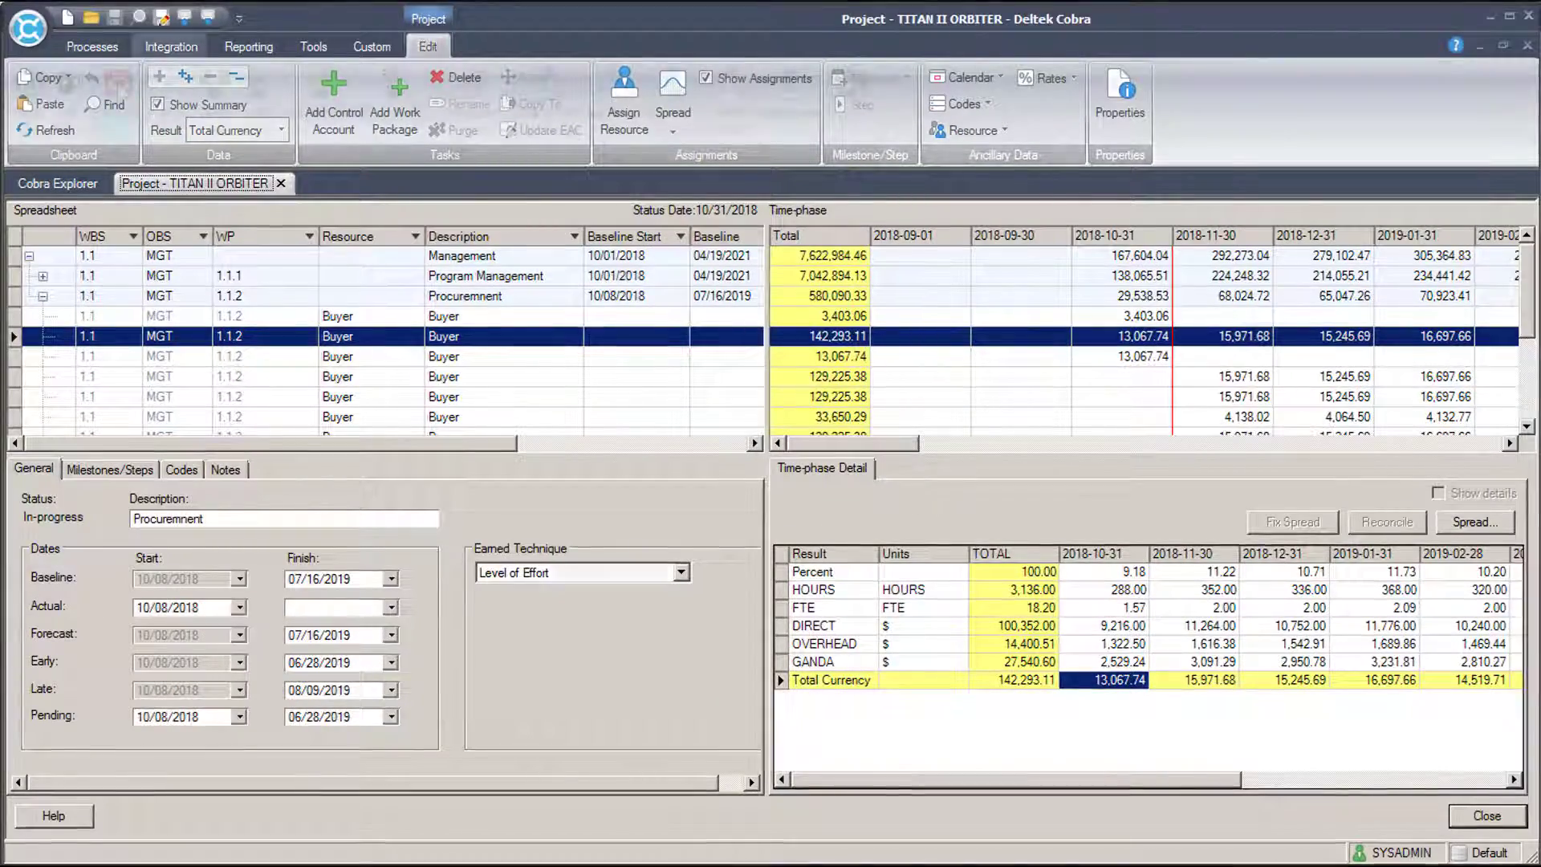
# Step: Start a Primavera schedule import from an existing saved integration configuration
pyautogui.click(171, 47)
pyautogui.click(117, 84)
pyautogui.click(440, 279)
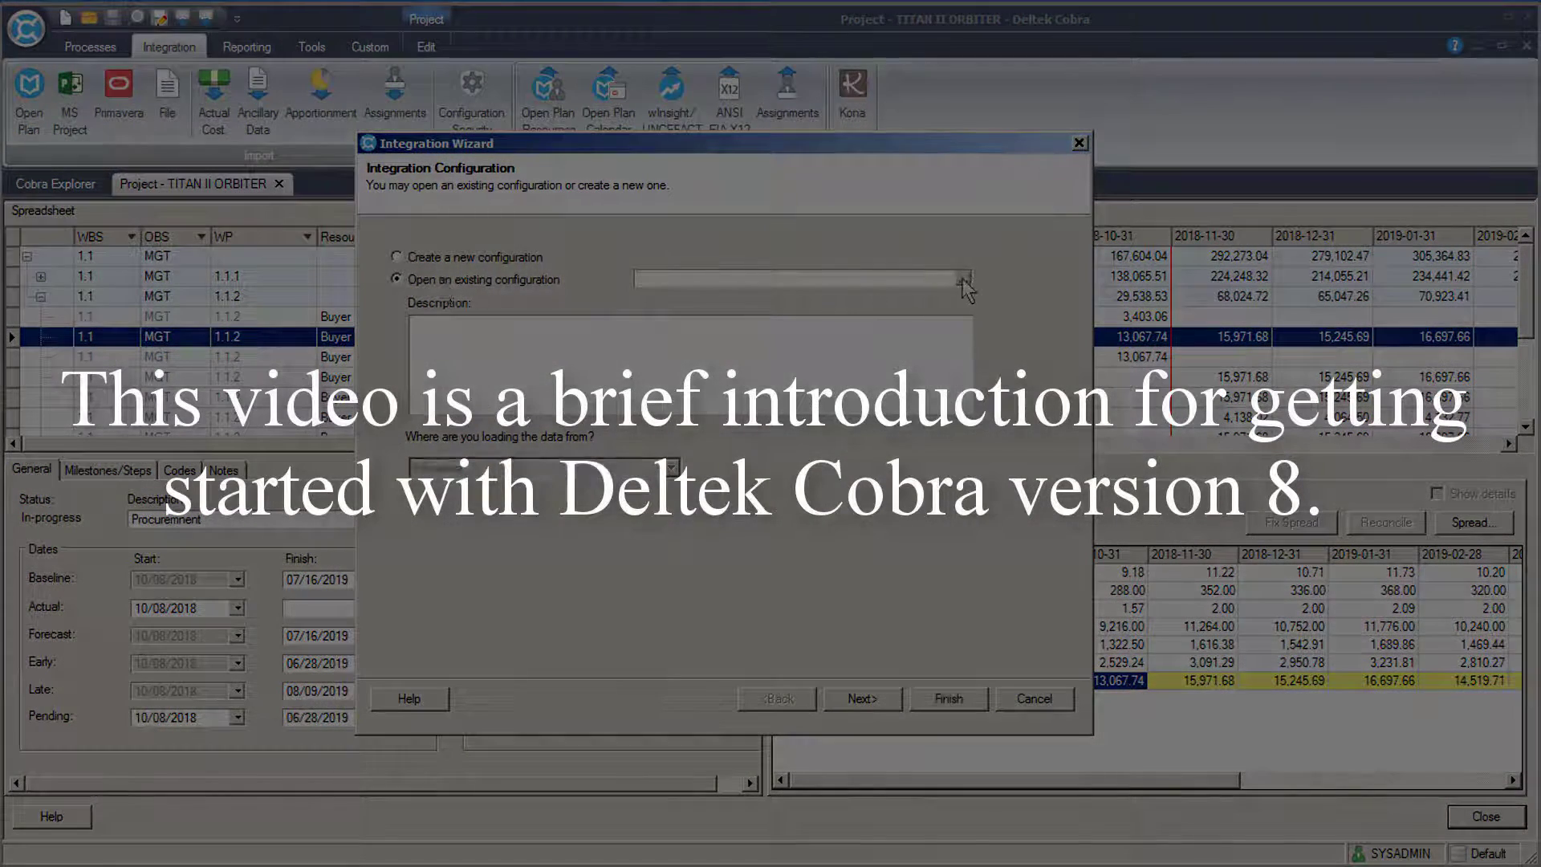
pyautogui.click(963, 279)
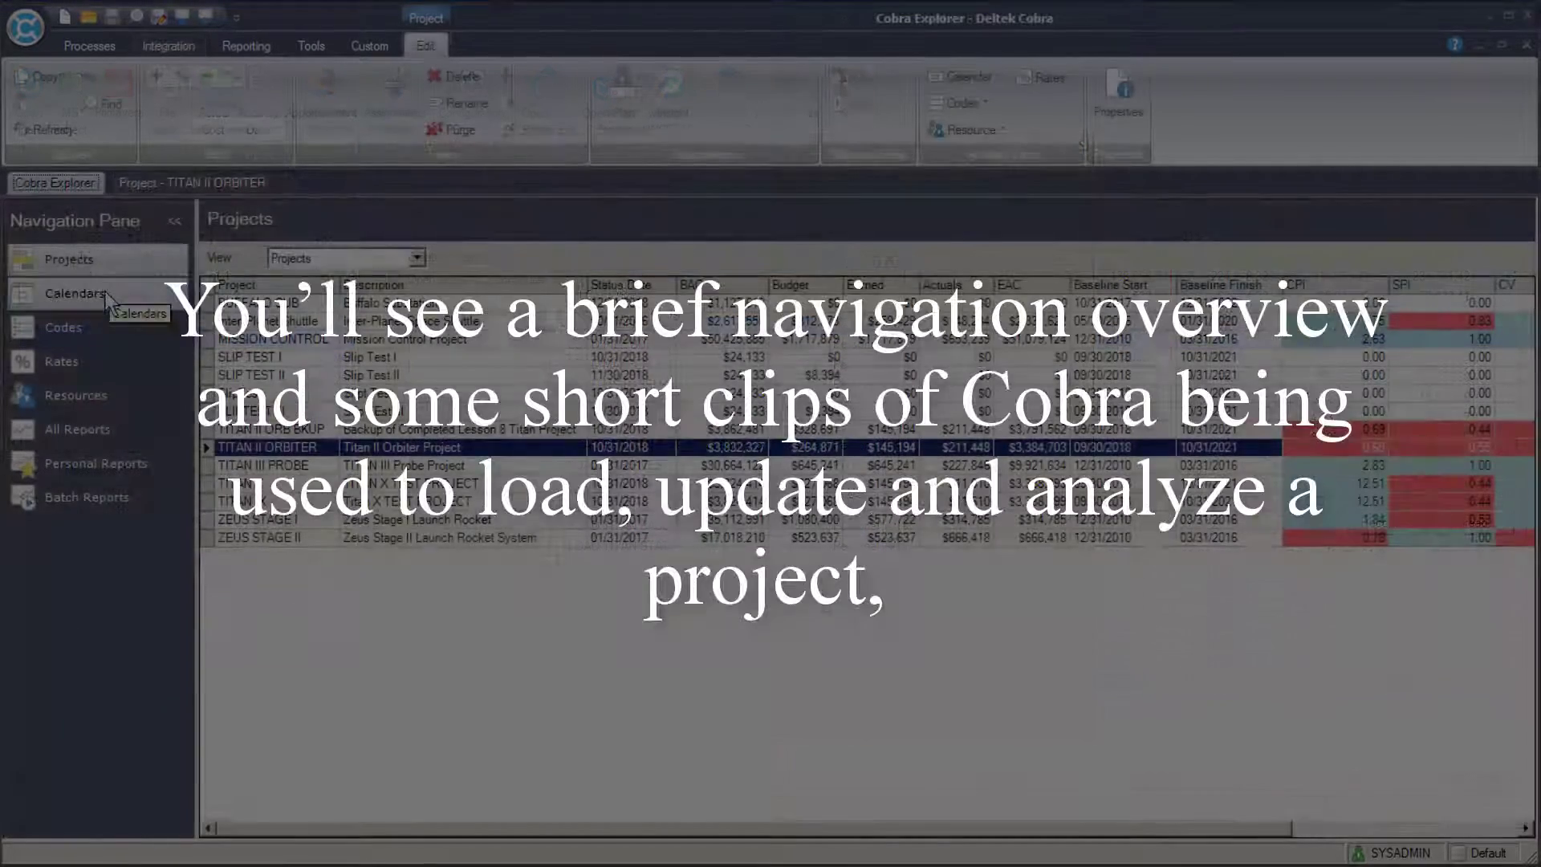
# Step: Review the calendar, code, rate and resource files, then look up the Titan II Orbiter IMS schedule project
pyautogui.click(74, 293)
pyautogui.click(96, 329)
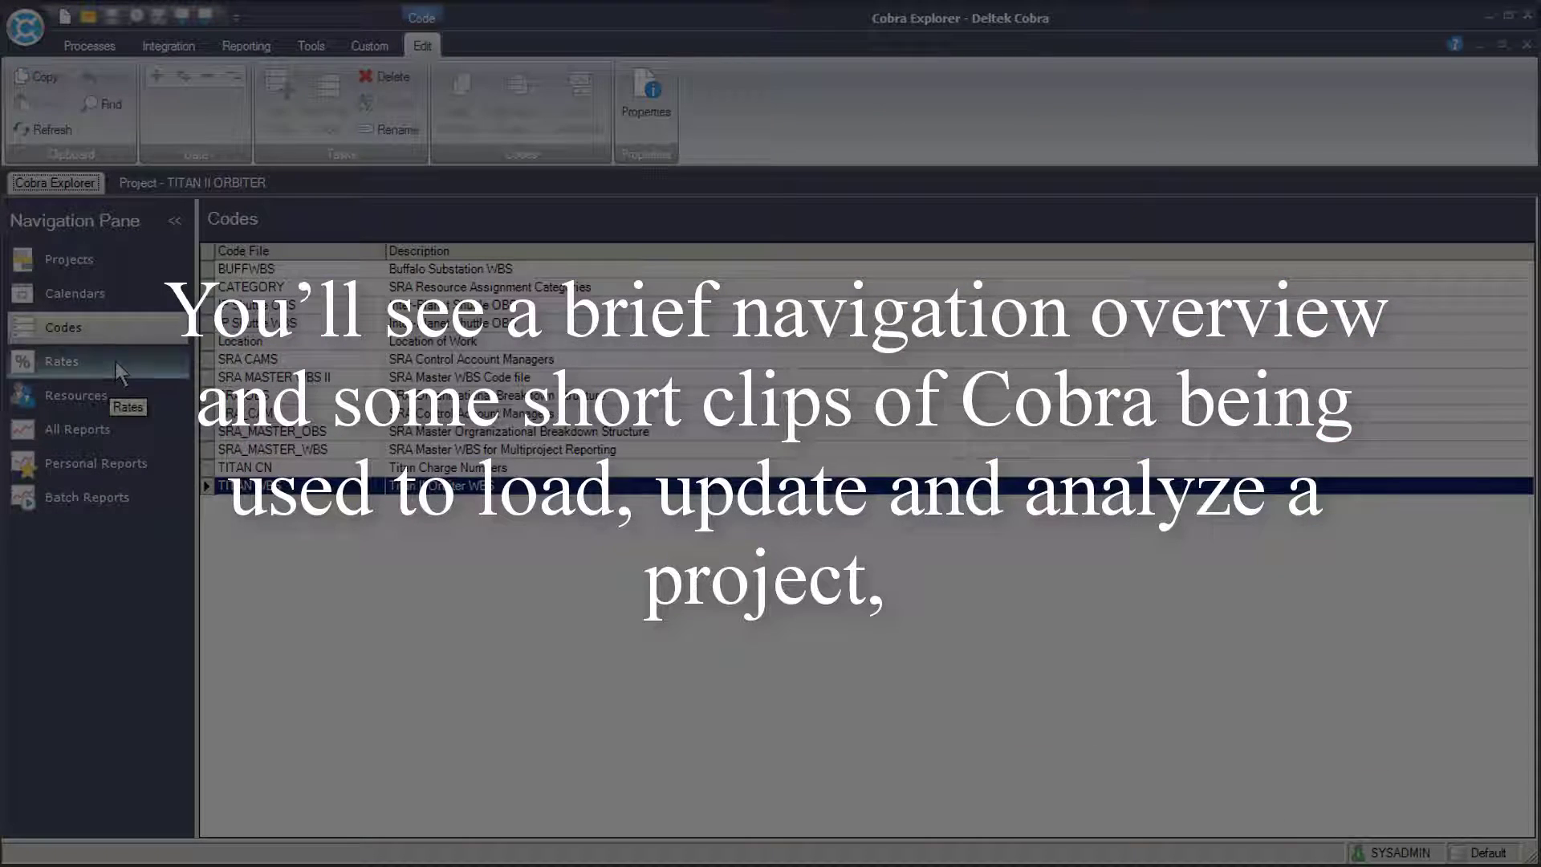
pyautogui.click(104, 361)
pyautogui.click(121, 395)
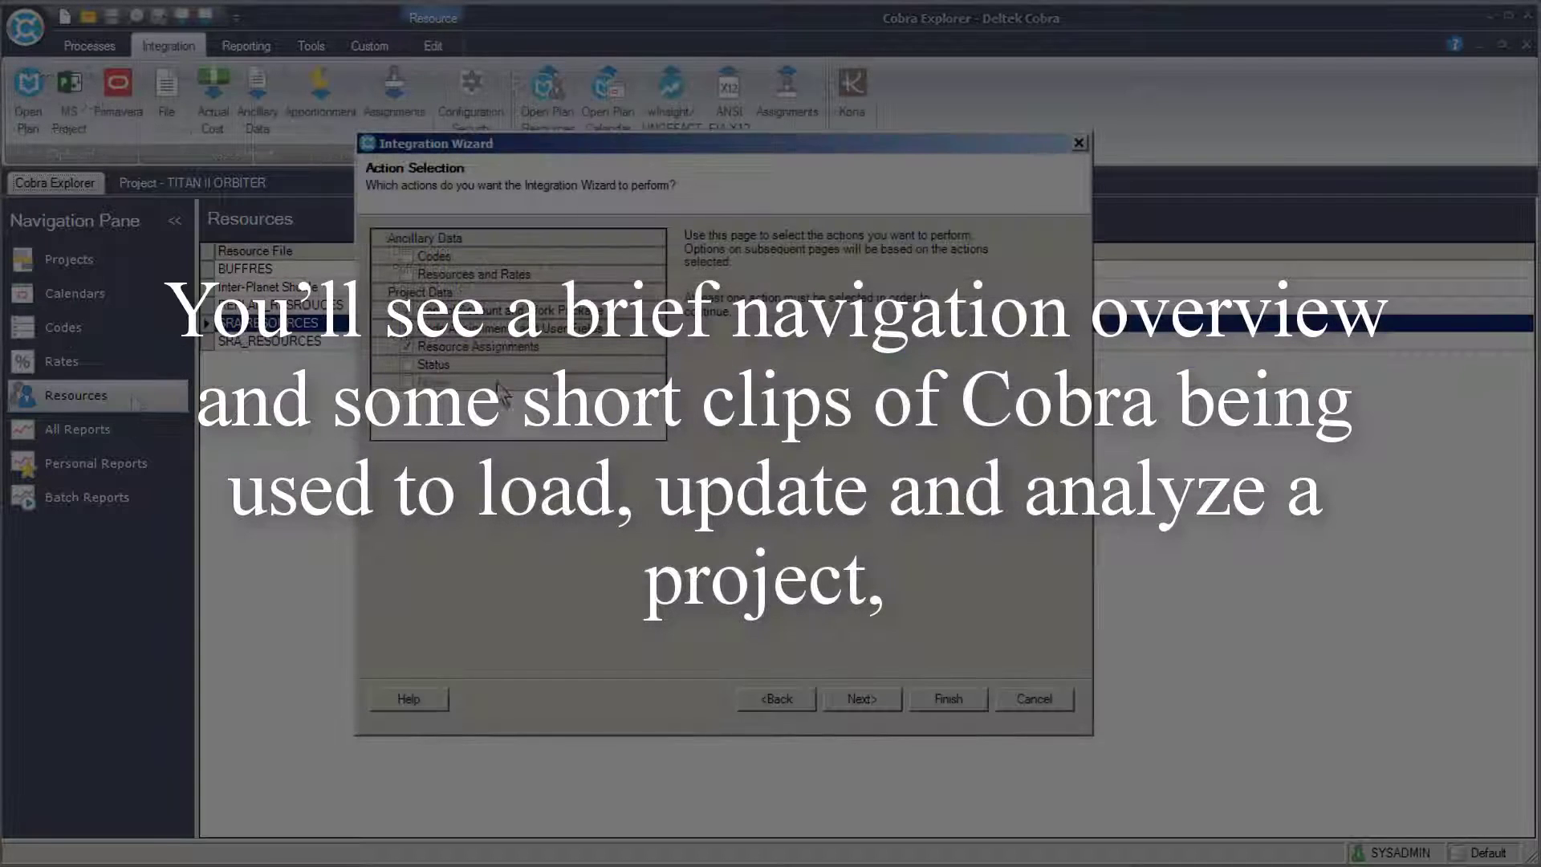
pyautogui.click(861, 698)
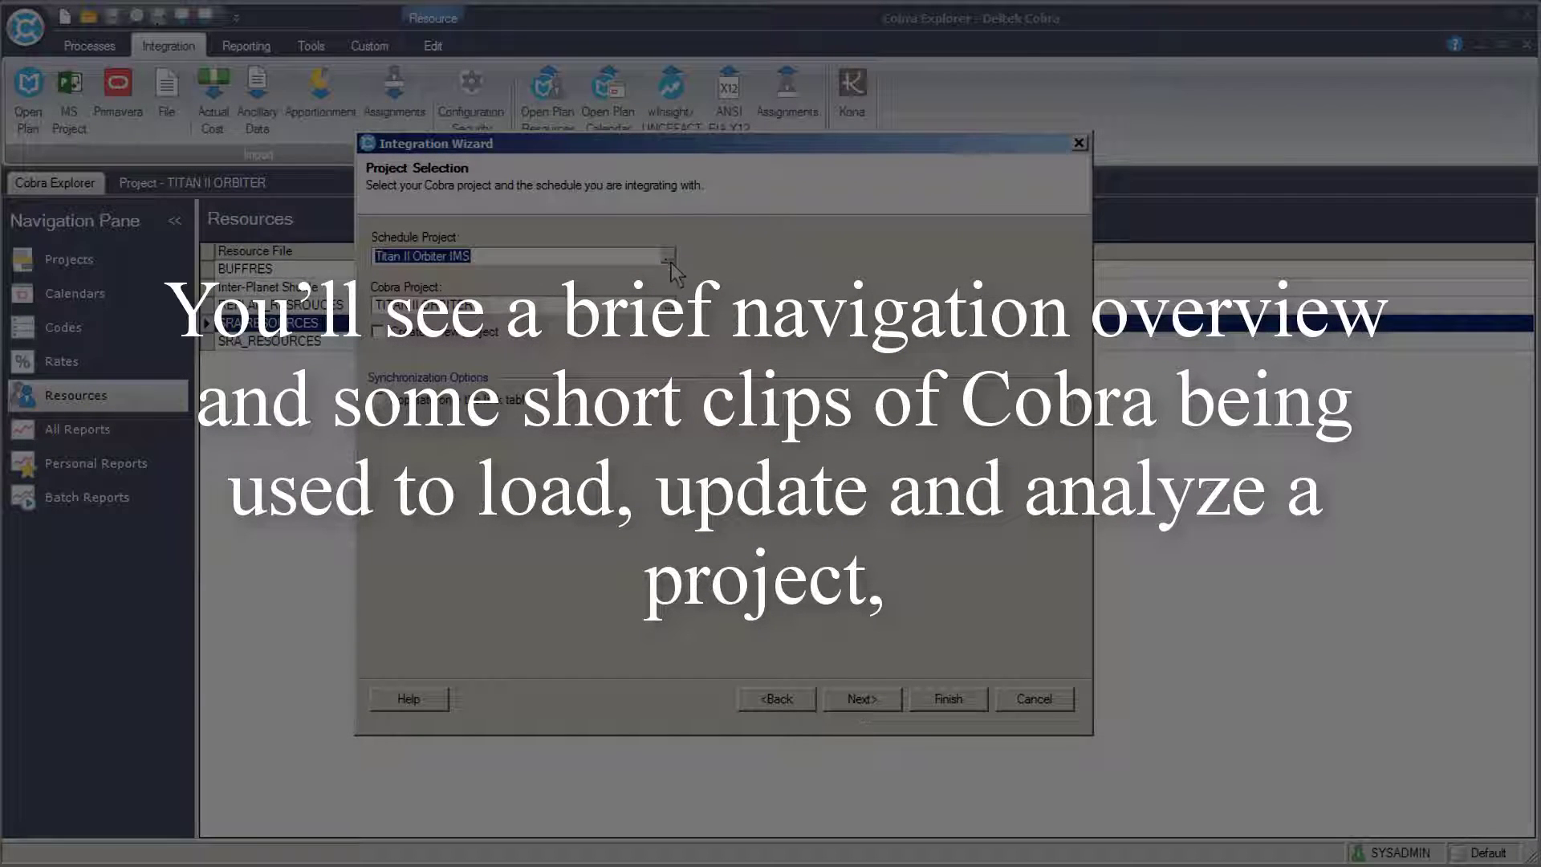
pyautogui.click(669, 257)
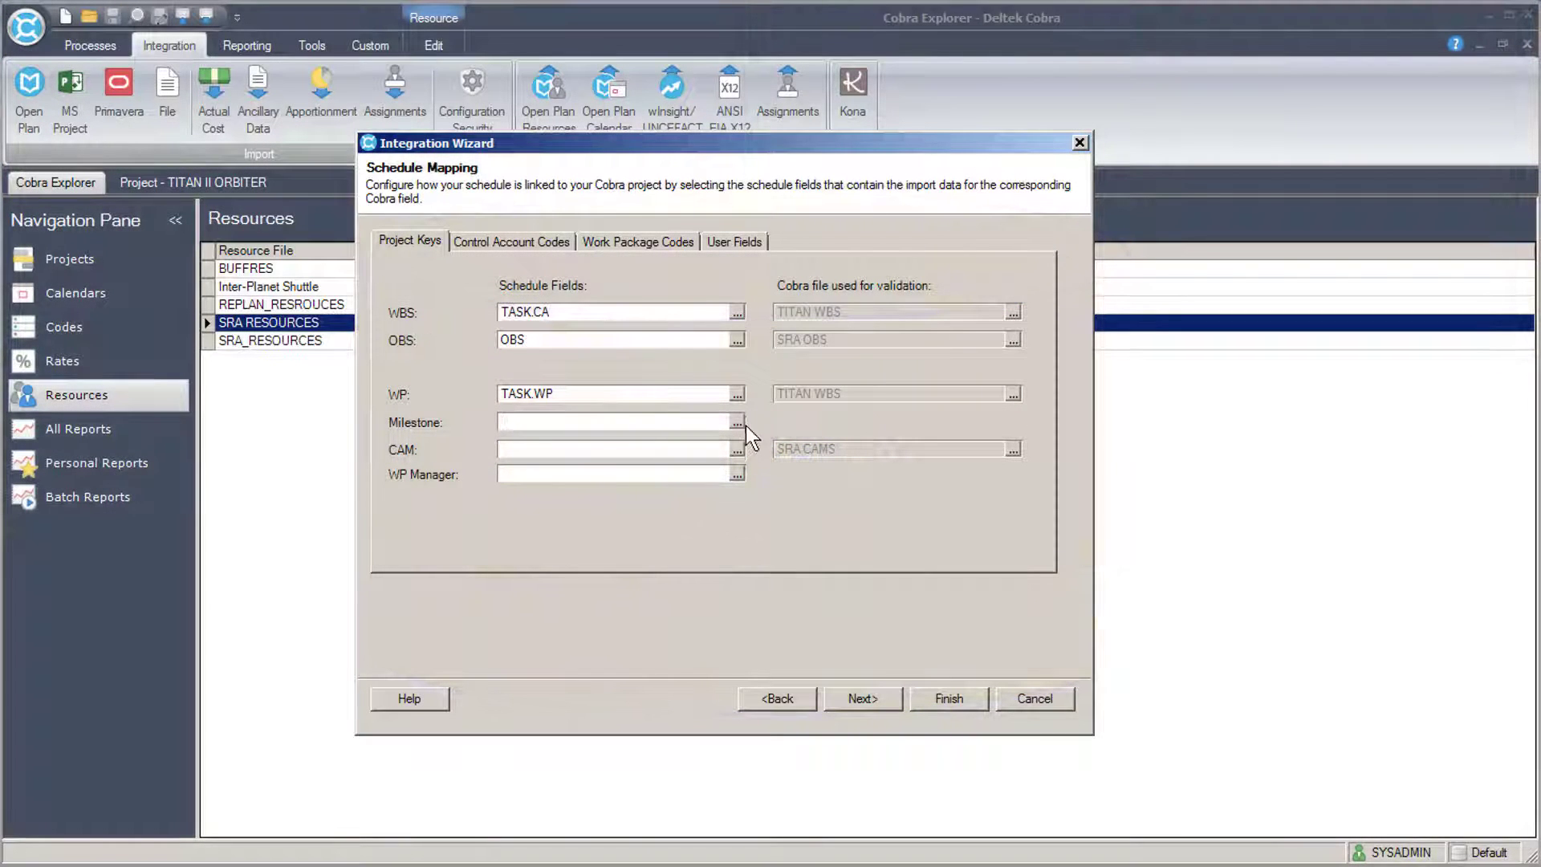
# Step: Map the schedule's Milestone key to the TASK.MS field
pyautogui.click(736, 422)
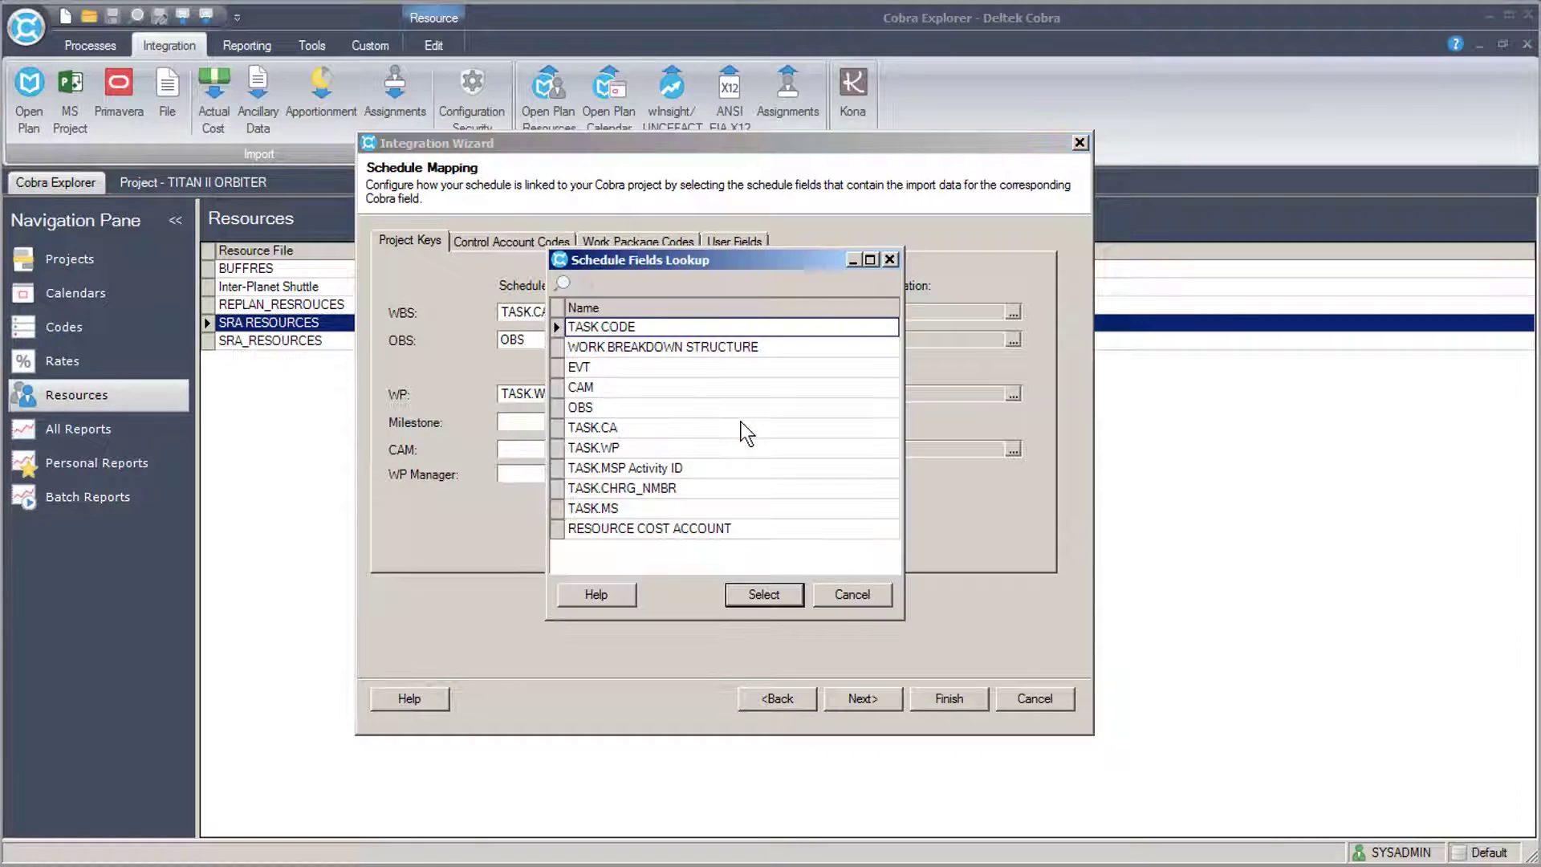
pyautogui.moveTo(803, 282); pyautogui.dragTo(895, 301)
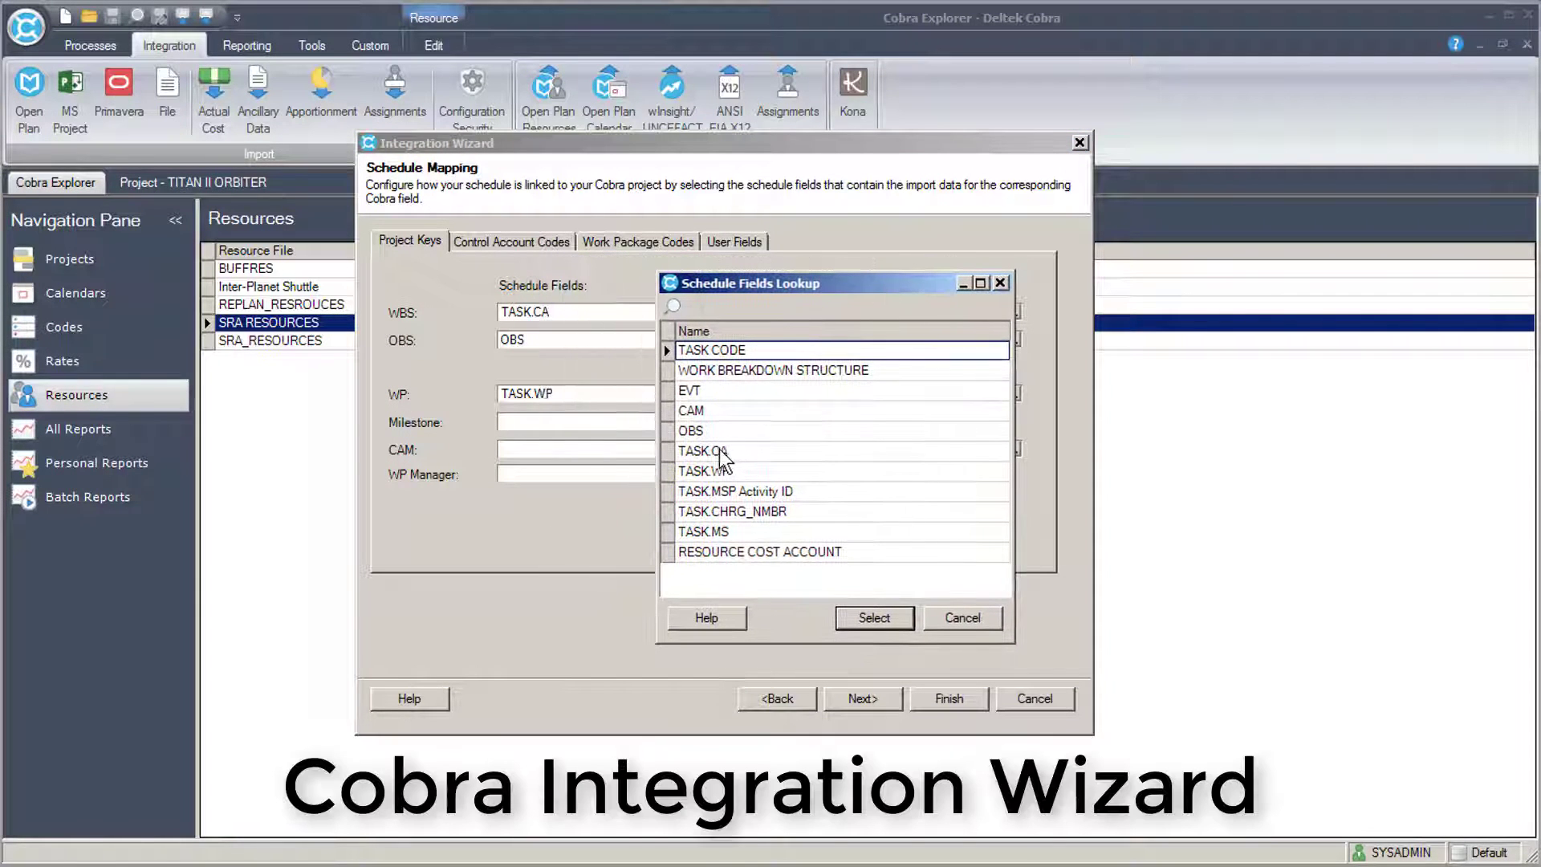
pyautogui.click(717, 531)
pyautogui.click(871, 618)
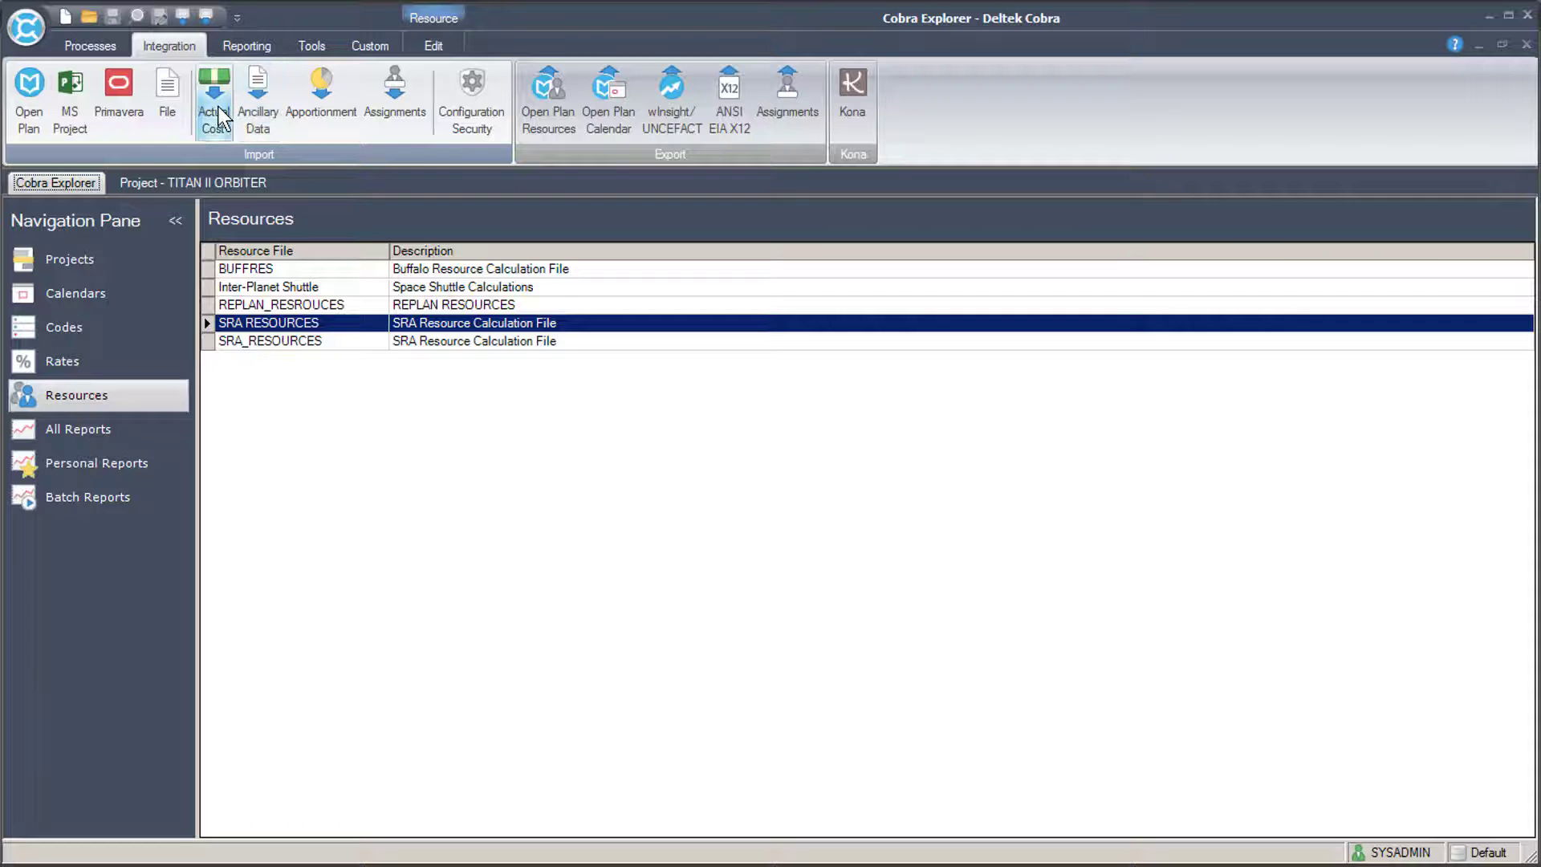
pyautogui.click(218, 116)
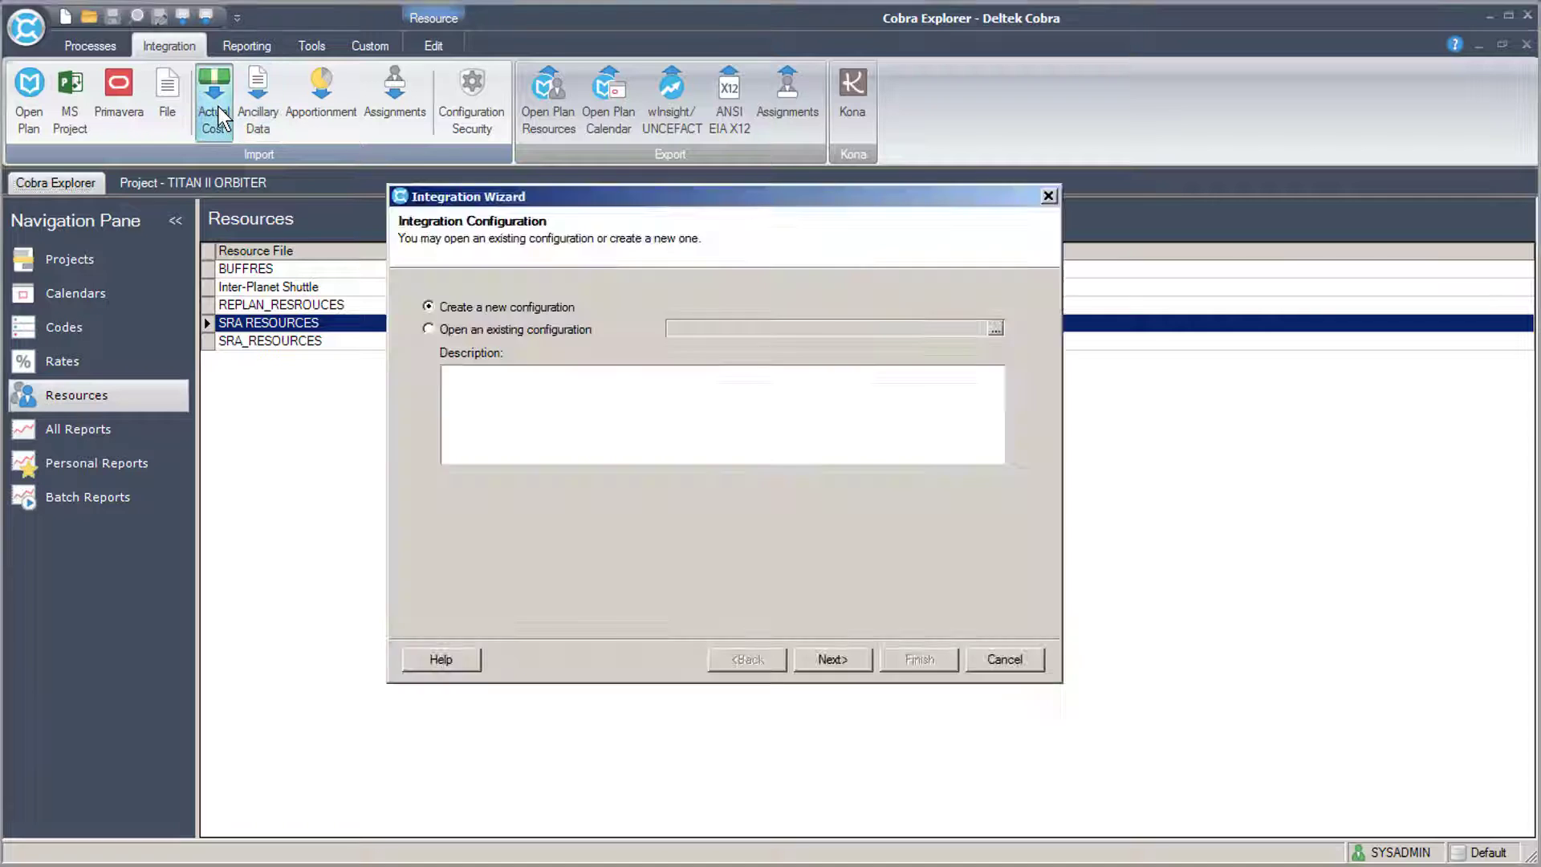
pyautogui.click(479, 332)
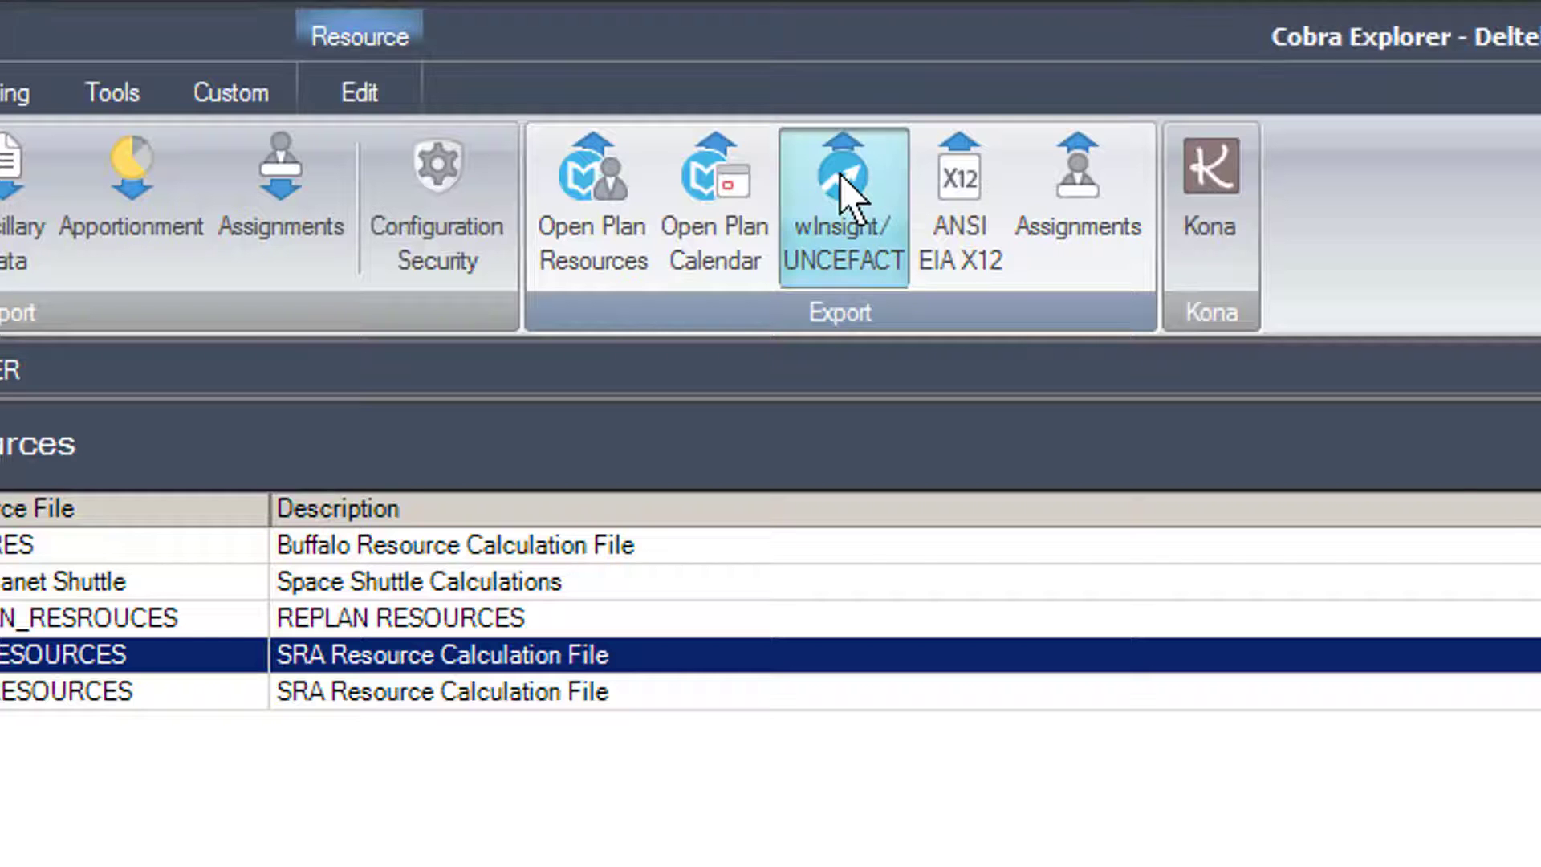
# Step: Start a wInsight/UNCEFACT export and browse for an existing saved configuration
pyautogui.click(842, 184)
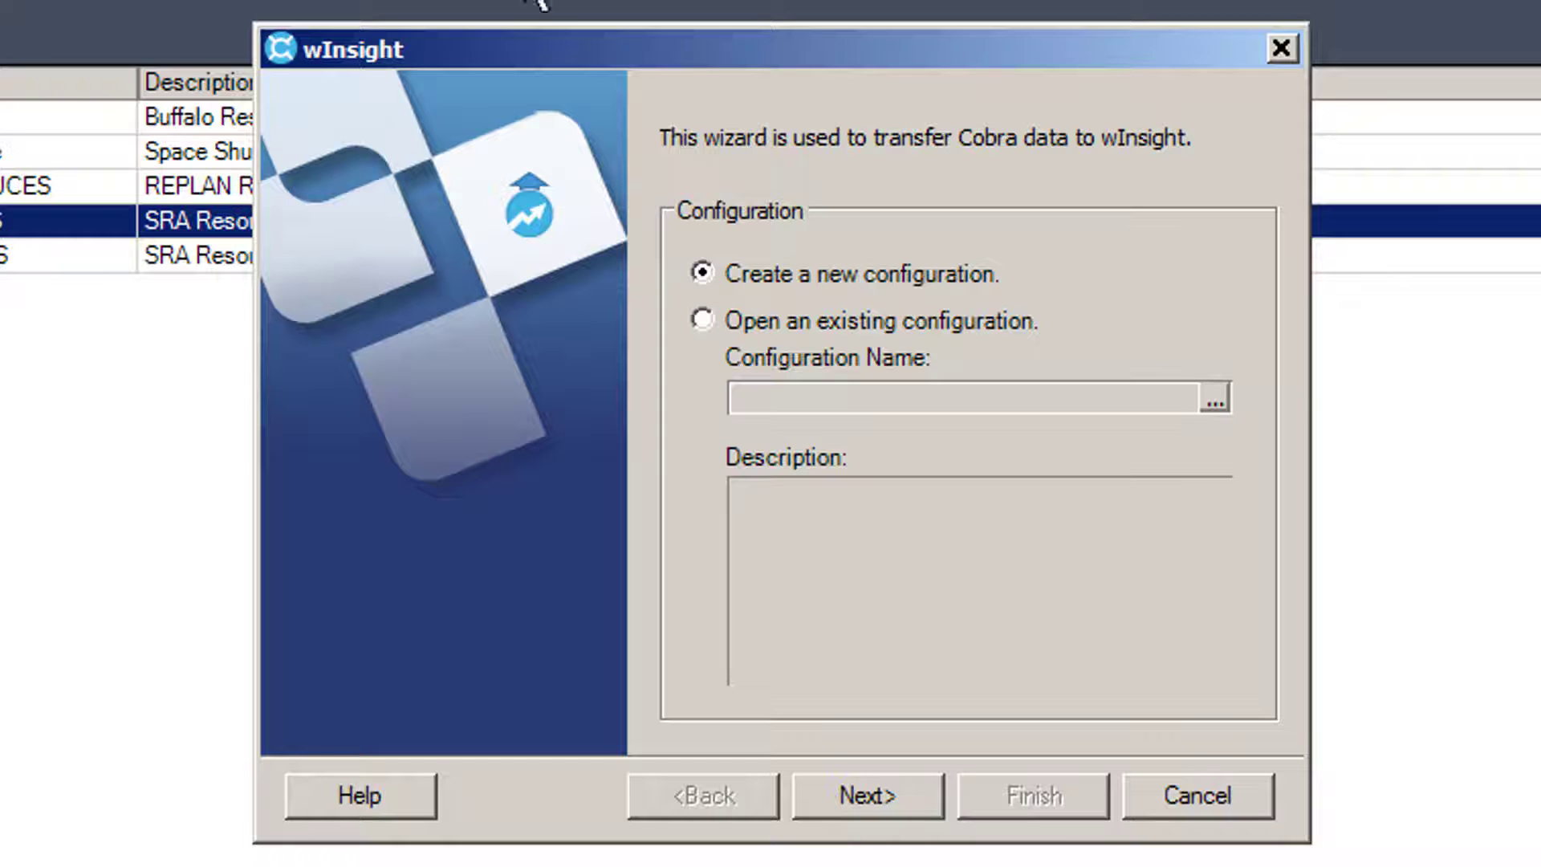
pyautogui.click(815, 322)
pyautogui.click(1214, 401)
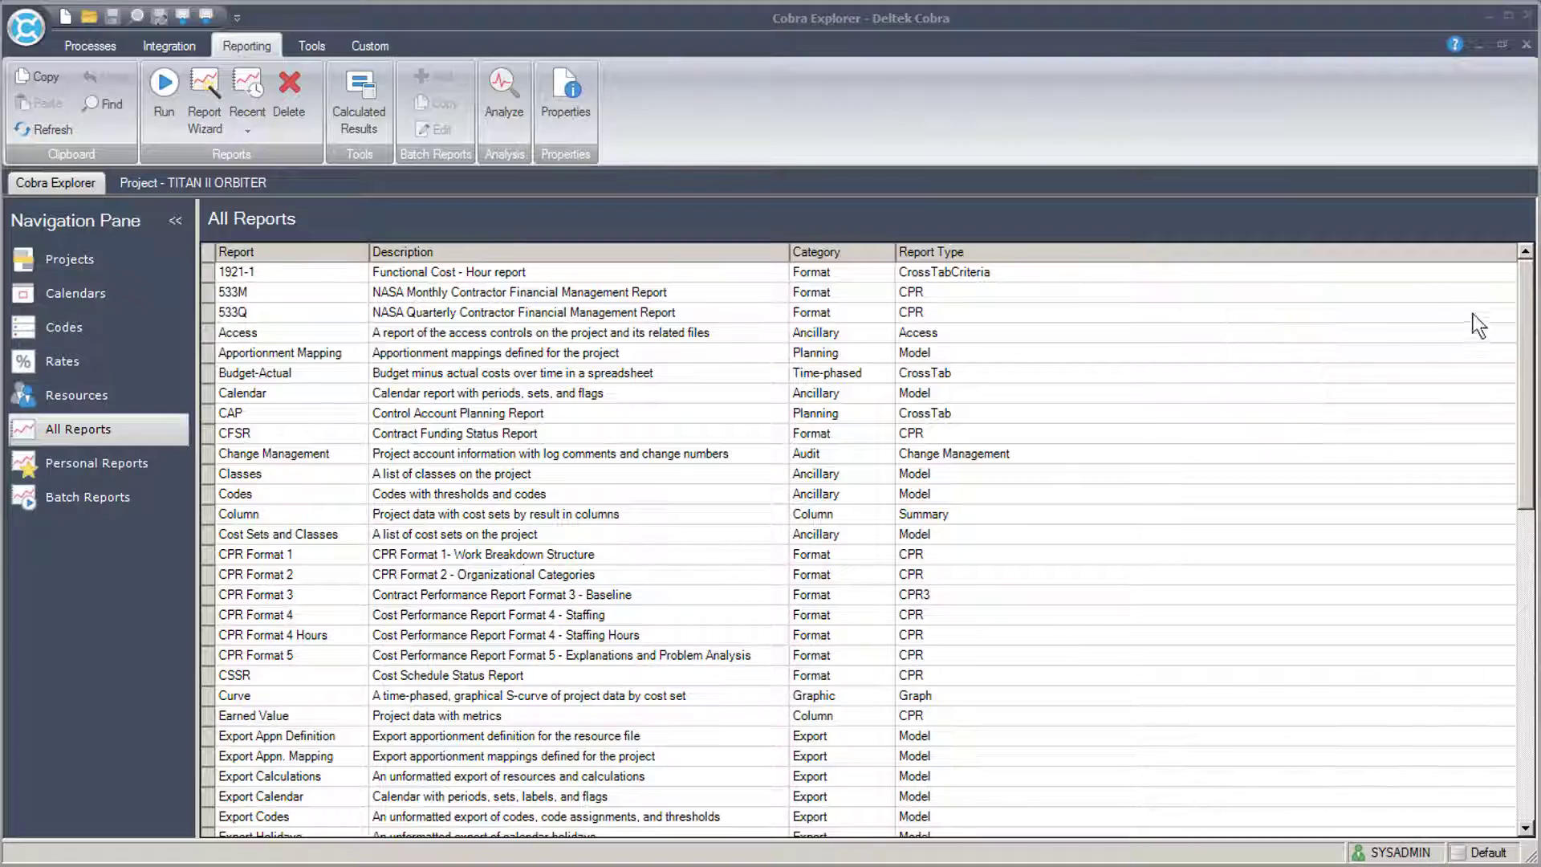
# Step: Select the VARIANCE heading in H25:I25 and preview fill colours like Blue, Accent 1, Lighter 80%
pyautogui.moveTo(1527, 300); pyautogui.dragTo(1535, 578)
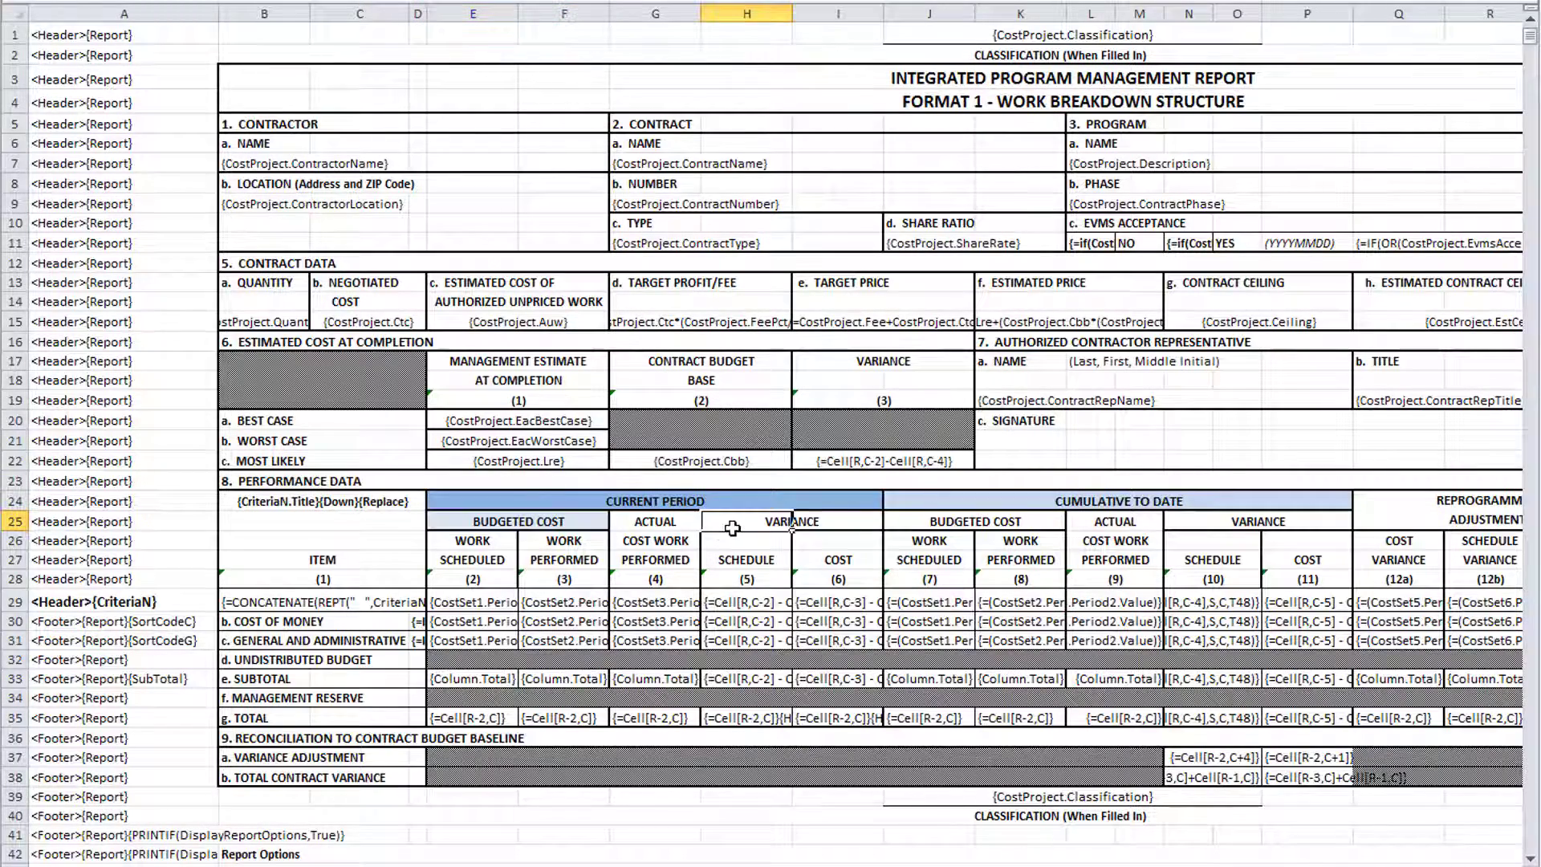
pyautogui.click(739, 523)
pyautogui.click(325, 0)
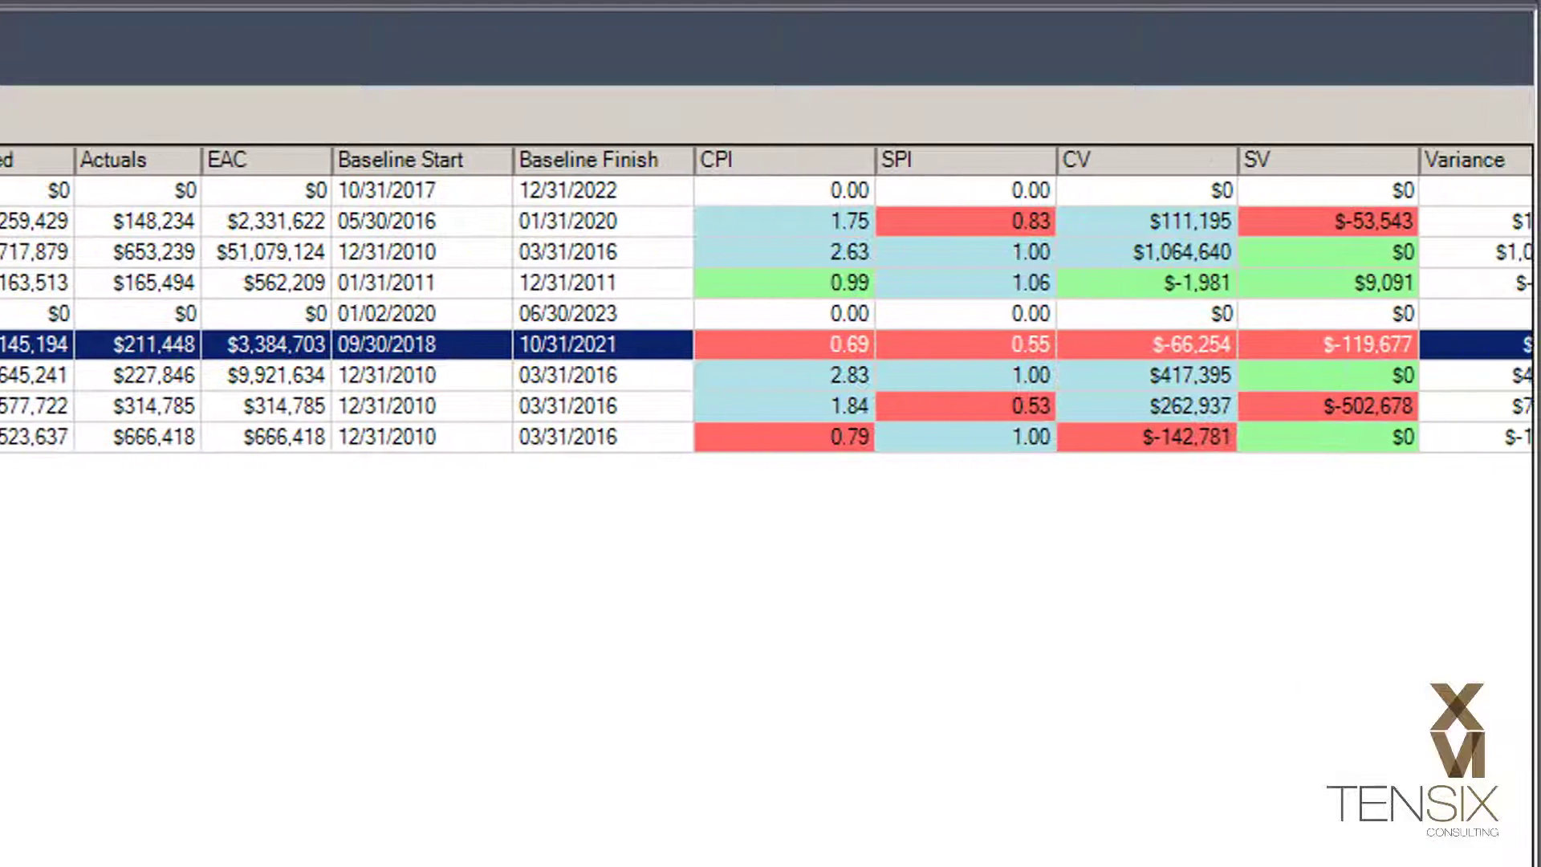
# Step: Open the TITAN II ORBITER project from the Projects list
pyautogui.doubleClick(345, 392)
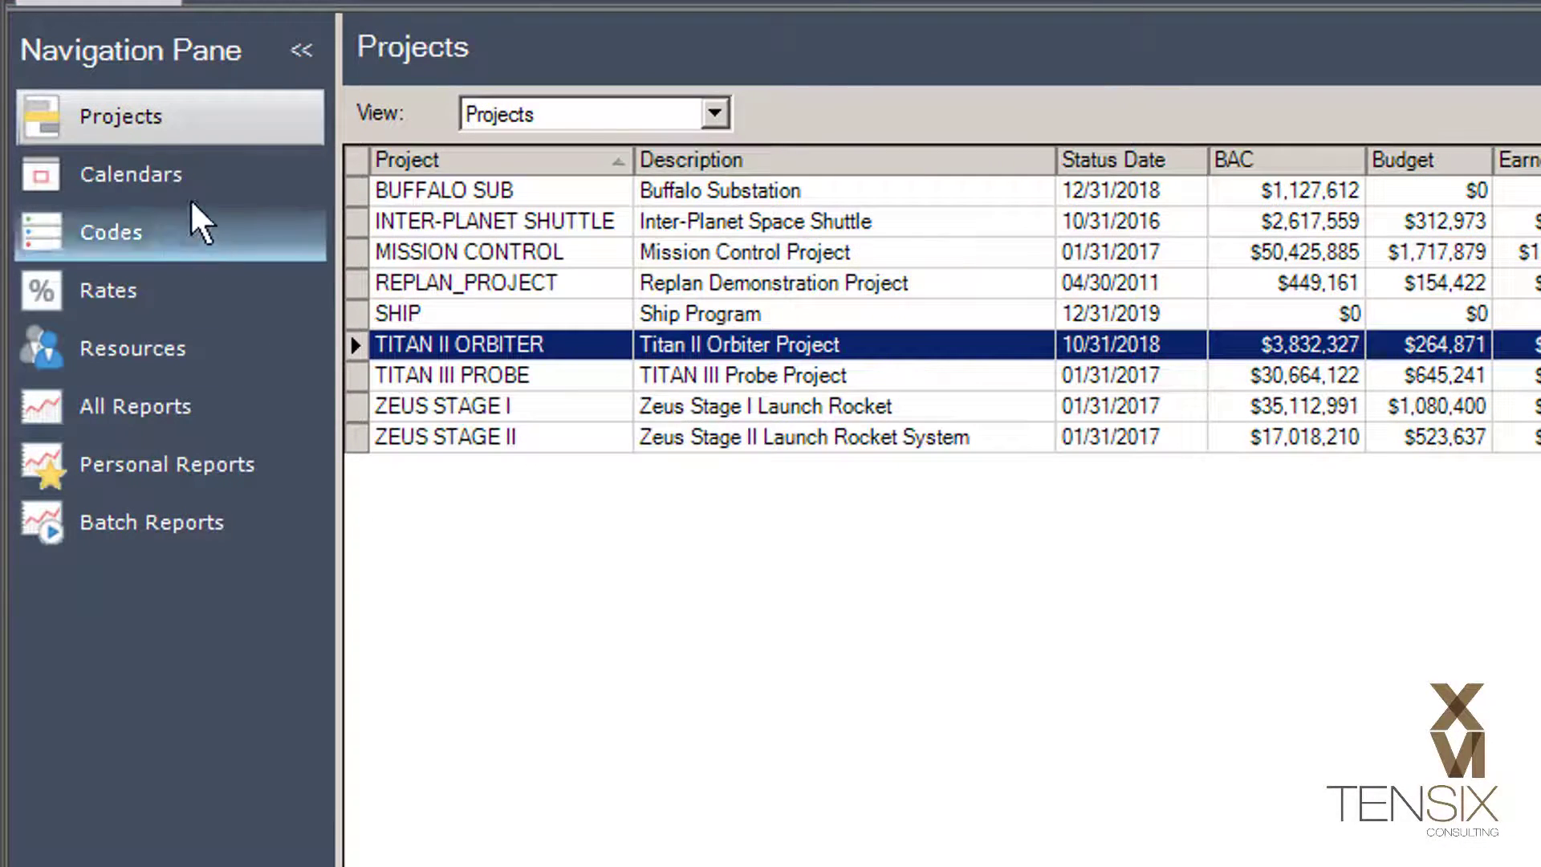
# Step: Widen the Calendar File column and browse TITAN CAL's calendar sets 01, 18 and Specified Periods
pyautogui.click(190, 193)
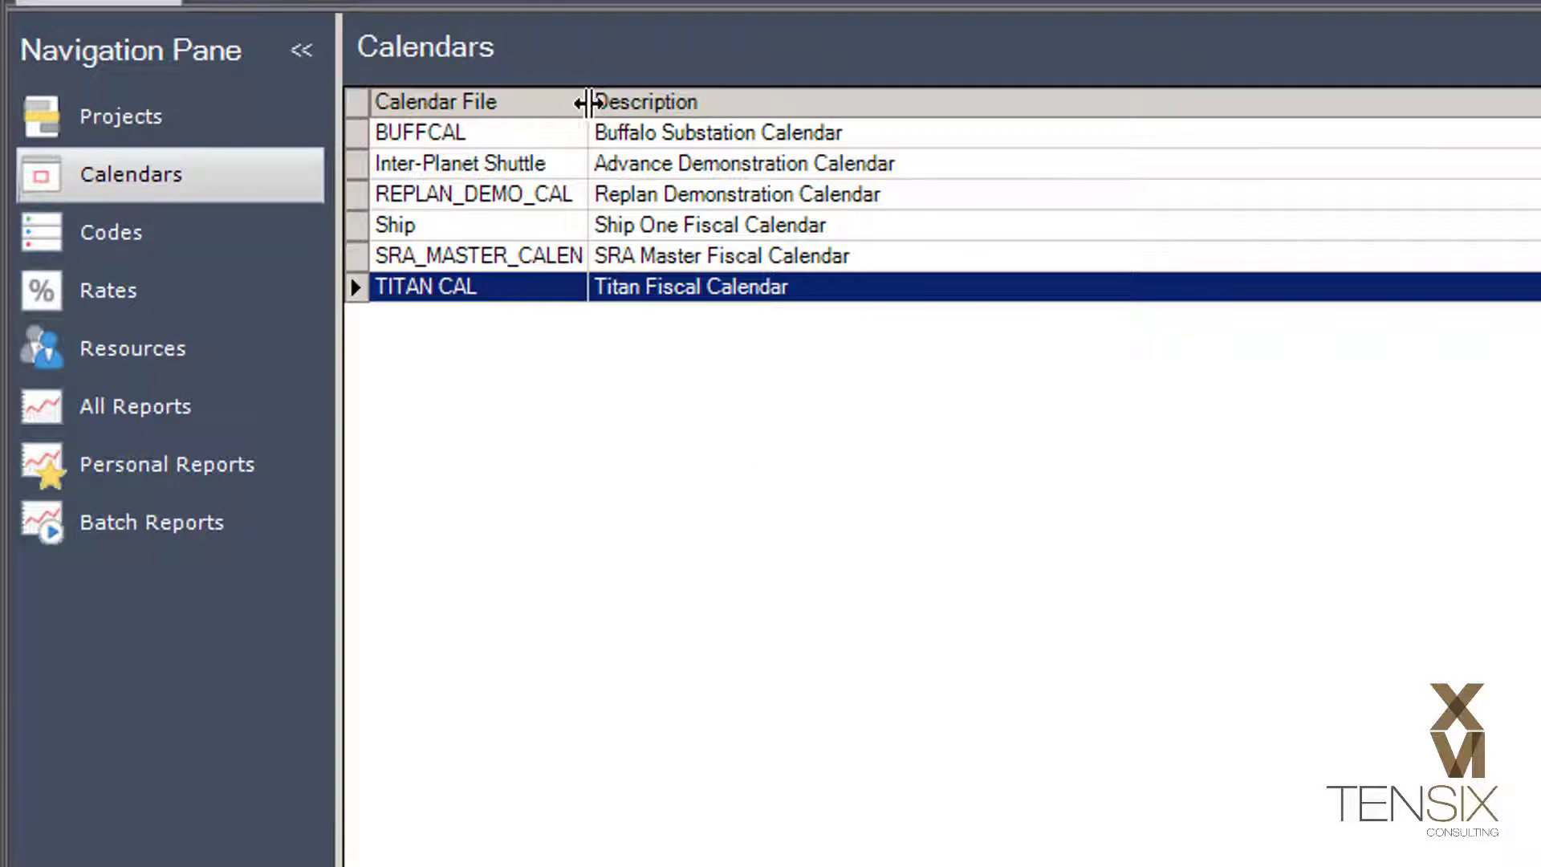
pyautogui.moveTo(590, 103); pyautogui.dragTo(671, 105)
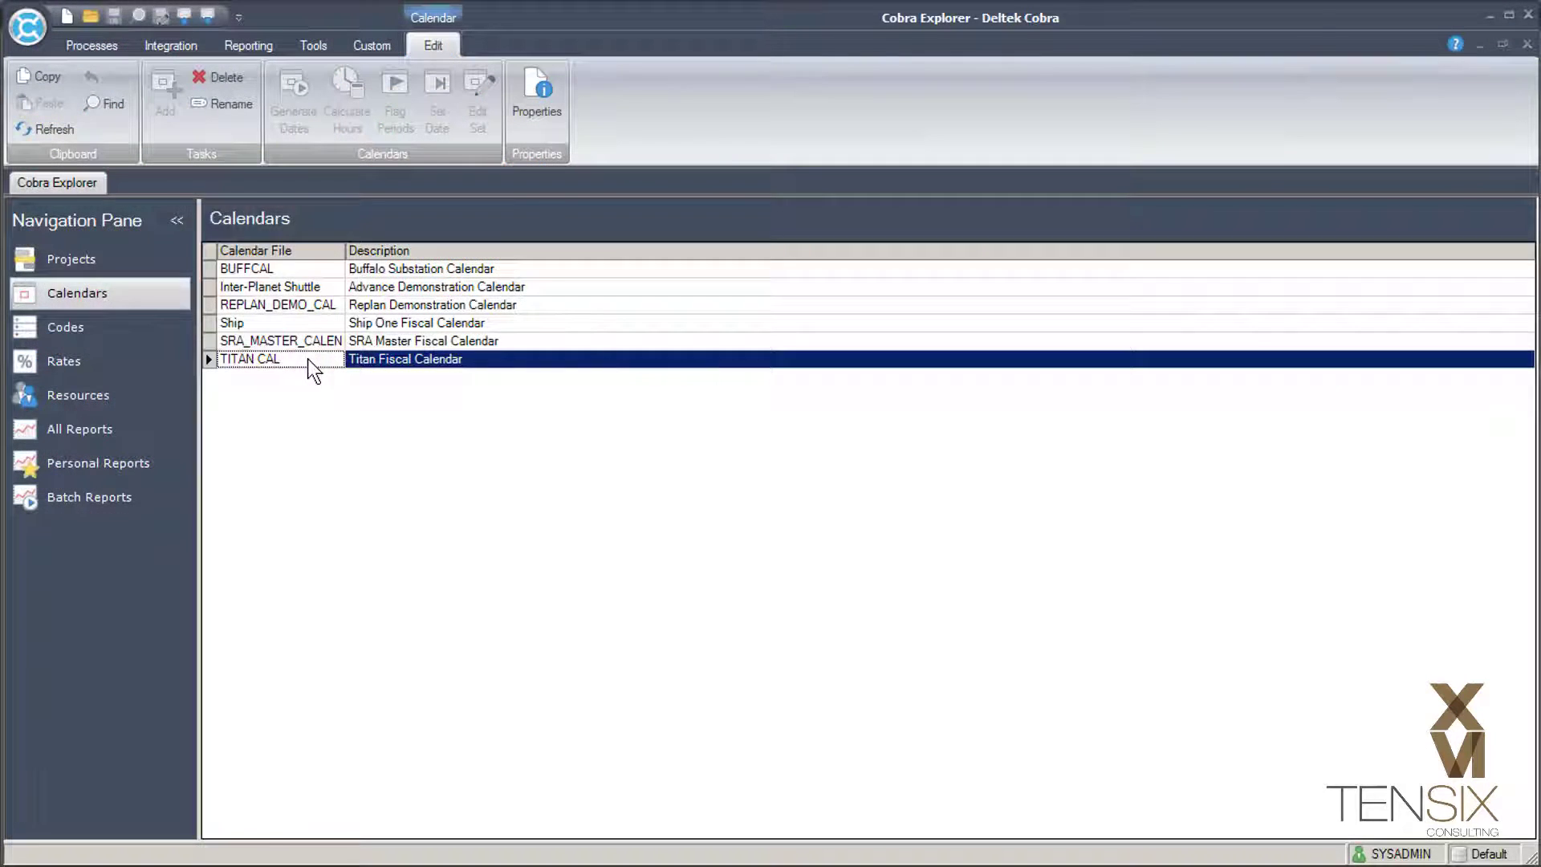
pyautogui.doubleClick(533, 288)
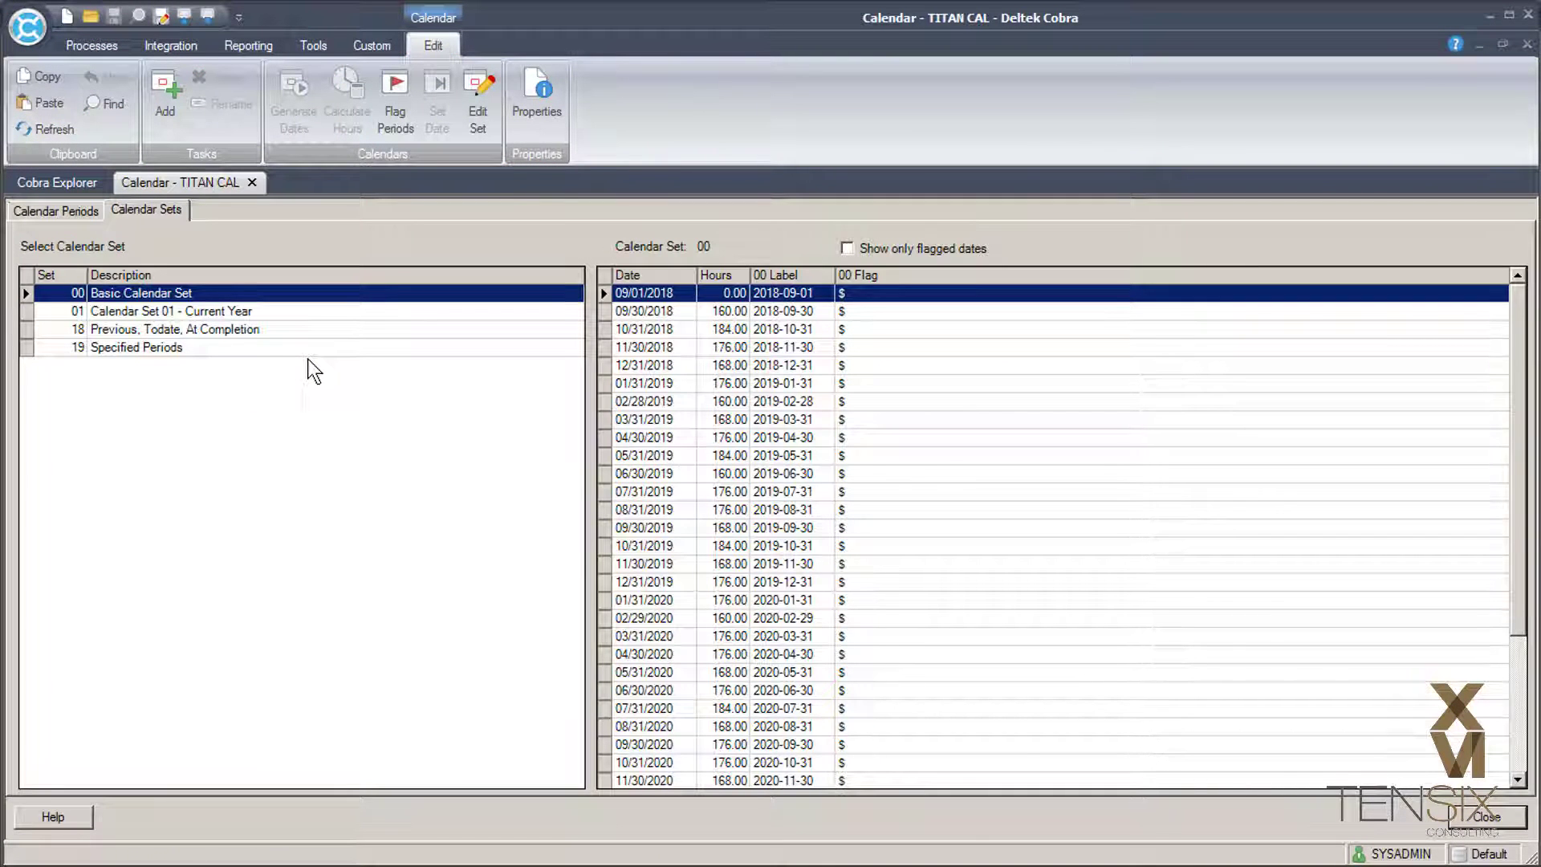
pyautogui.click(178, 311)
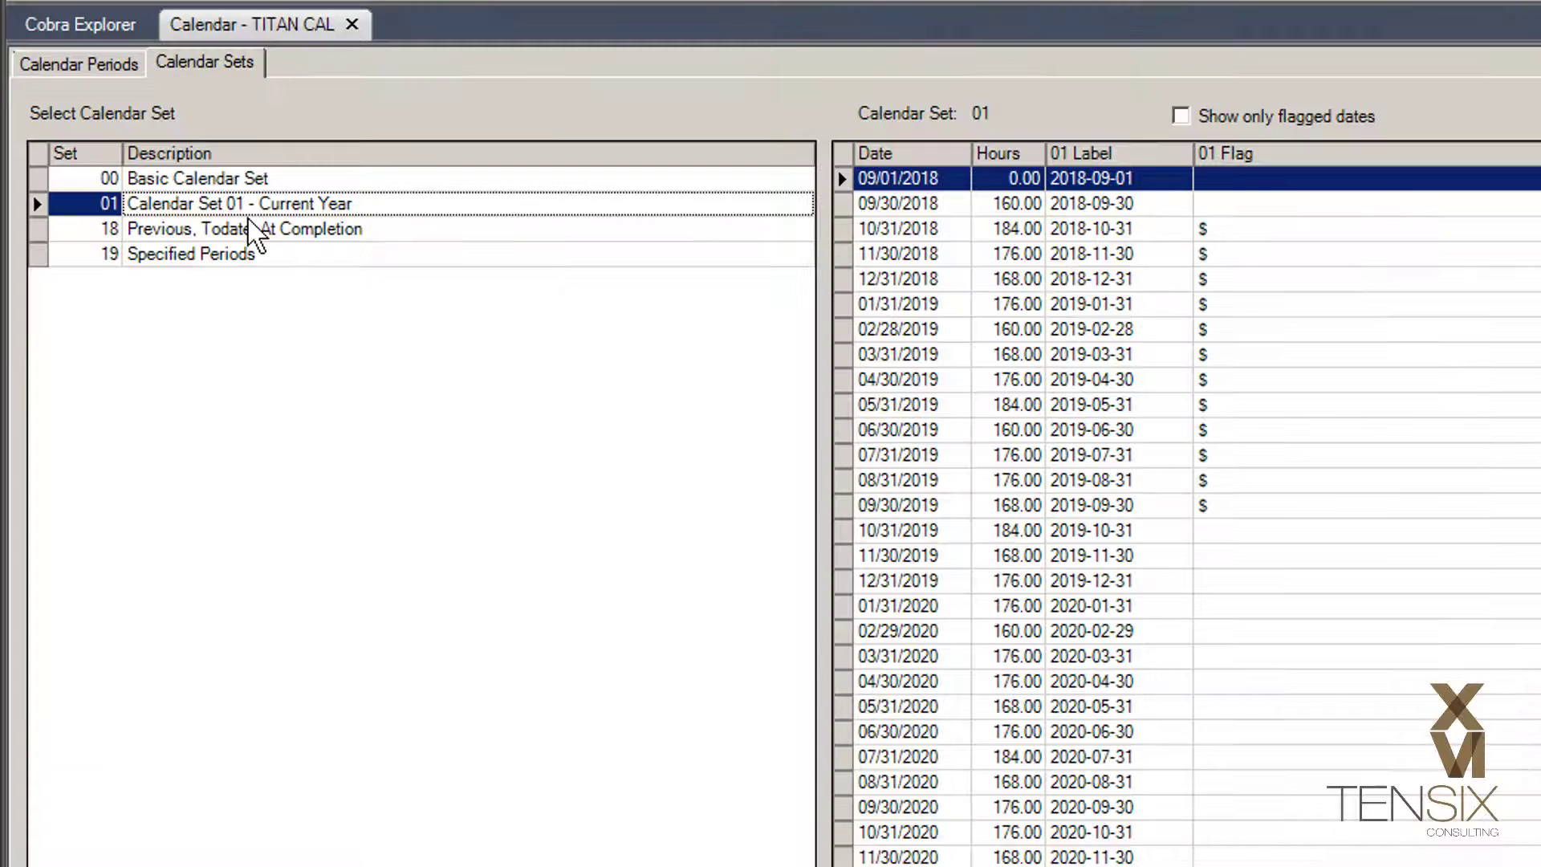
pyautogui.click(175, 330)
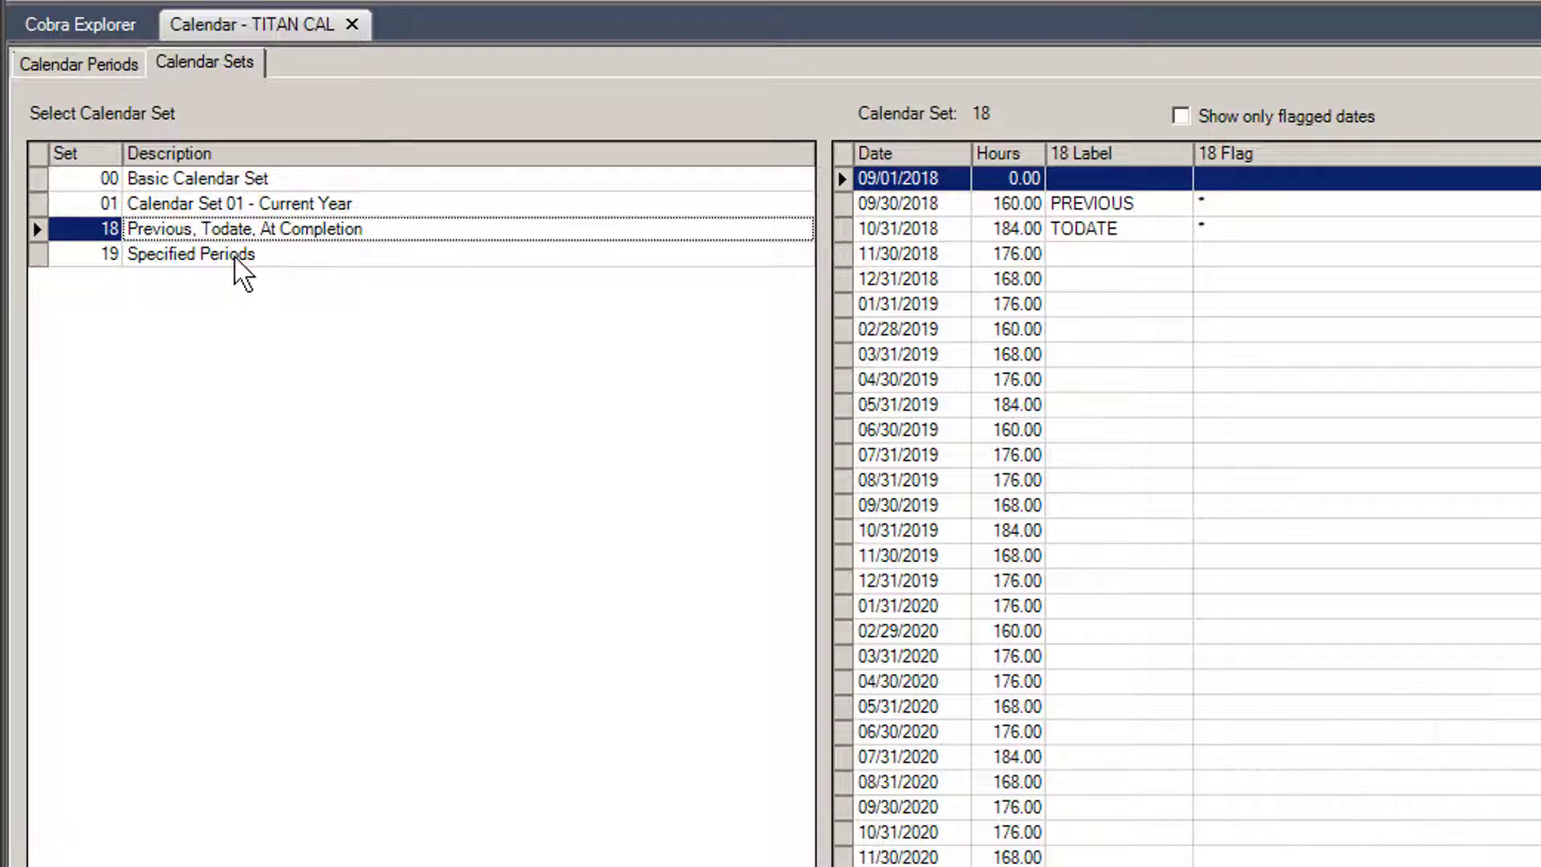
pyautogui.click(235, 255)
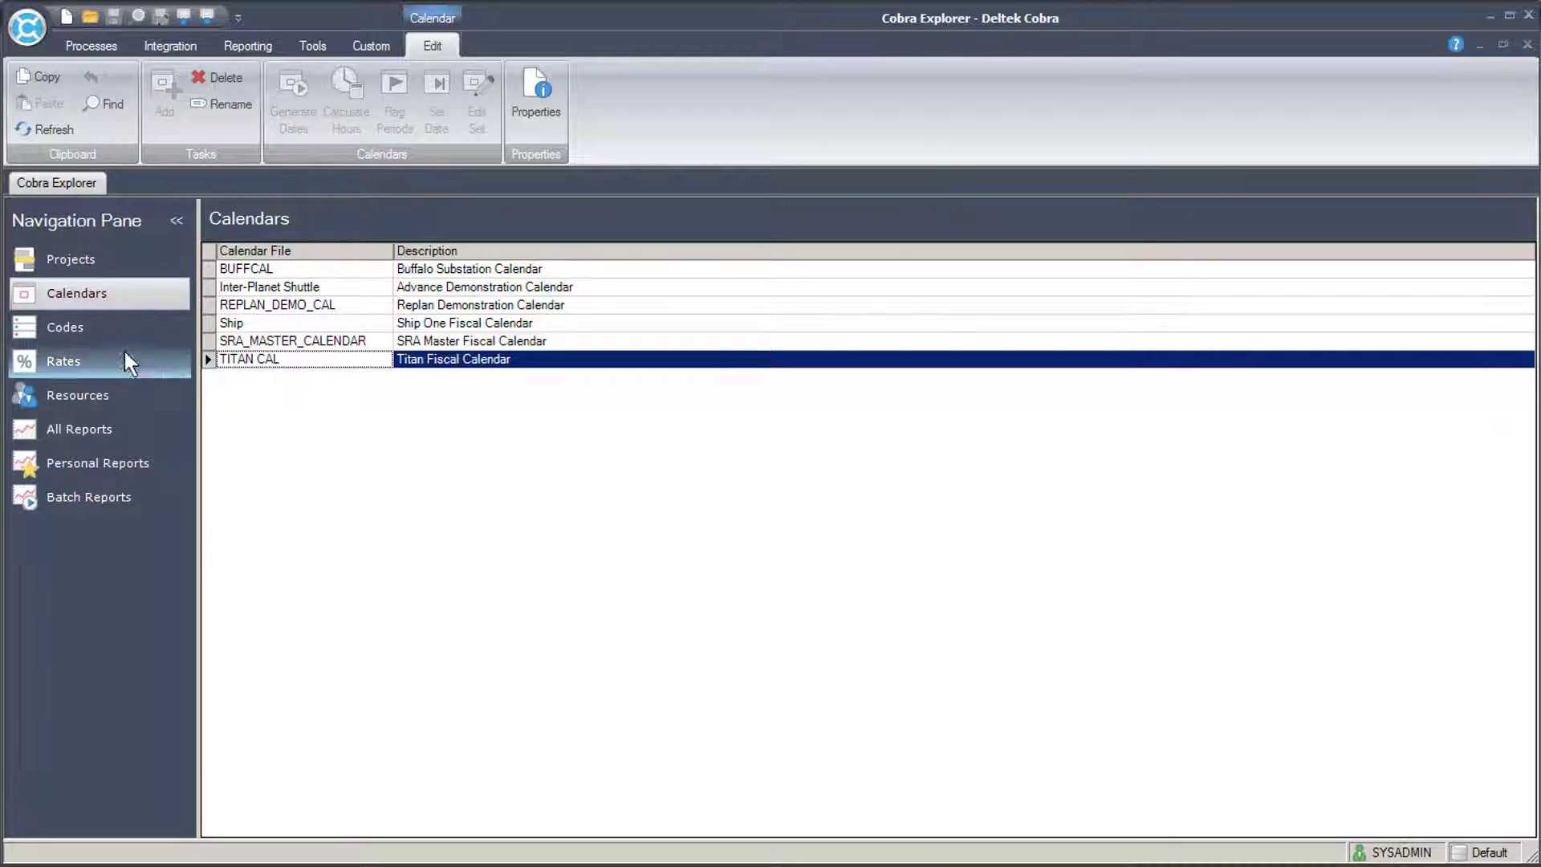
# Step: Open the TITAN WBS code file, then move to the rate files to open SRA RATE
pyautogui.click(126, 336)
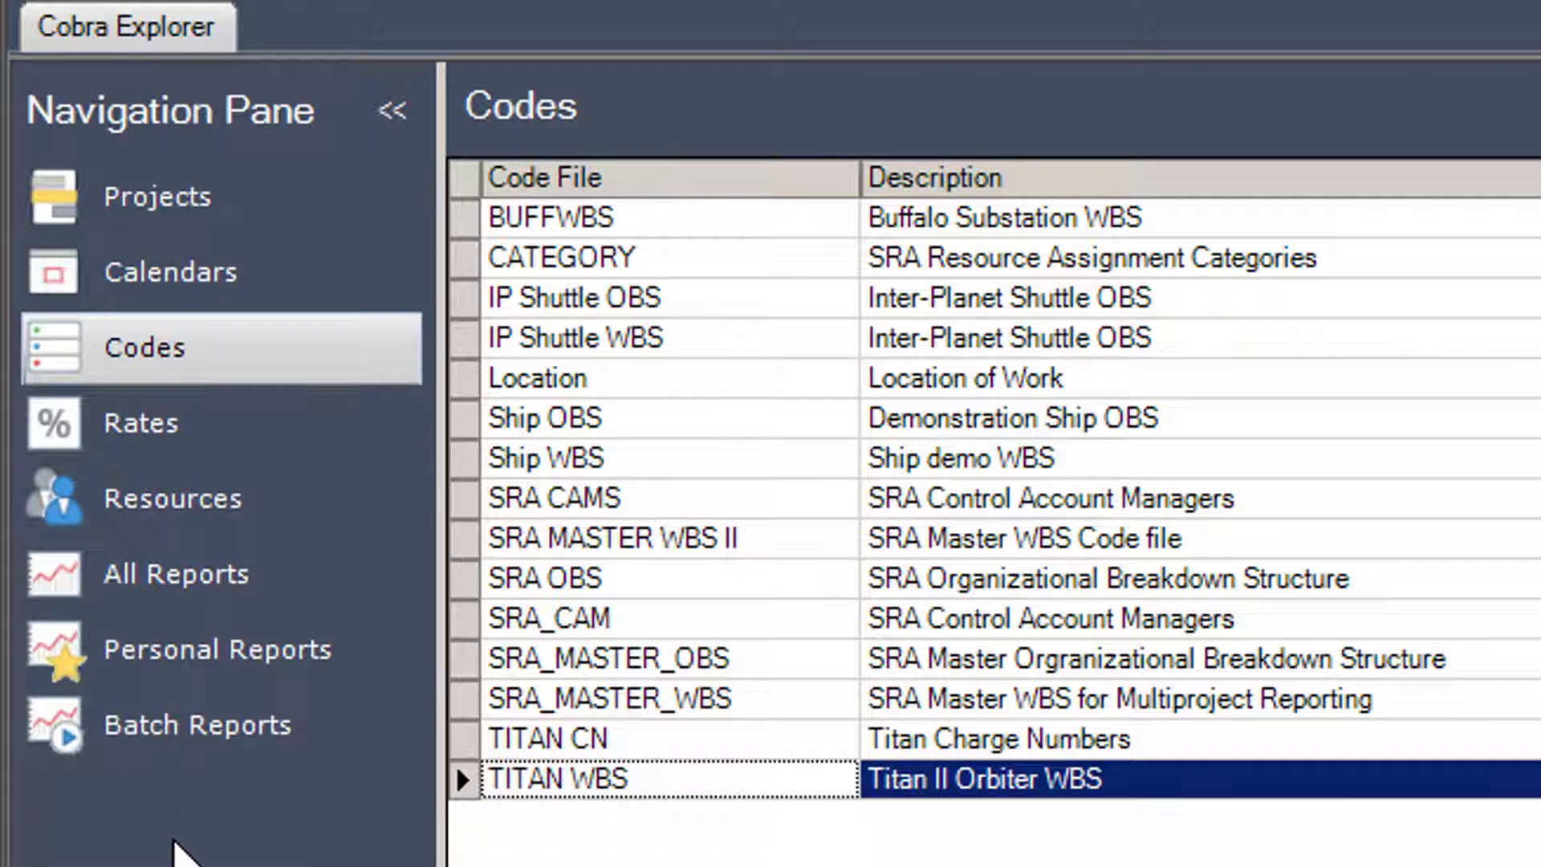
pyautogui.press('Return')
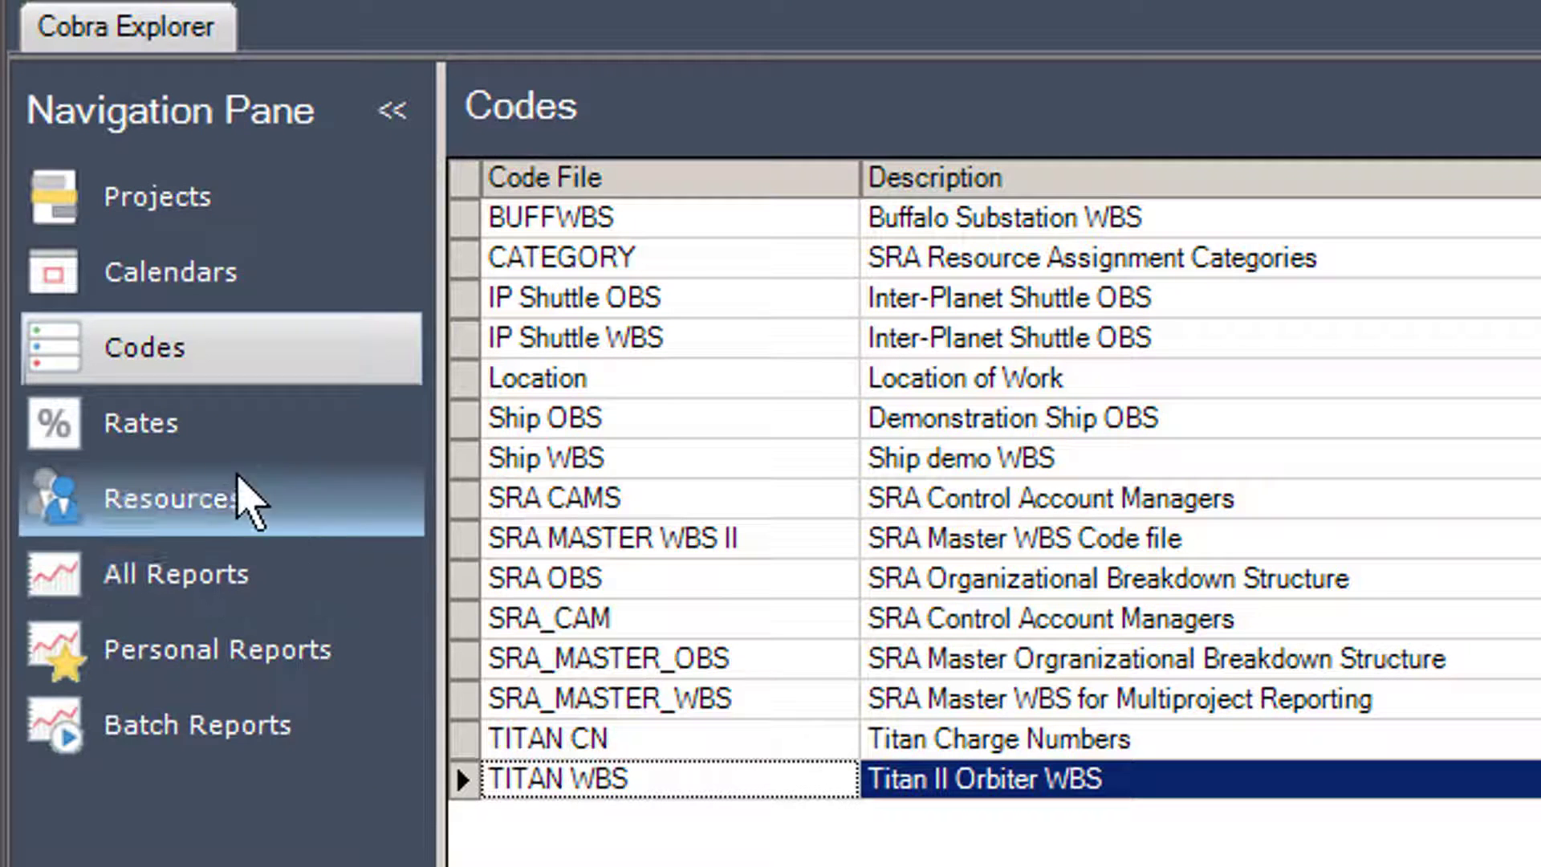
pyautogui.click(193, 440)
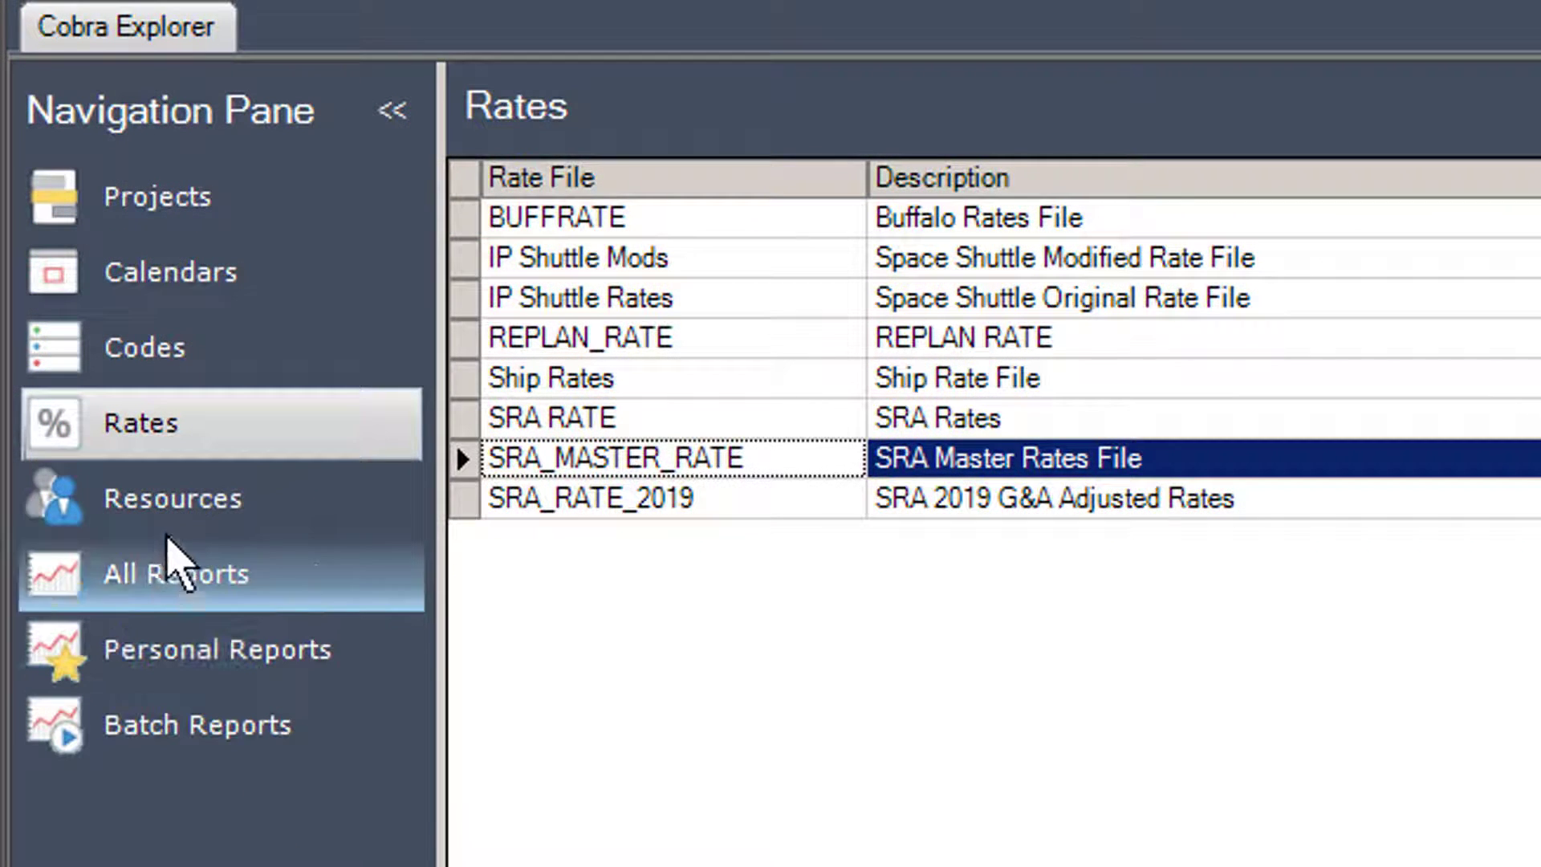
# Step: Switch the explorer from rate files to the resource calculation files list
pyautogui.click(193, 505)
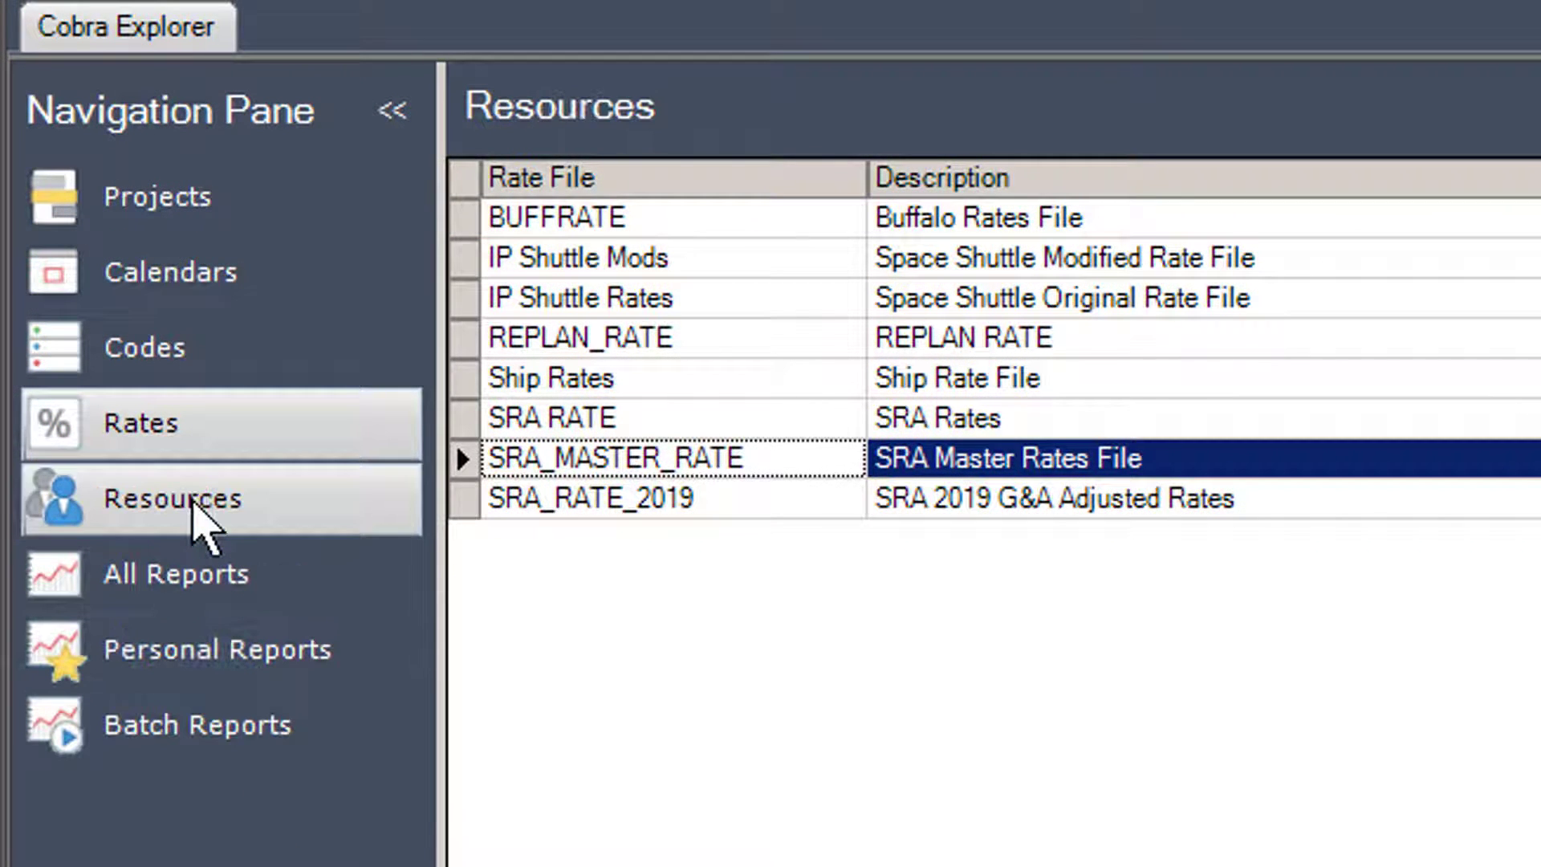
pyautogui.click(192, 503)
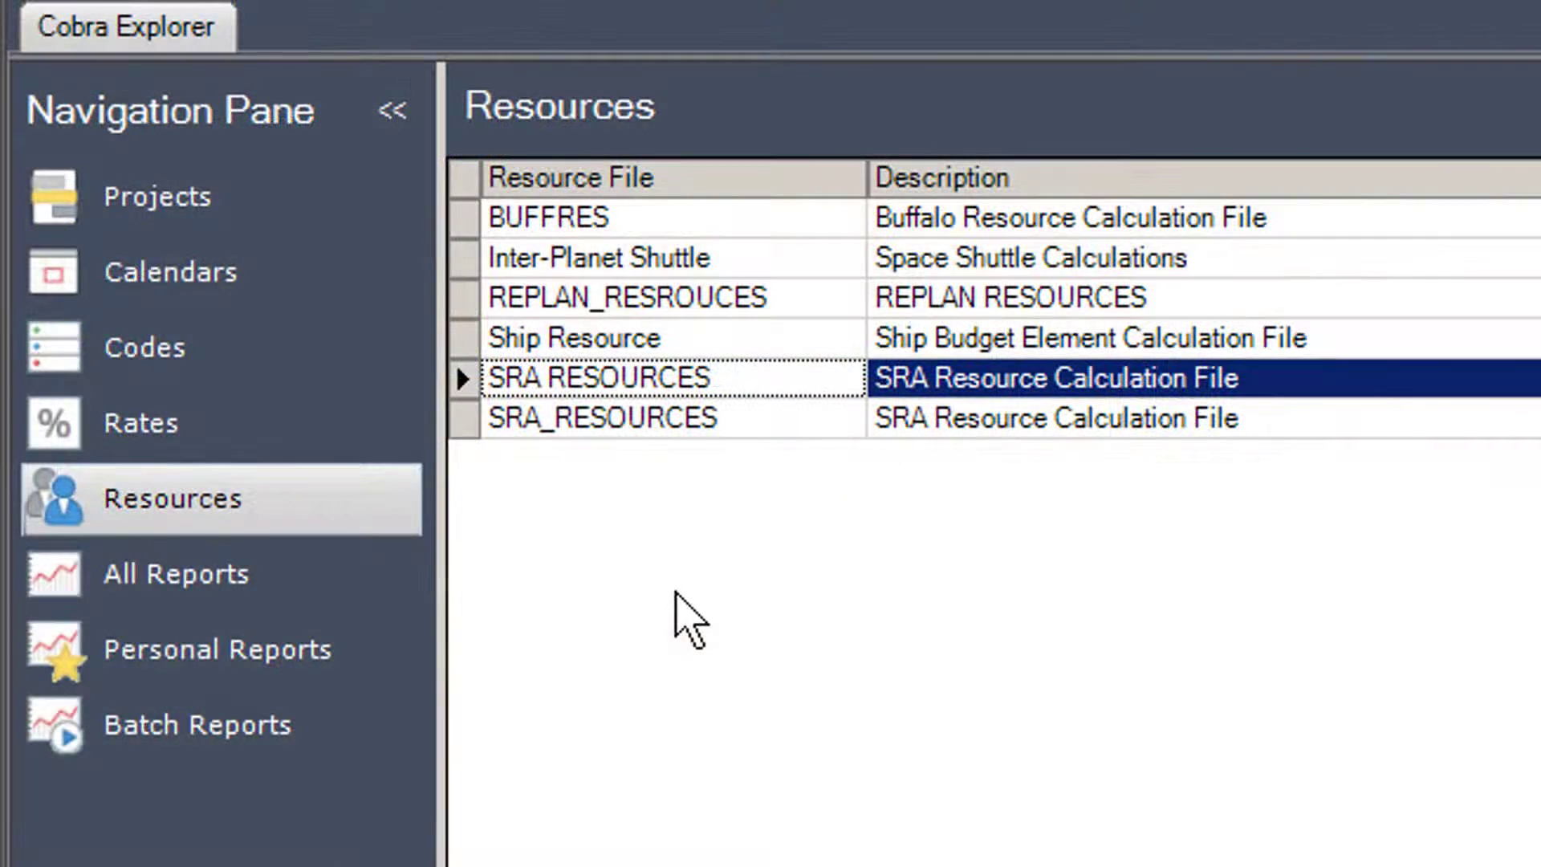
# Step: List all available reports and scroll through them
pyautogui.click(314, 571)
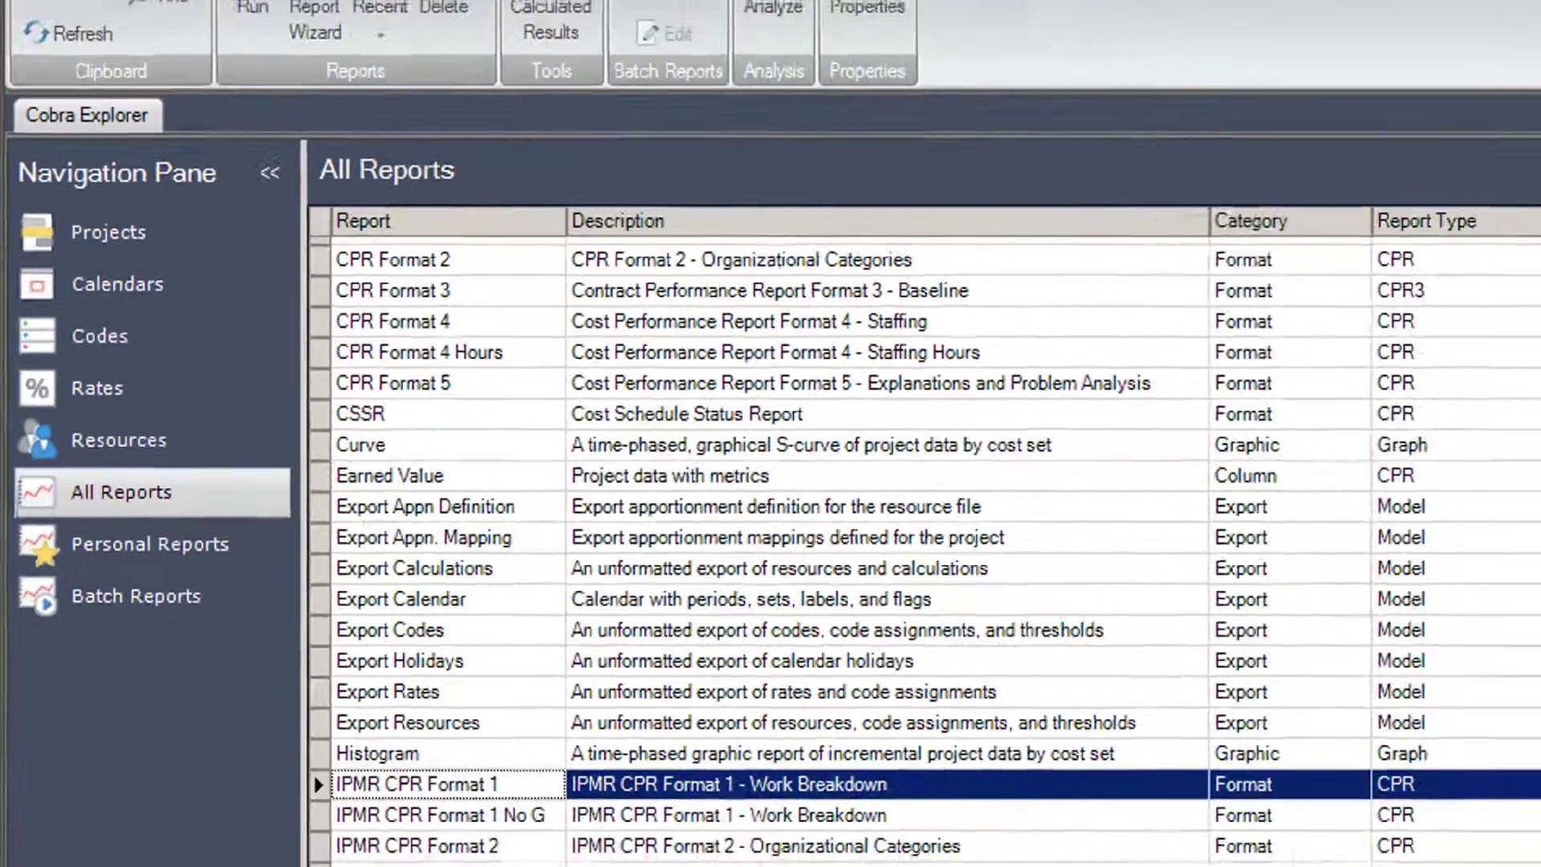
pyautogui.scroll(-3, 1527, 634)
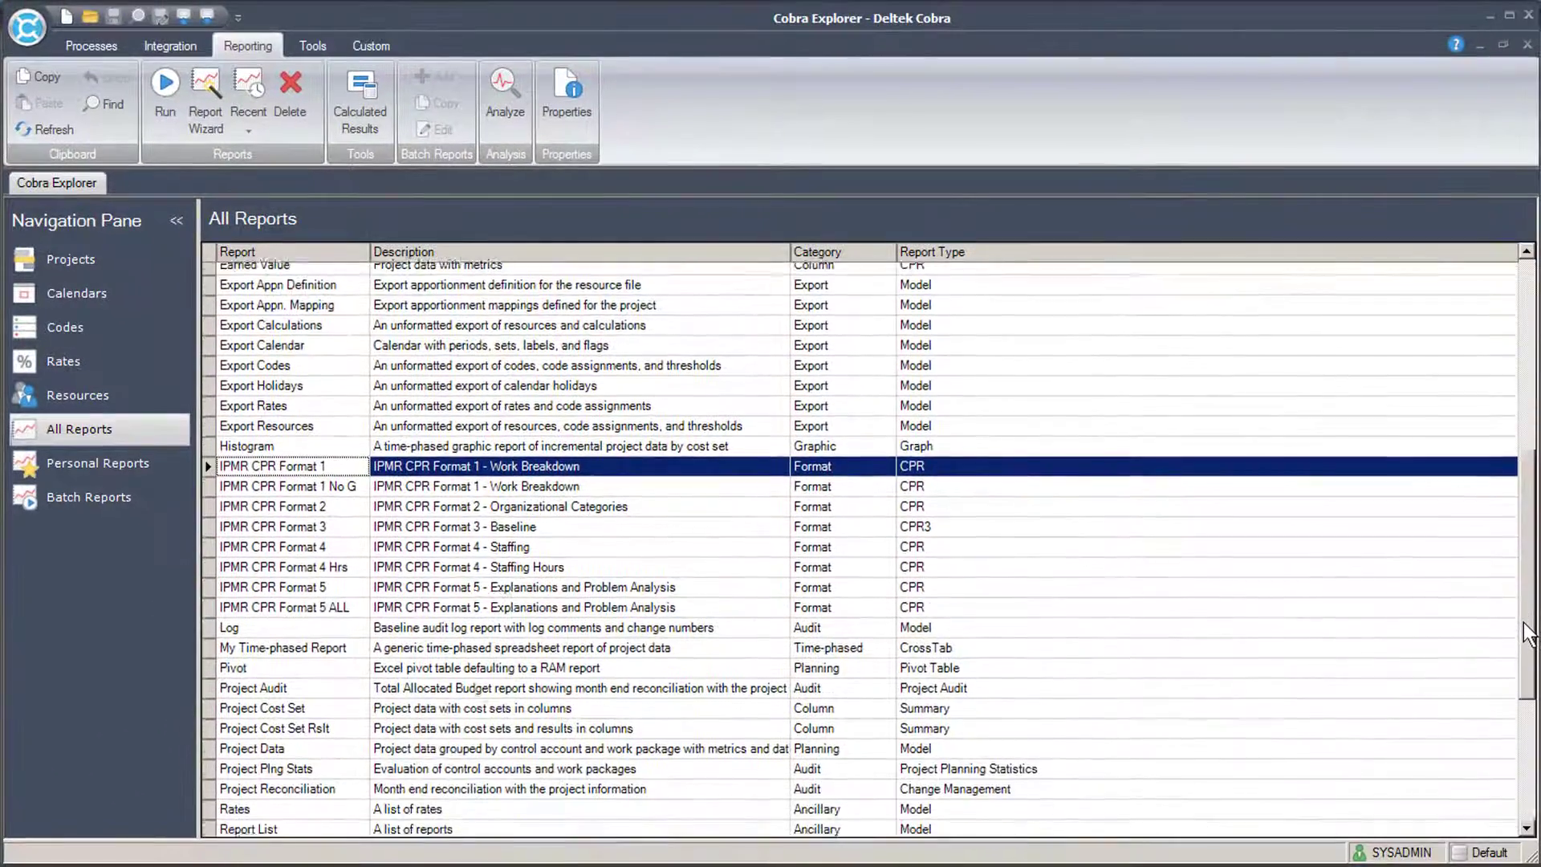
pyautogui.moveTo(1527, 634); pyautogui.dragTo(1523, 707)
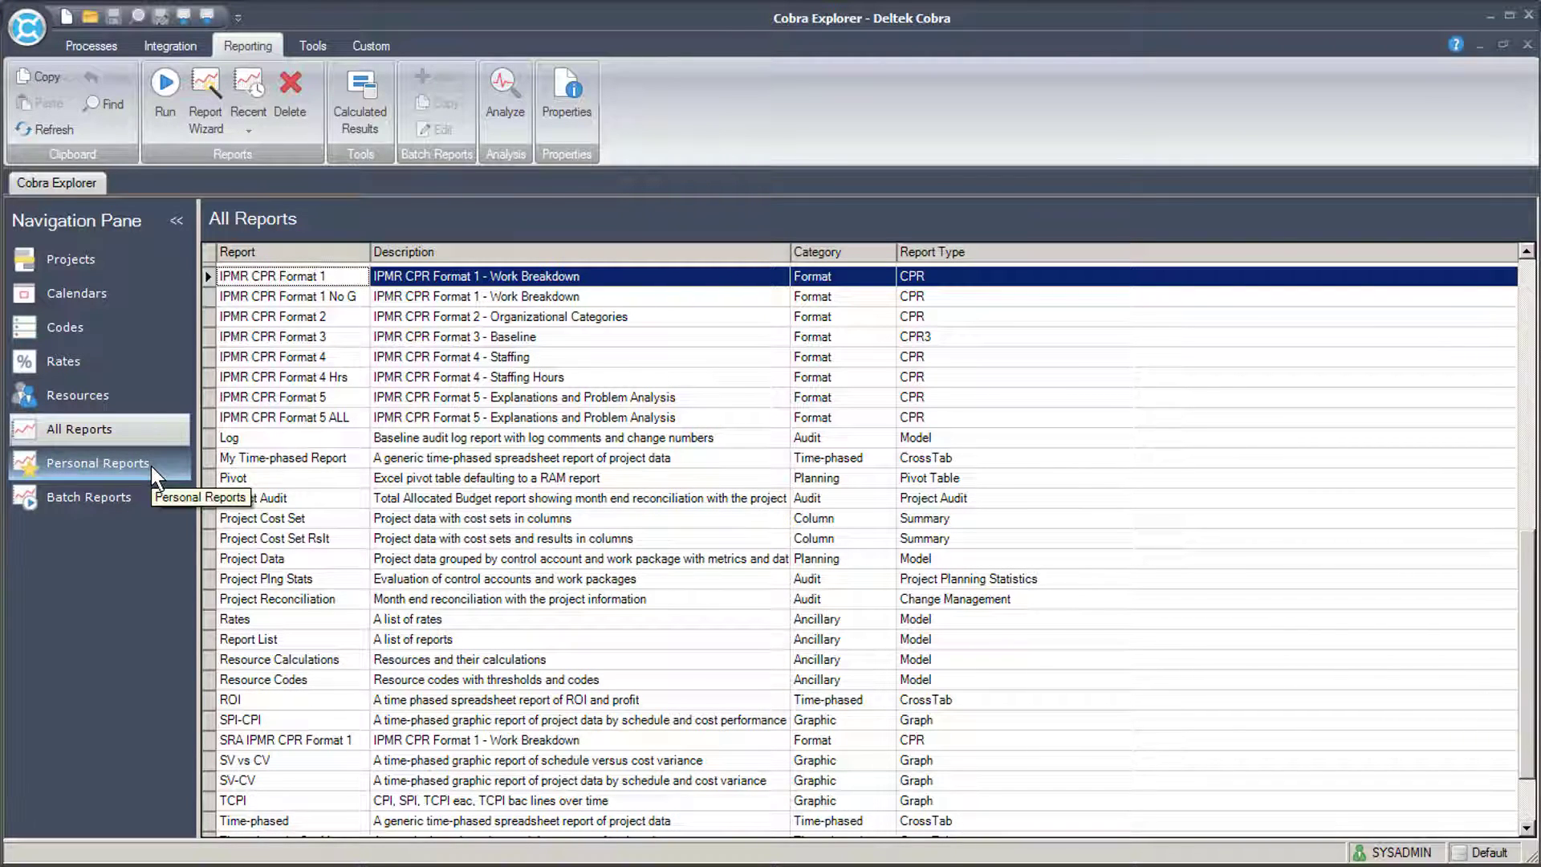
# Step: Tick the Monthly Reports batch, check its Run action, then select TITAN II ORBITER in Projects
pyautogui.click(120, 463)
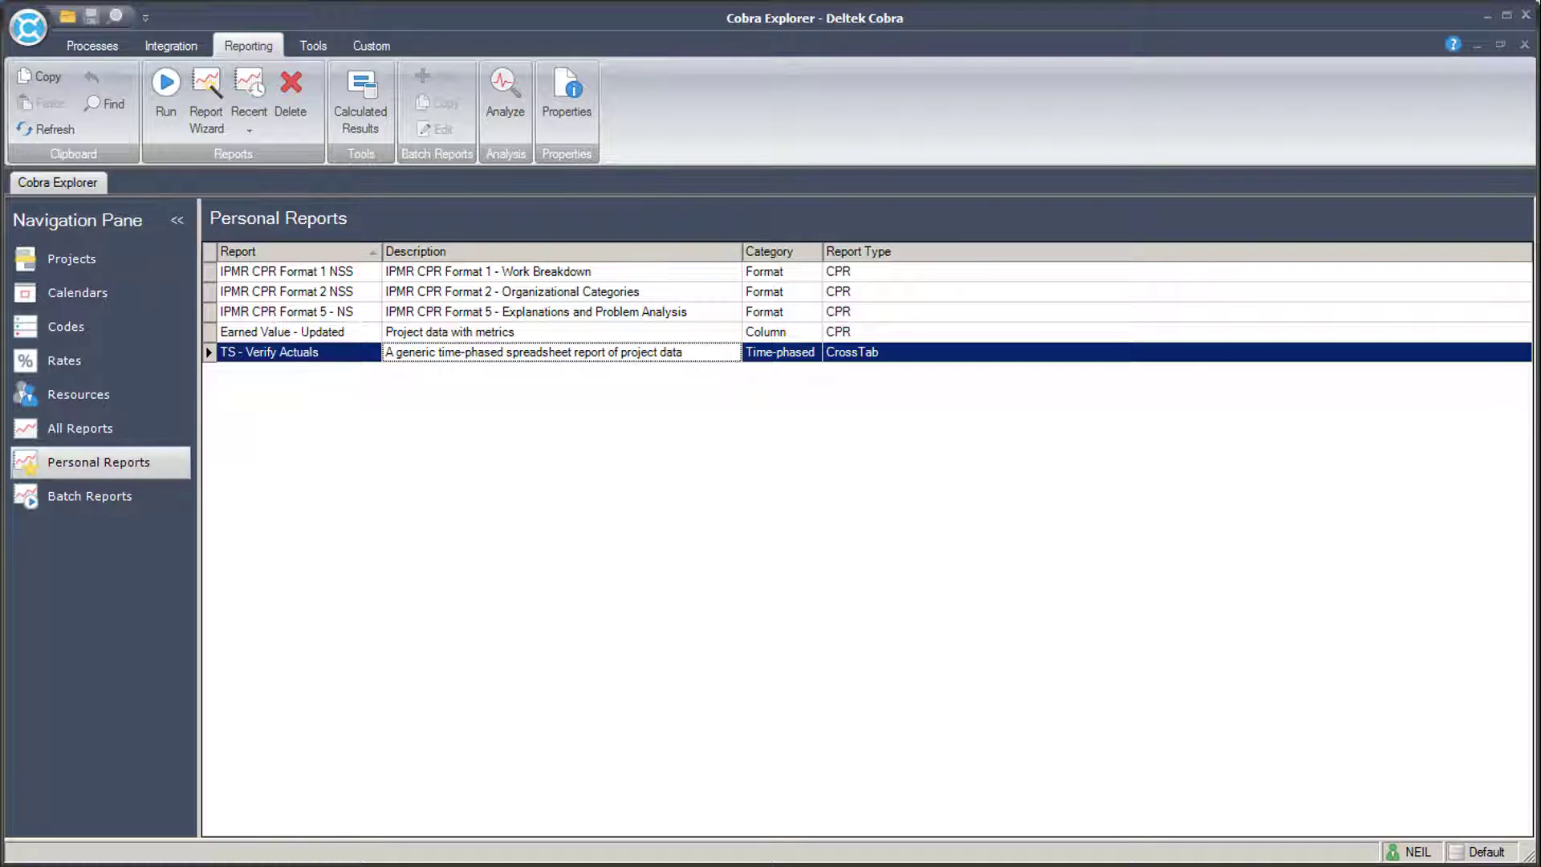
pyautogui.click(120, 497)
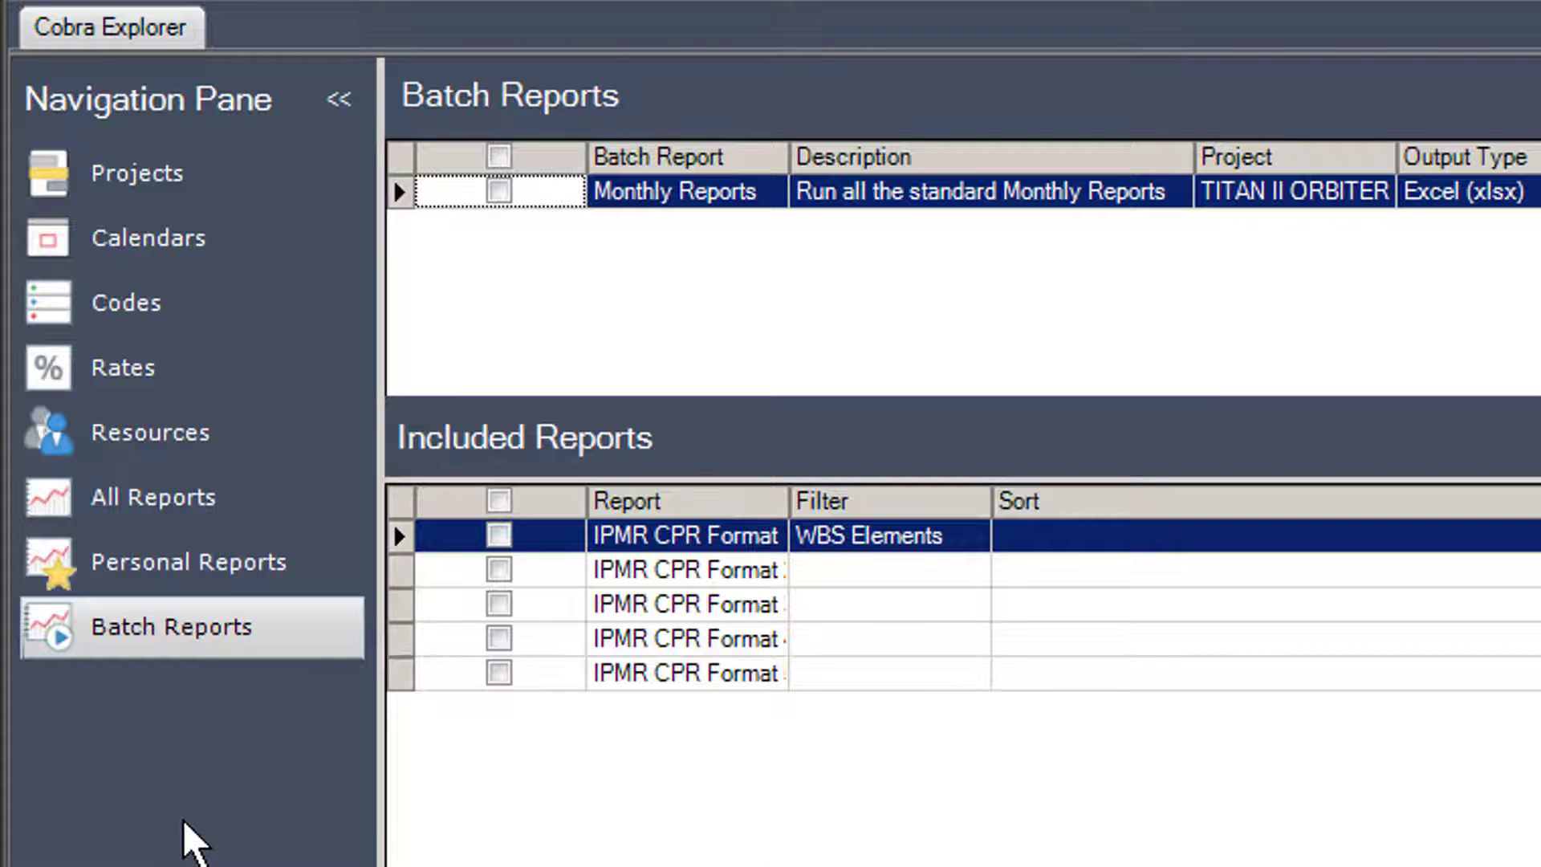
pyautogui.click(499, 191)
pyautogui.press('Escape')
pyautogui.rightClick(654, 195)
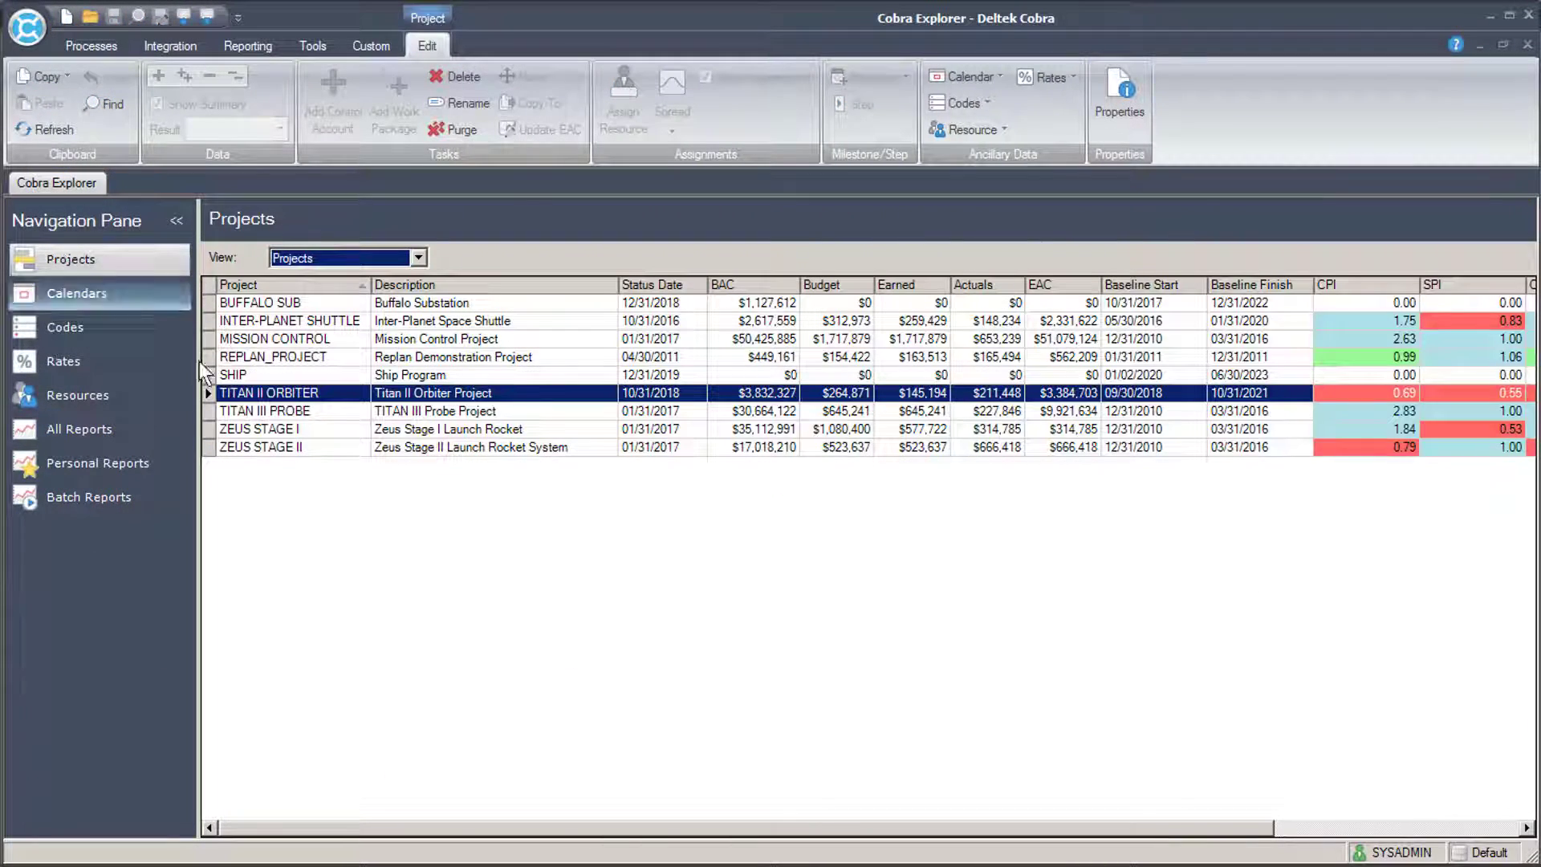
pyautogui.click(310, 394)
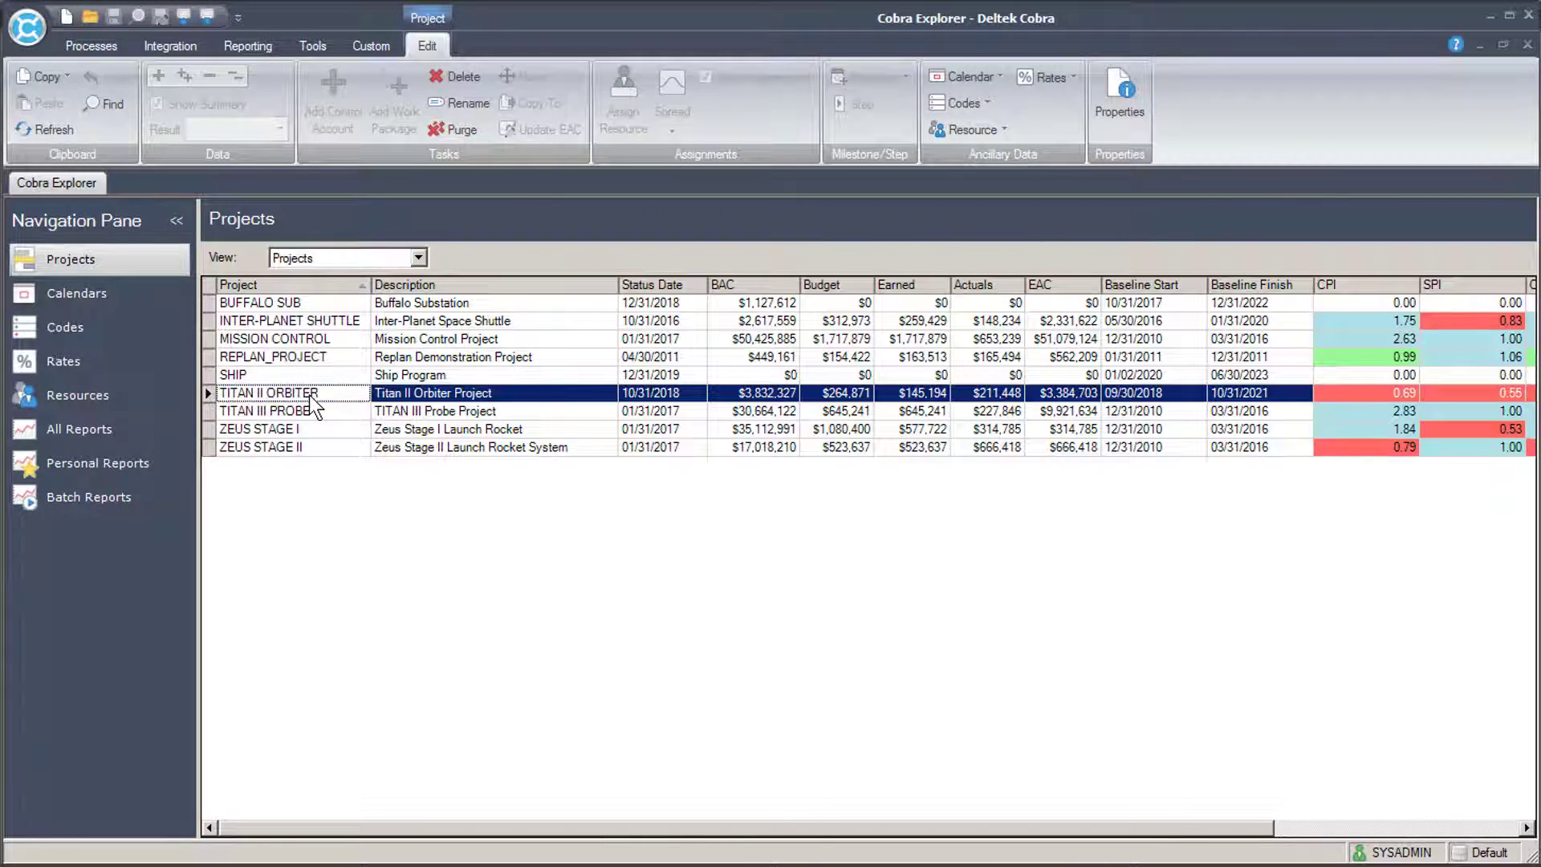
# Step: Open TITAN II ORBITER and switch between the ZEUS STAGE I and INTER-PLANET SHUTTLE project tabs
pyautogui.doubleClick(310, 395)
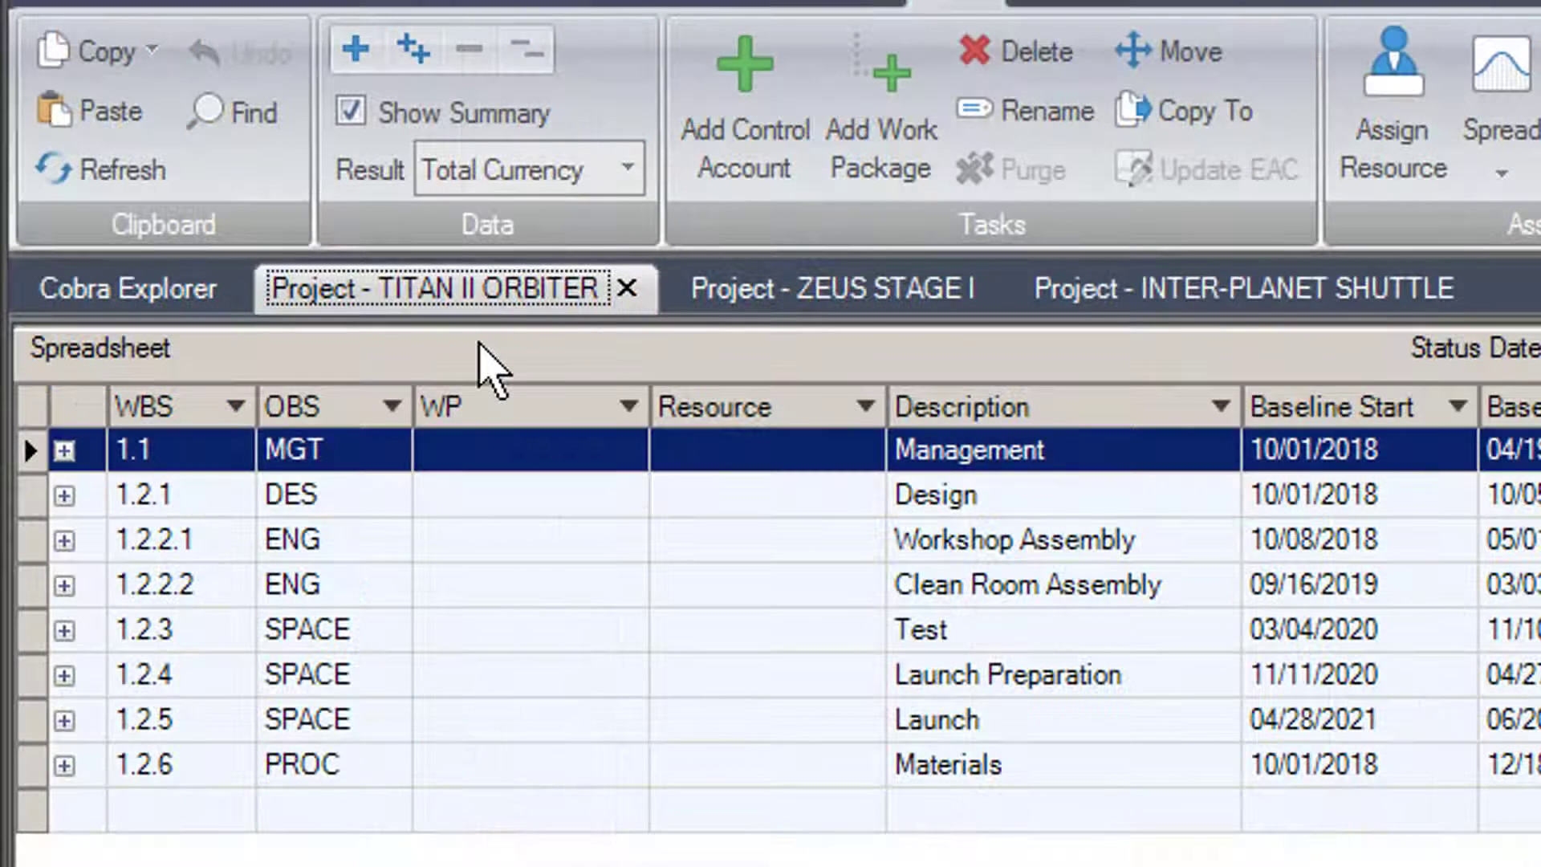
pyautogui.click(806, 285)
pyautogui.click(1223, 290)
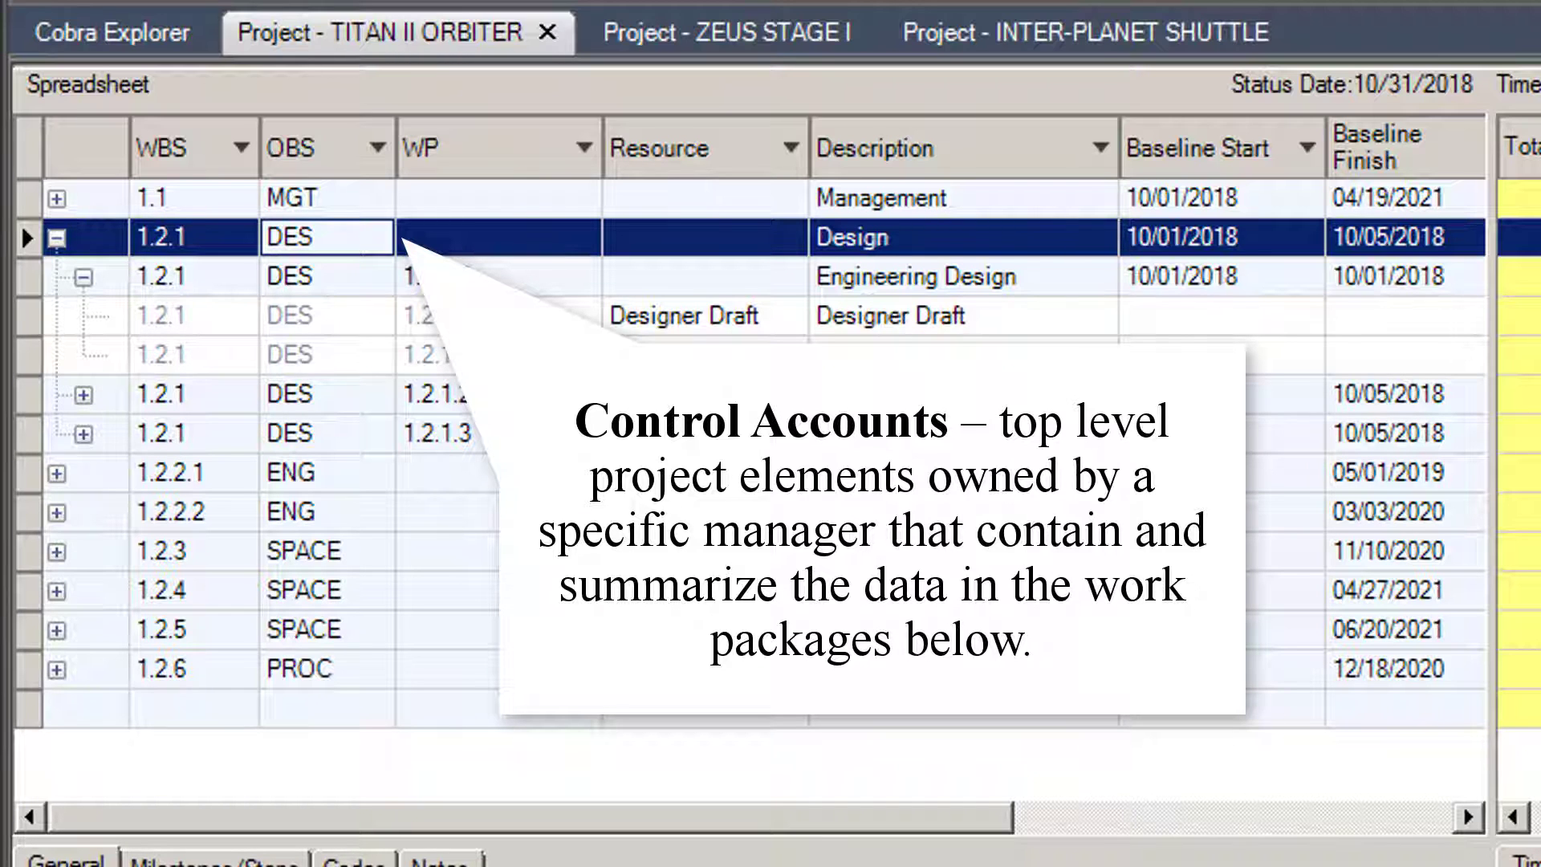
# Step: Select the Engineering Design work package row in the TITAN II ORBITER spreadsheet
pyautogui.click(527, 278)
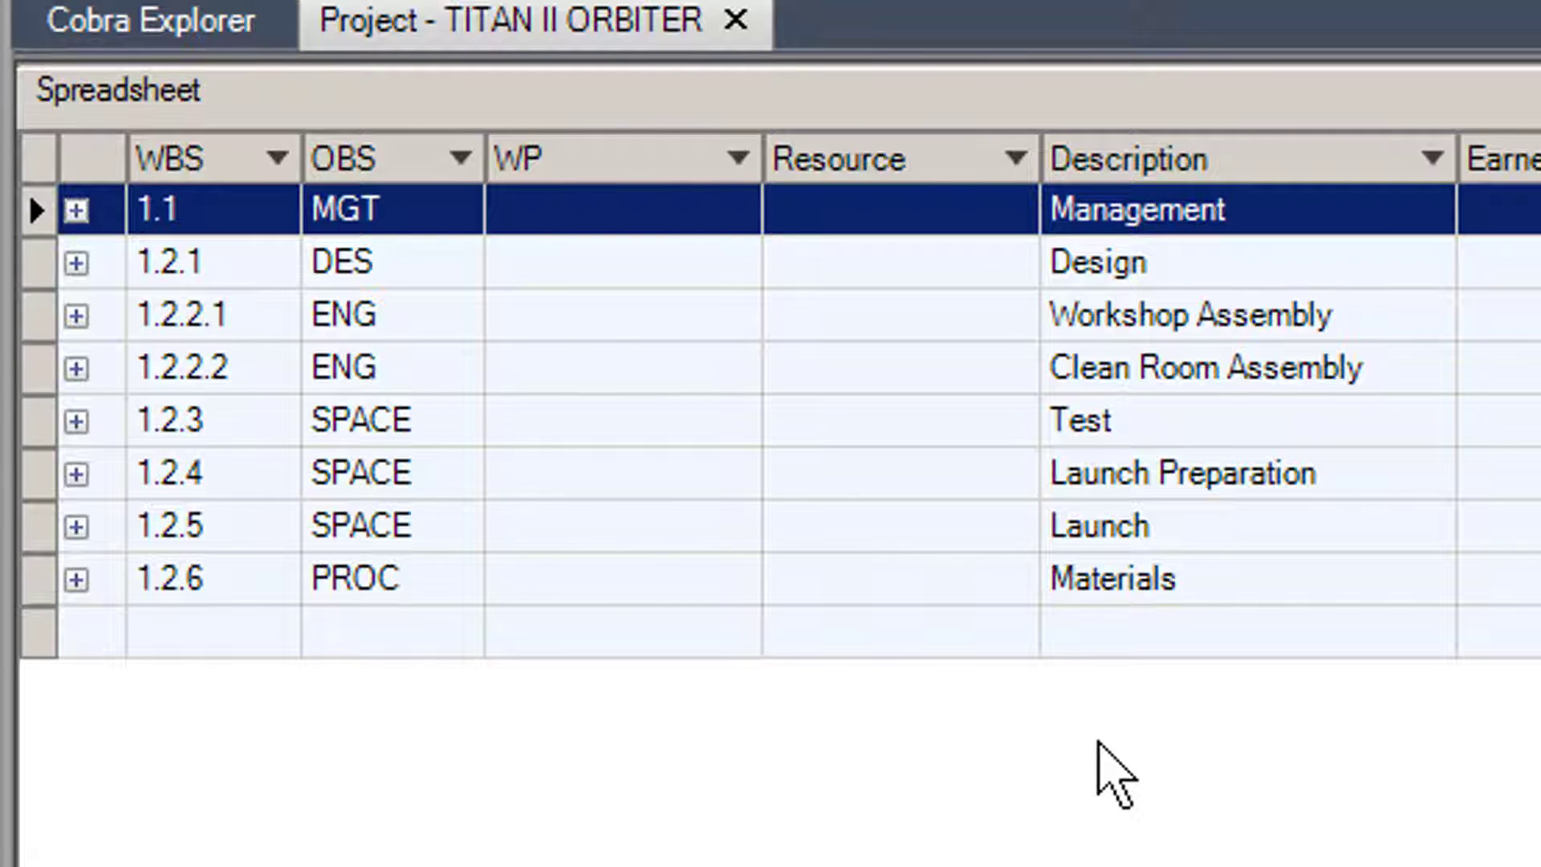
# Step: Expand Workshop Assembly 1.2.2.1 and its Jig Assembly package, then select the Electrician assignment
pyautogui.click(76, 315)
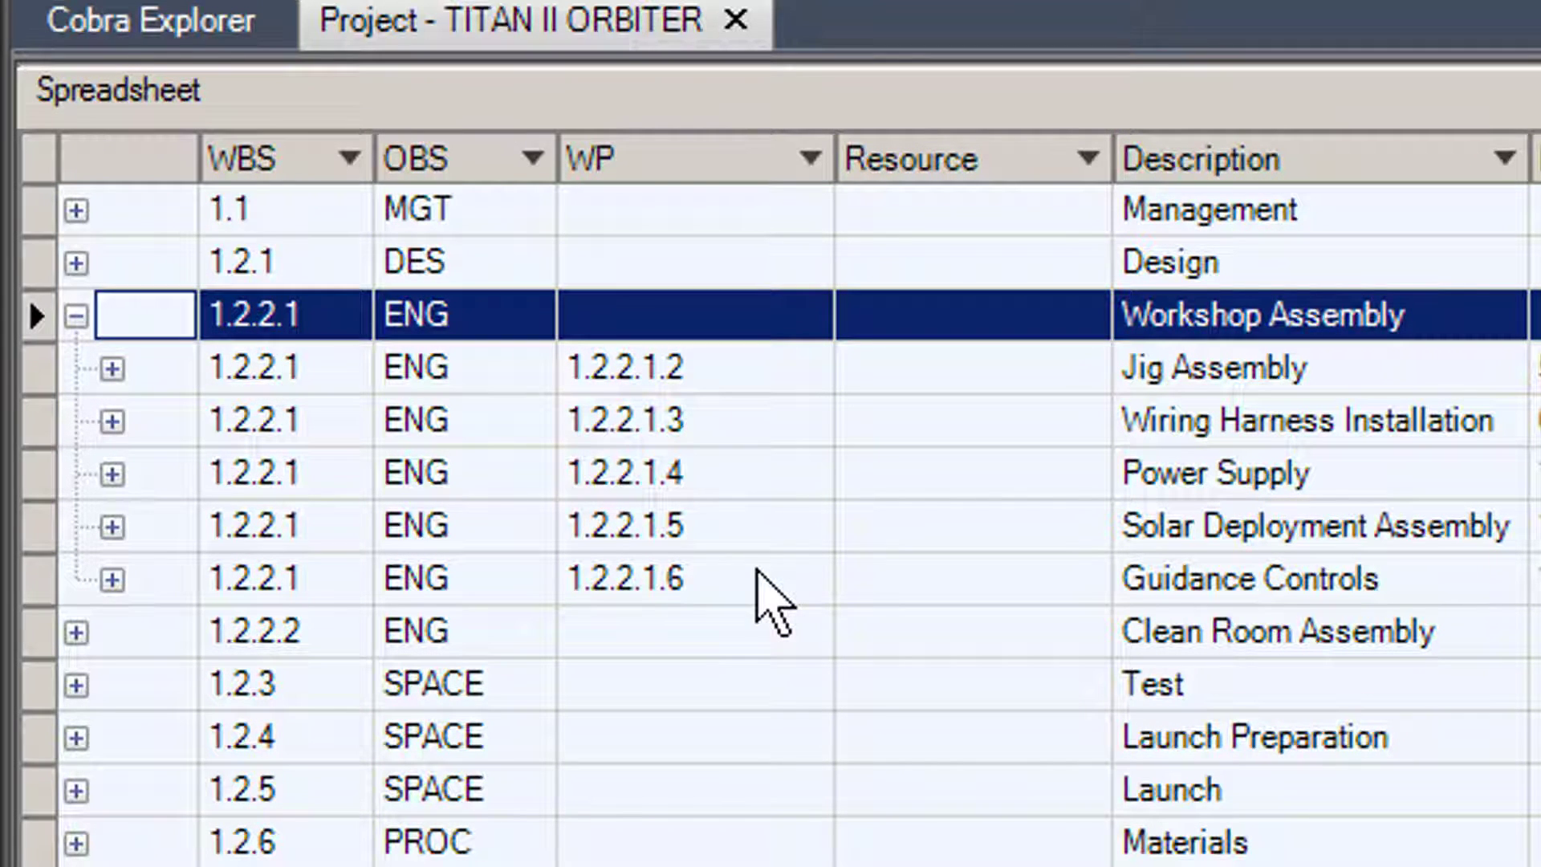
pyautogui.click(113, 369)
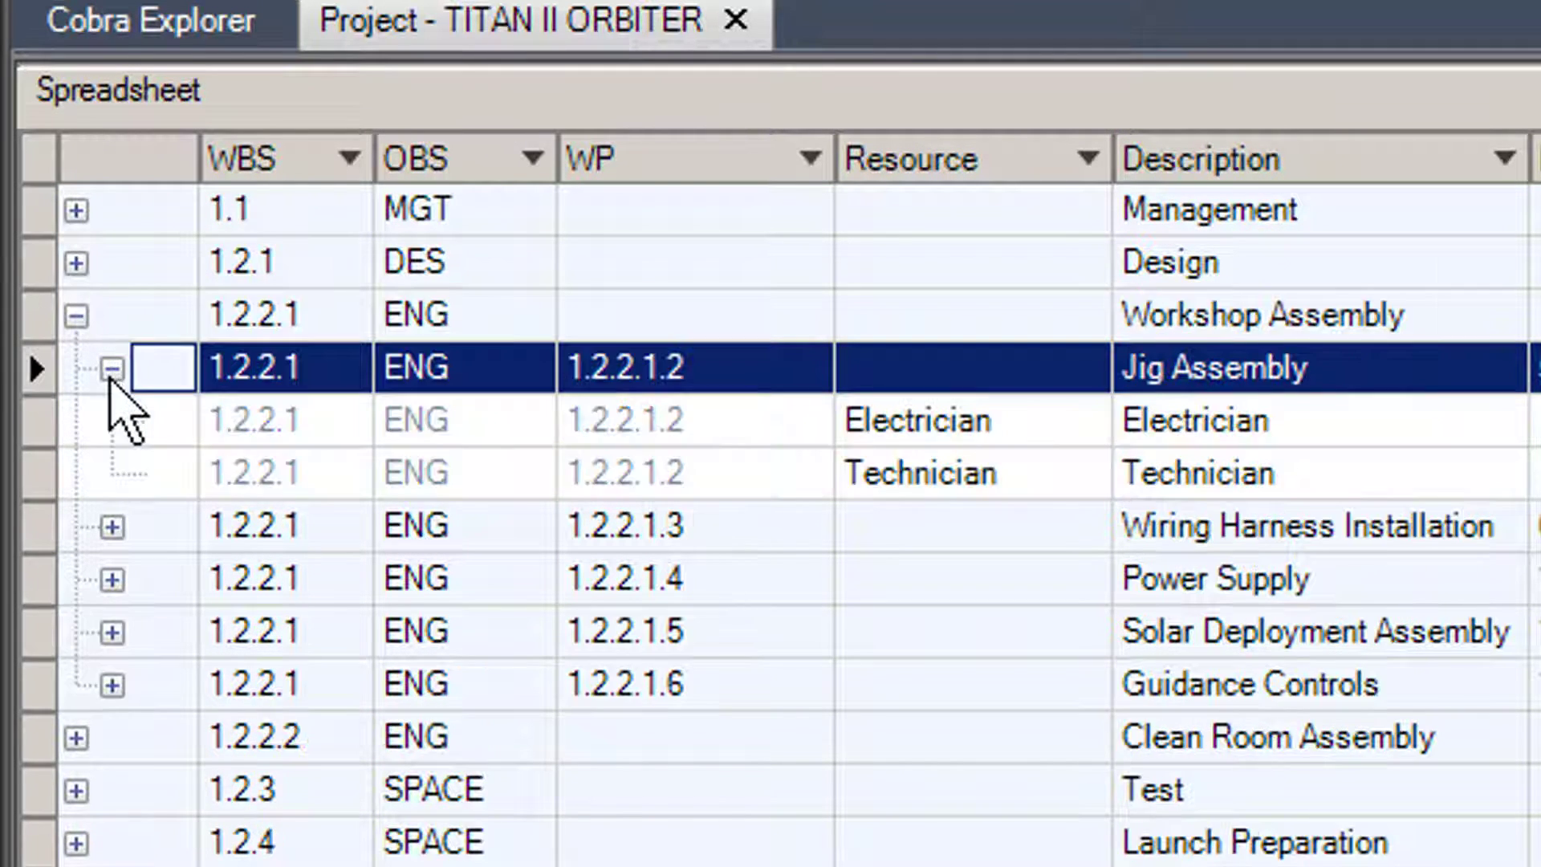
pyautogui.click(983, 416)
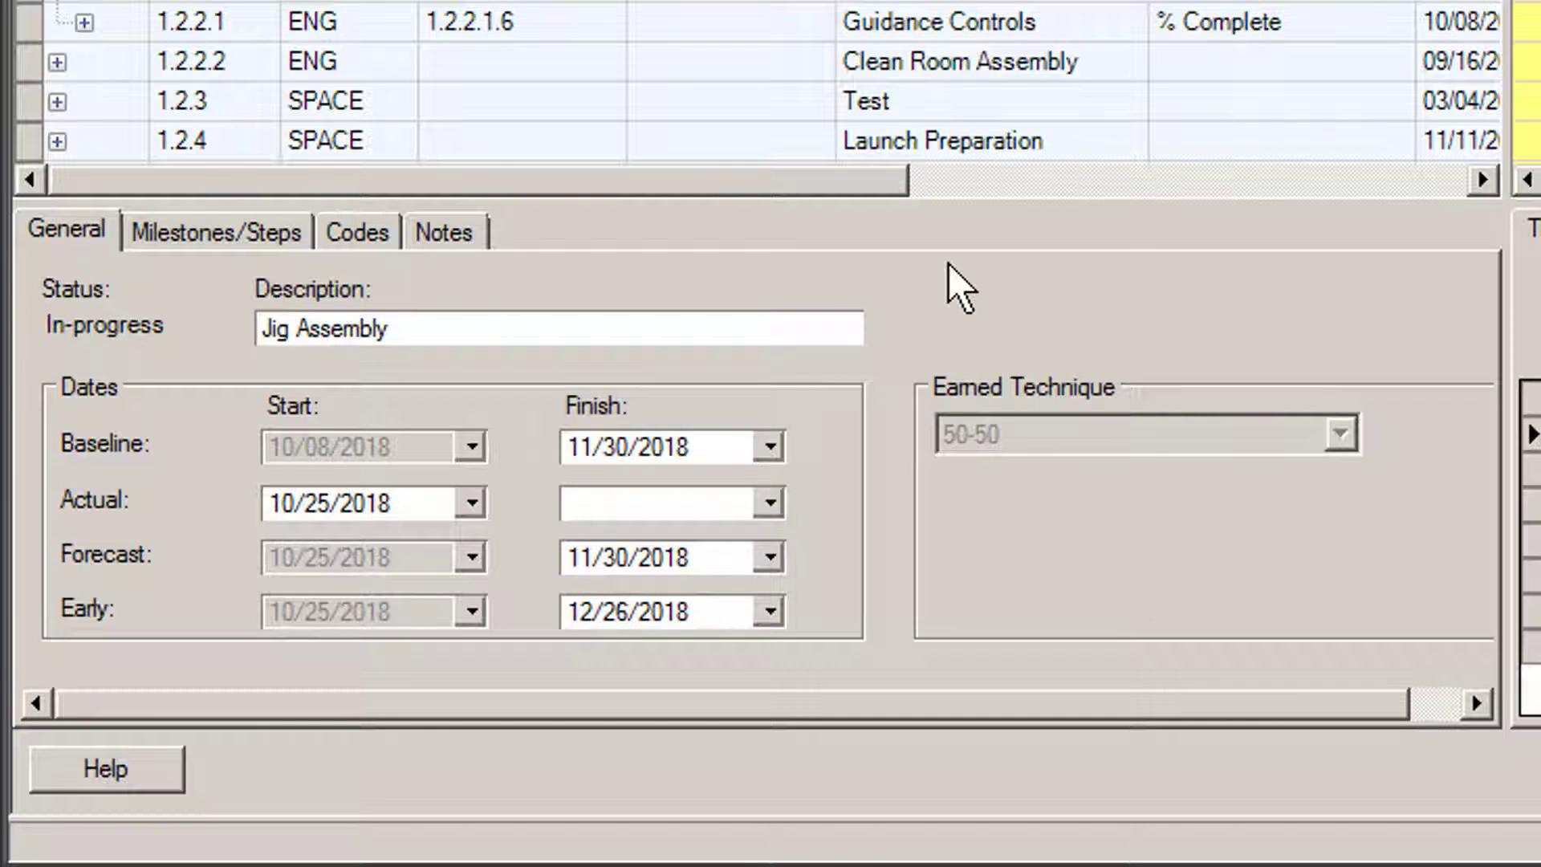
# Step: Browse the Milestones/Steps, Codes, Notes and General tabs, then enlarge the detail pane
pyautogui.click(253, 231)
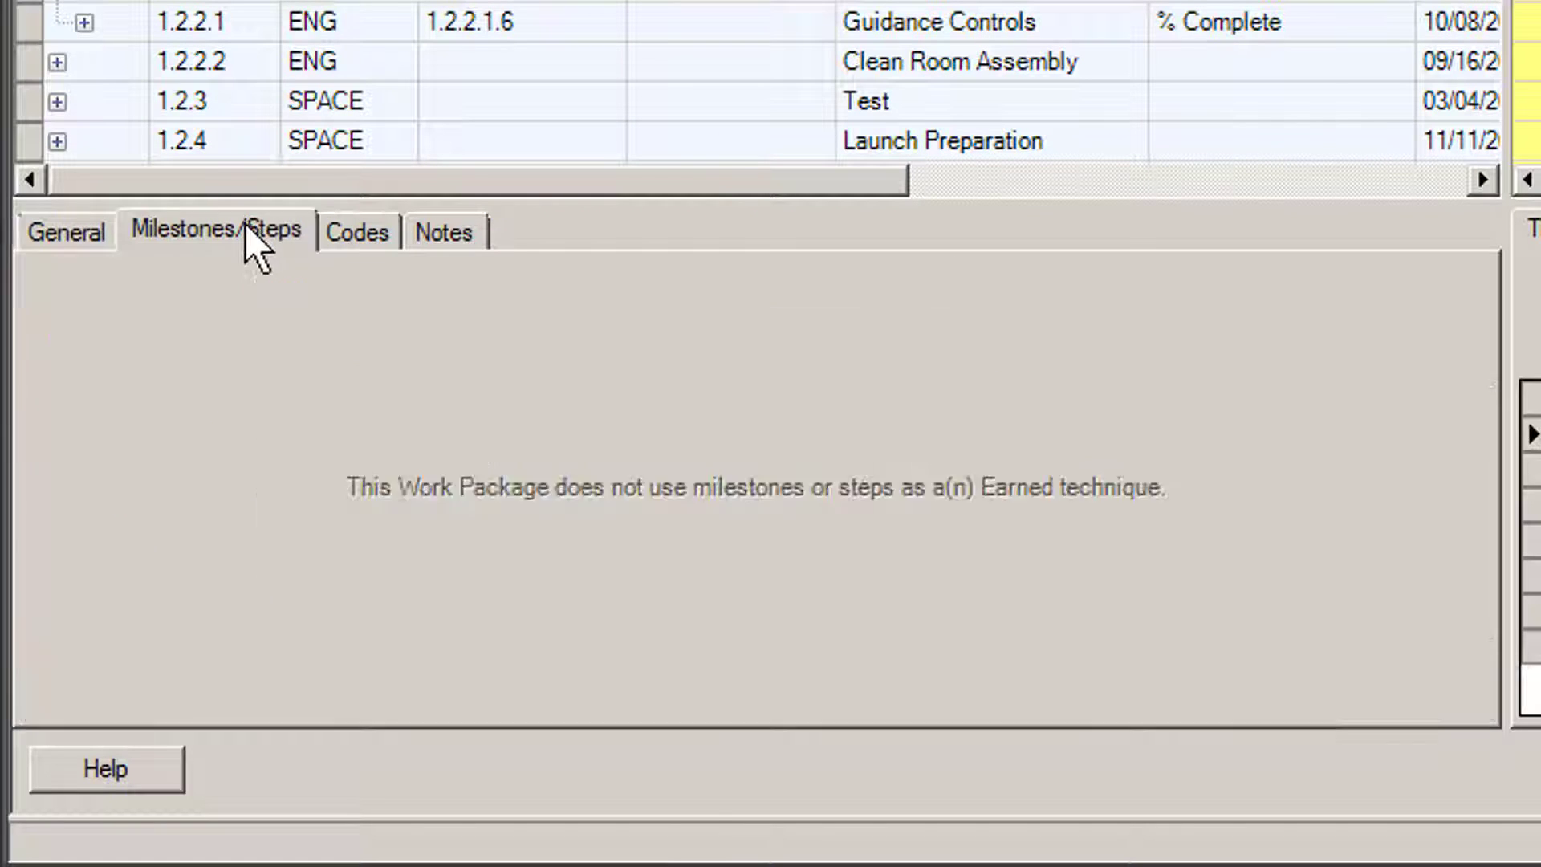
pyautogui.click(358, 232)
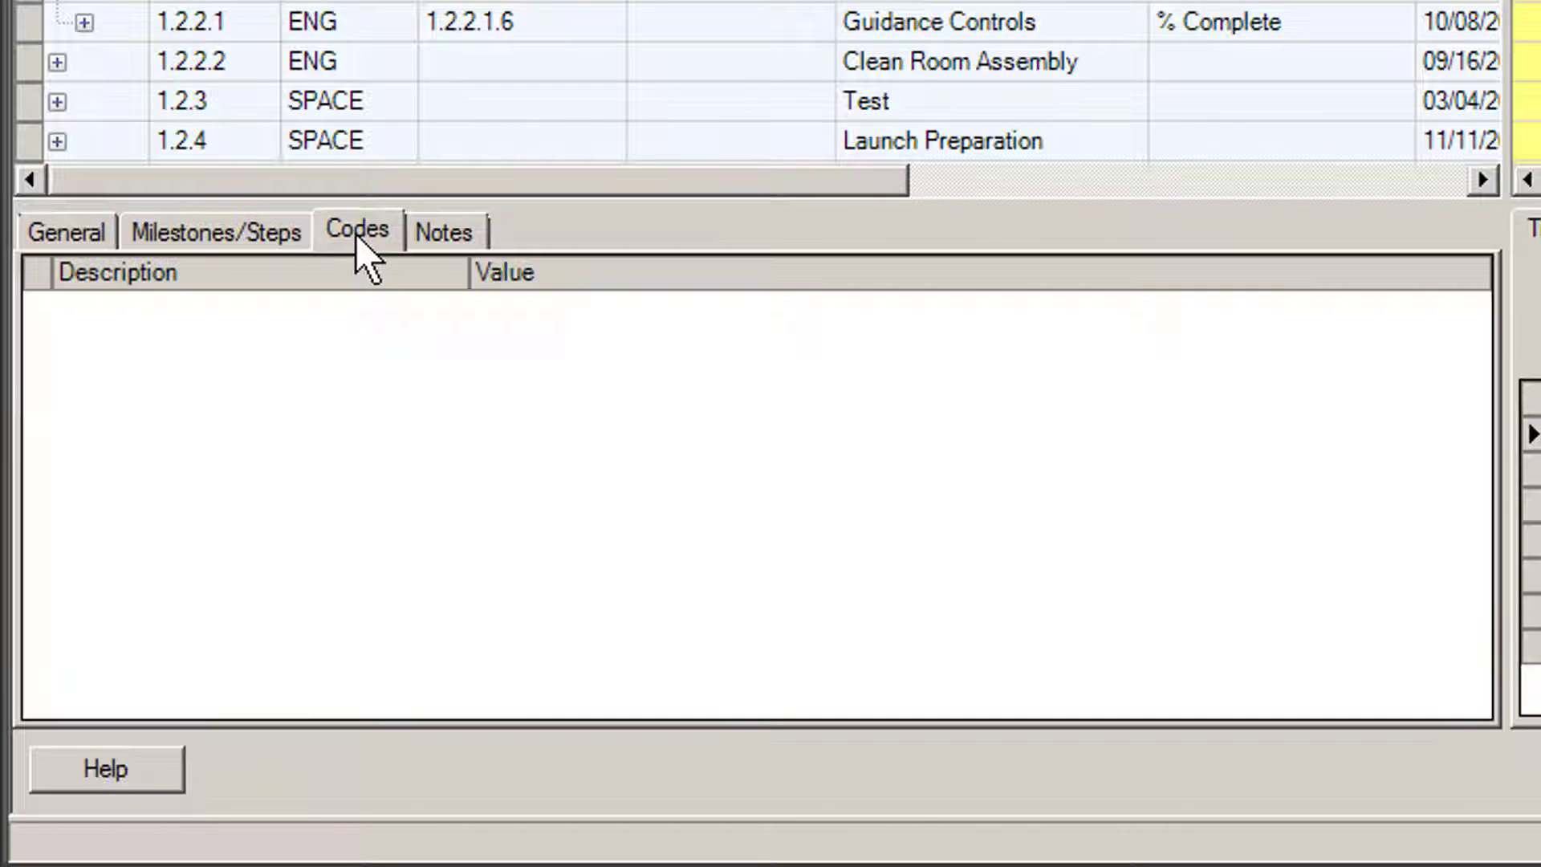
pyautogui.click(440, 229)
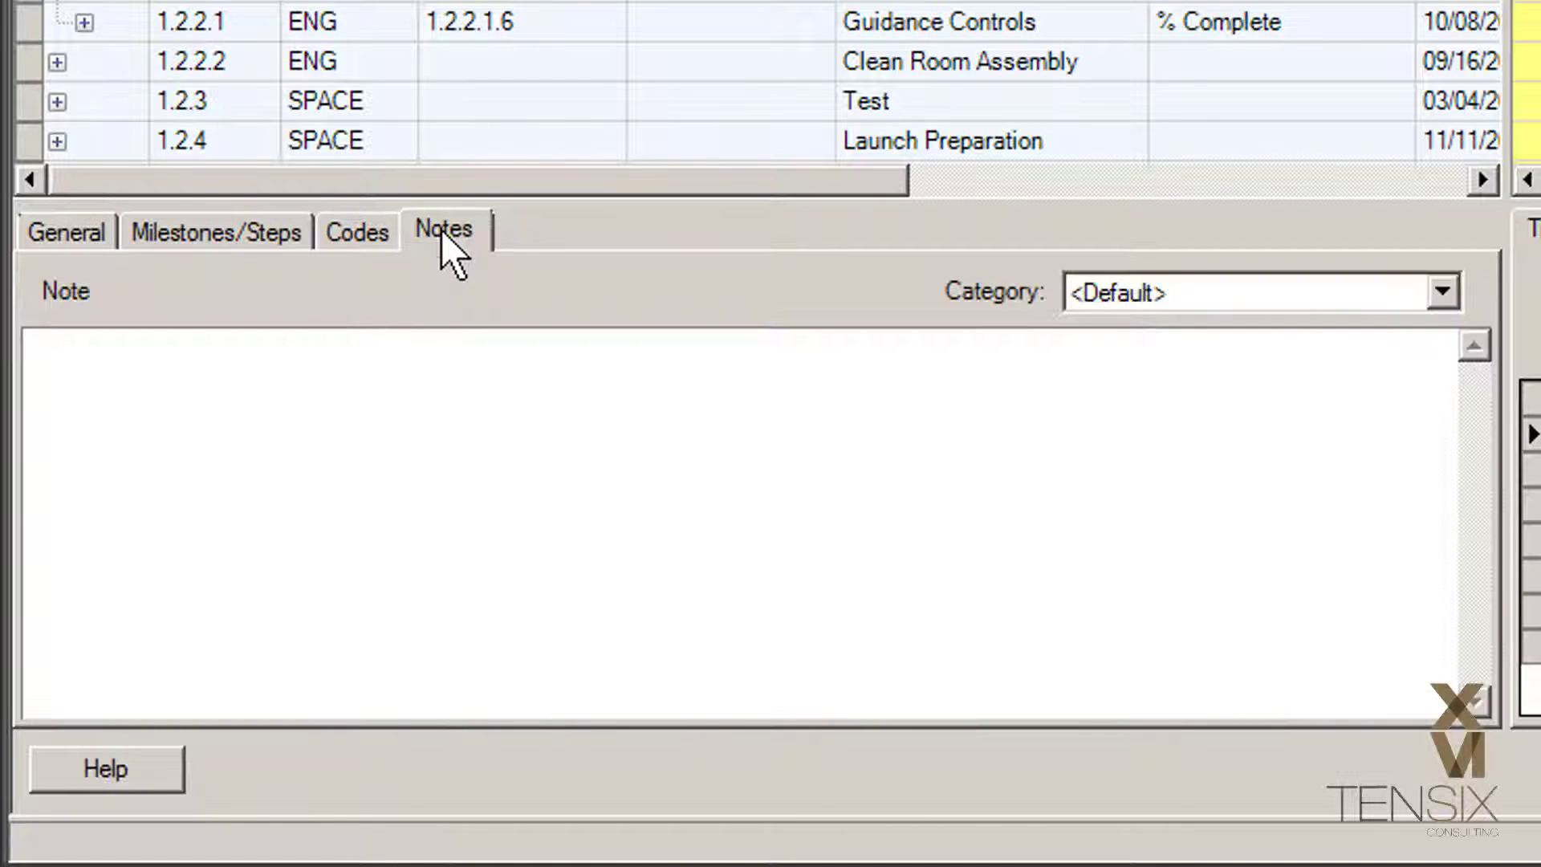
pyautogui.click(56, 233)
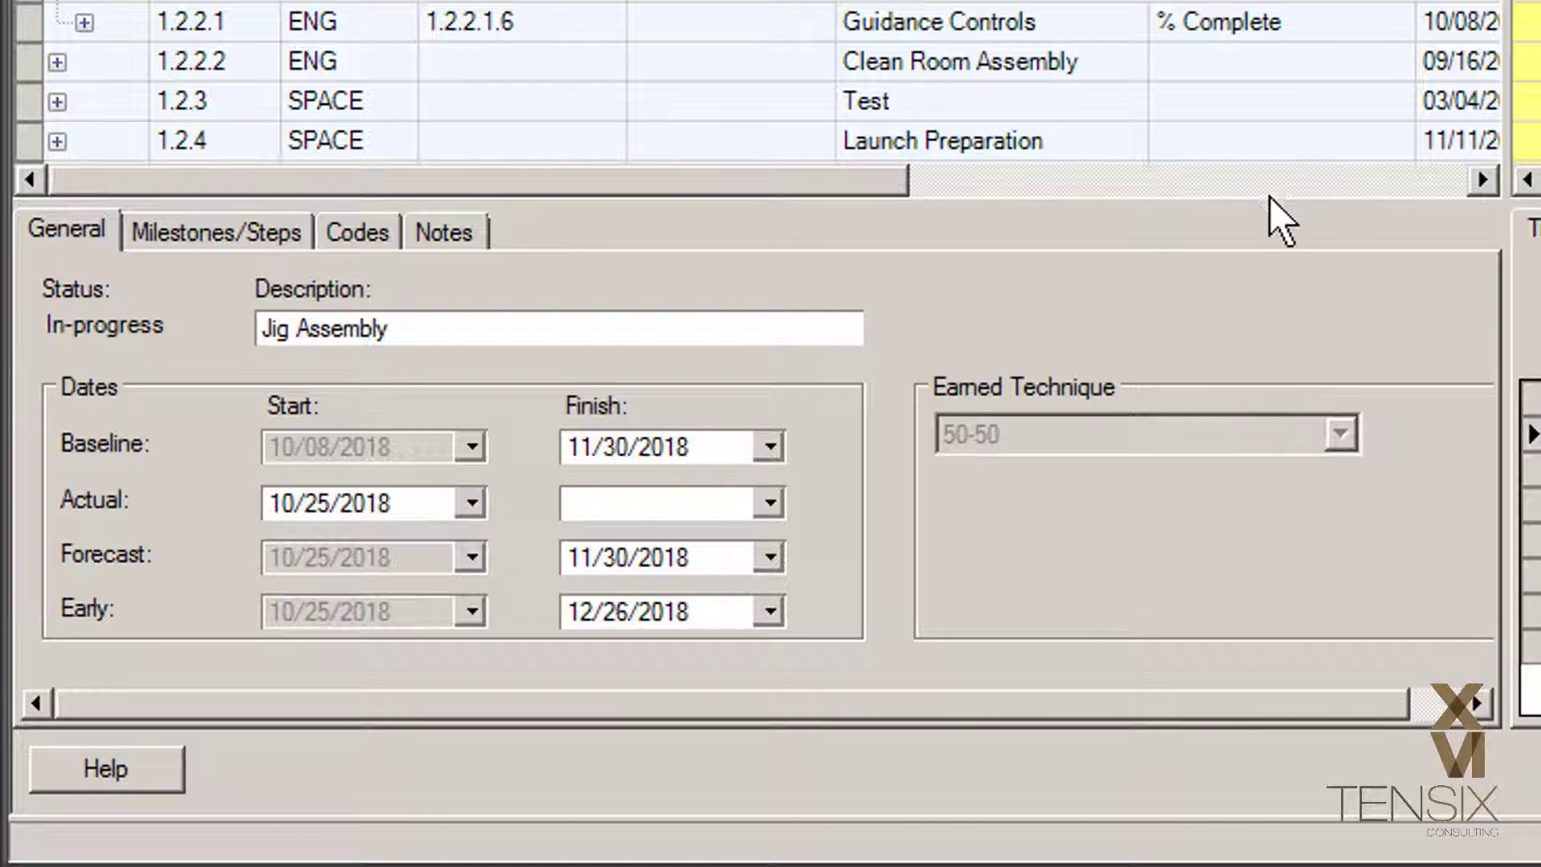
pyautogui.moveTo(1269, 205); pyautogui.dragTo(1272, 17)
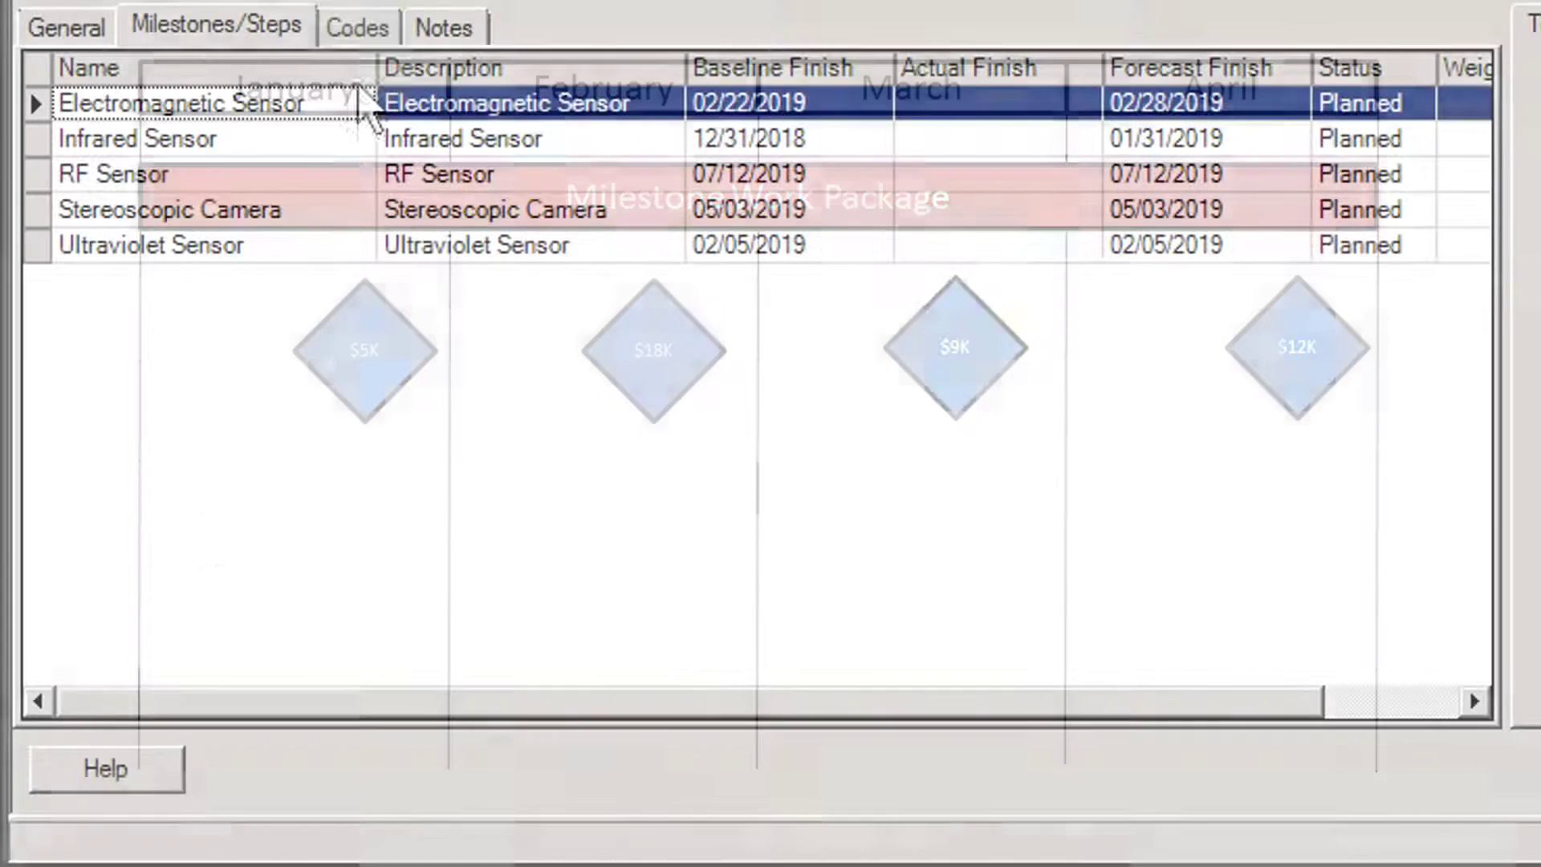
# Step: Check the work package's Charge Number on the Codes tab, then its Notes
pyautogui.click(359, 28)
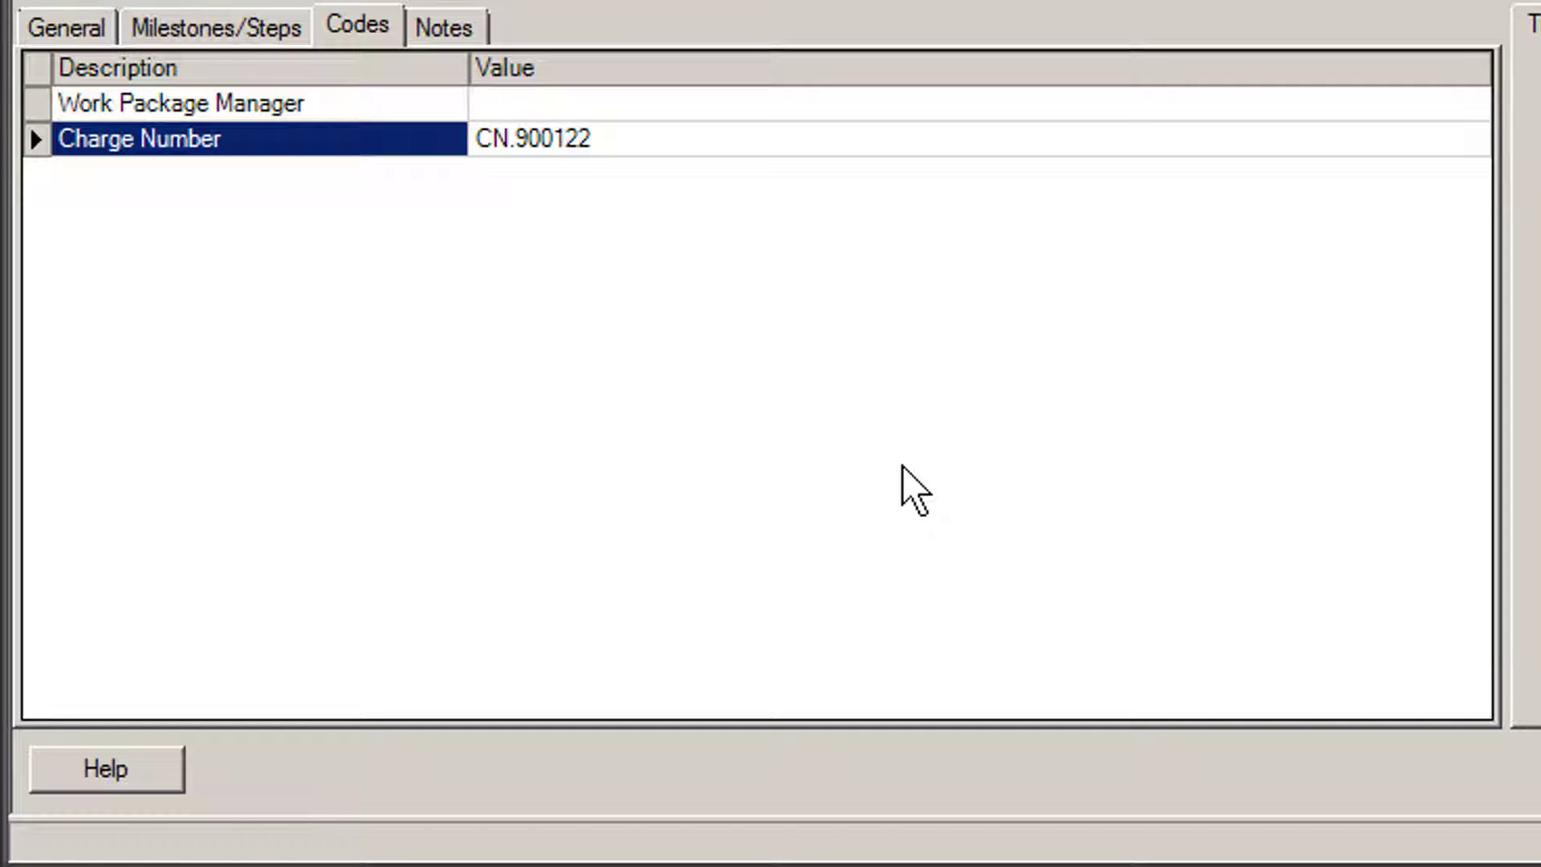
pyautogui.click(444, 28)
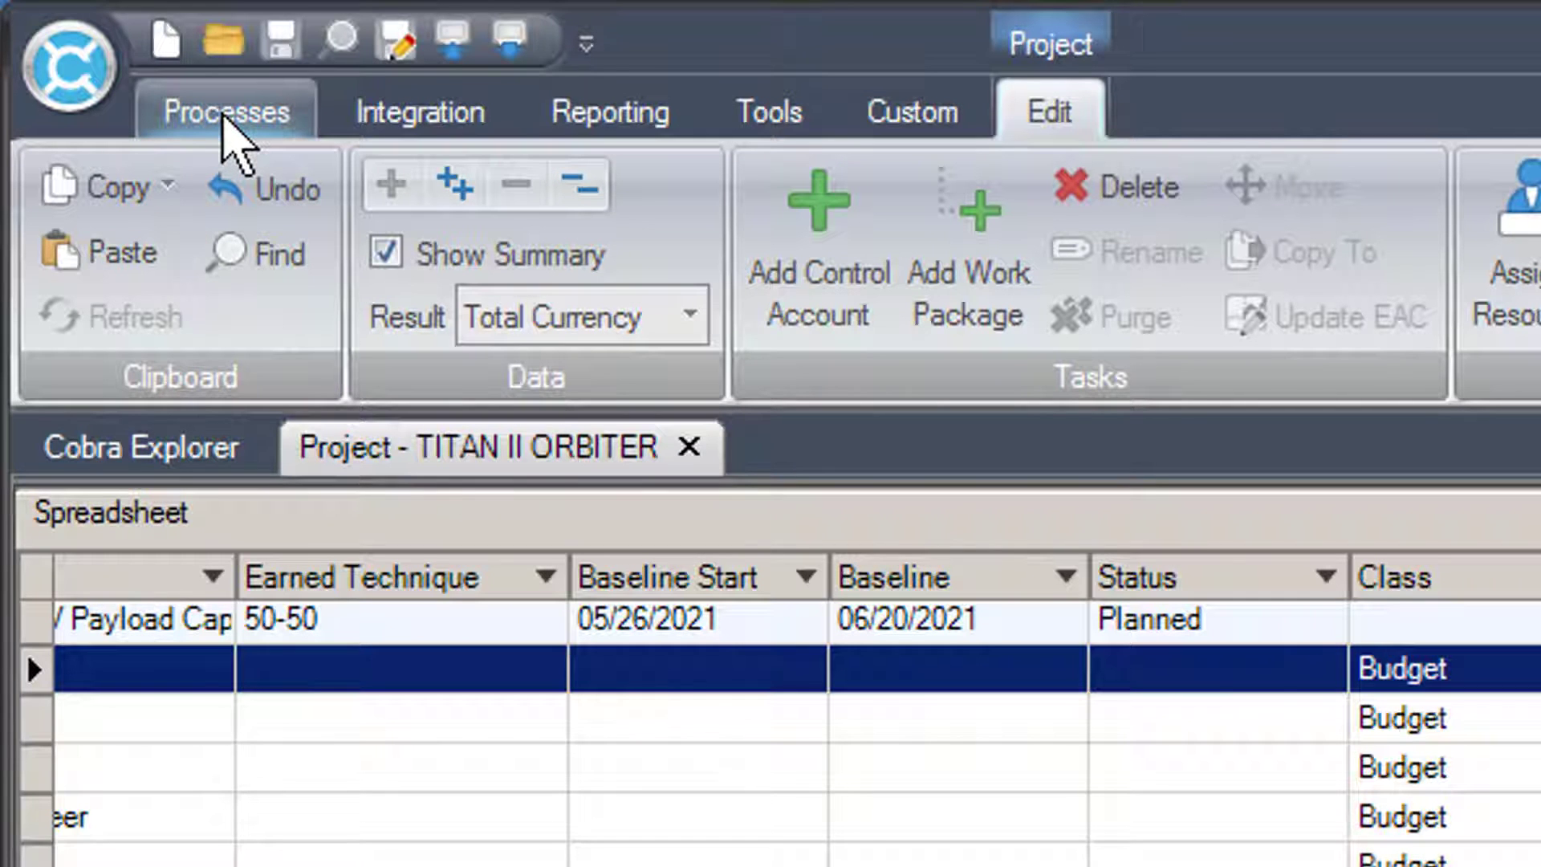
pyautogui.click(225, 116)
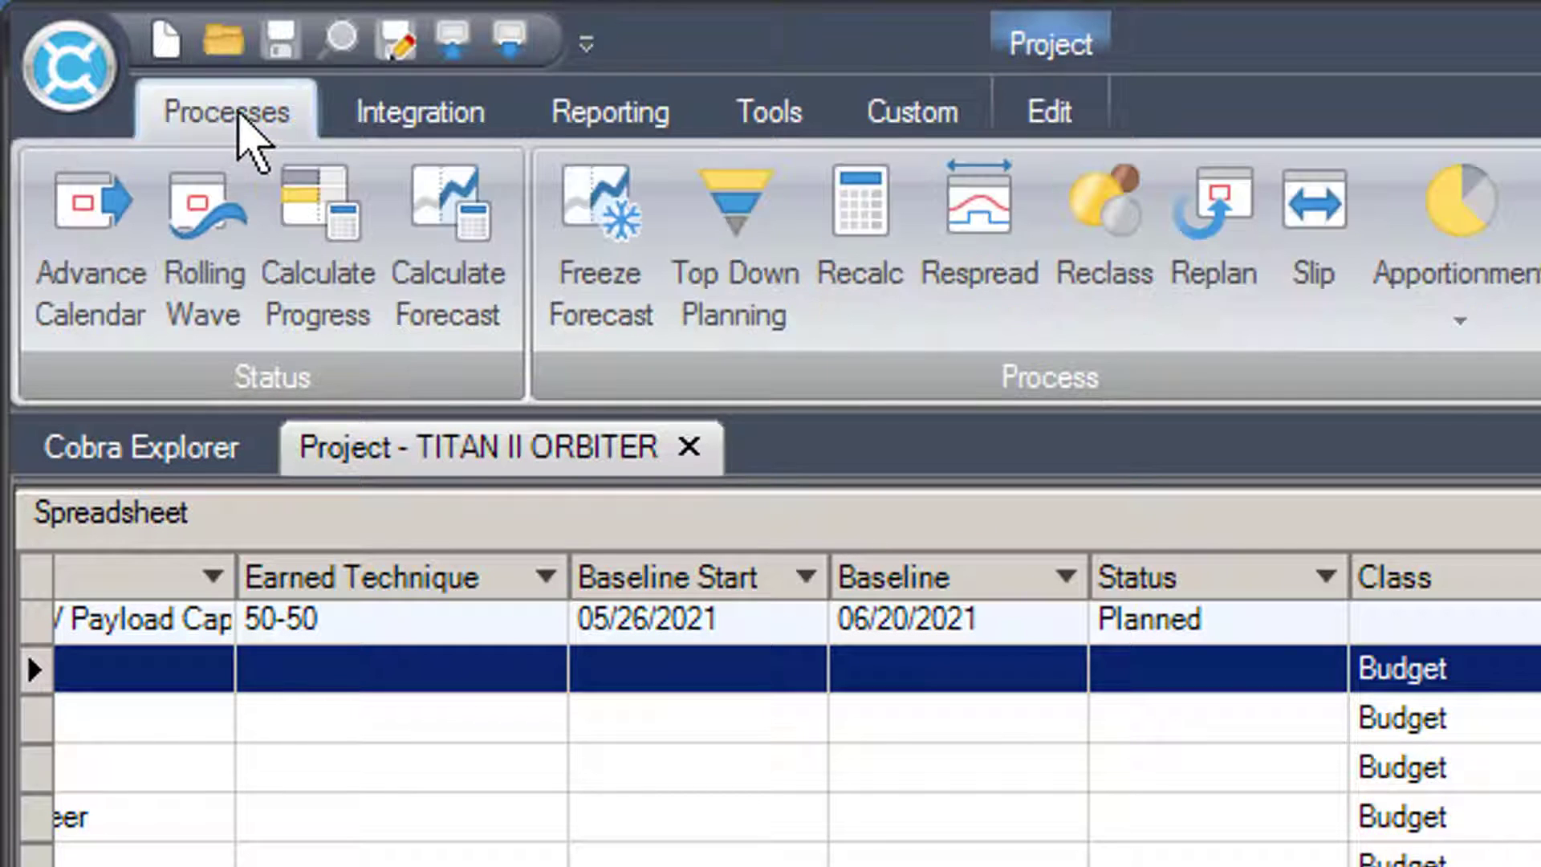
pyautogui.click(401, 116)
pyautogui.click(607, 112)
pyautogui.click(762, 116)
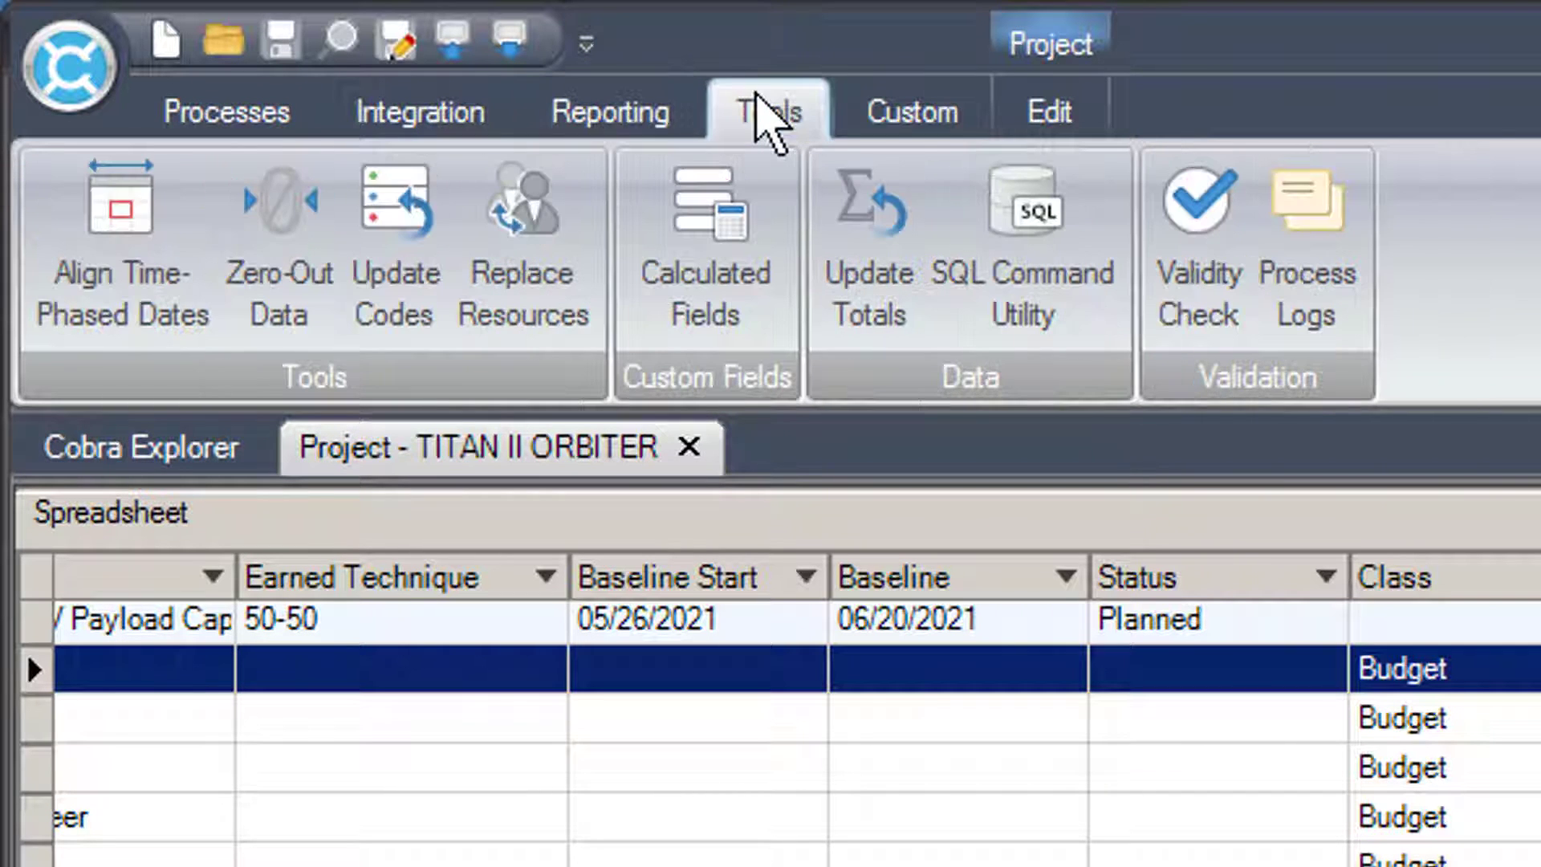
pyautogui.click(1063, 112)
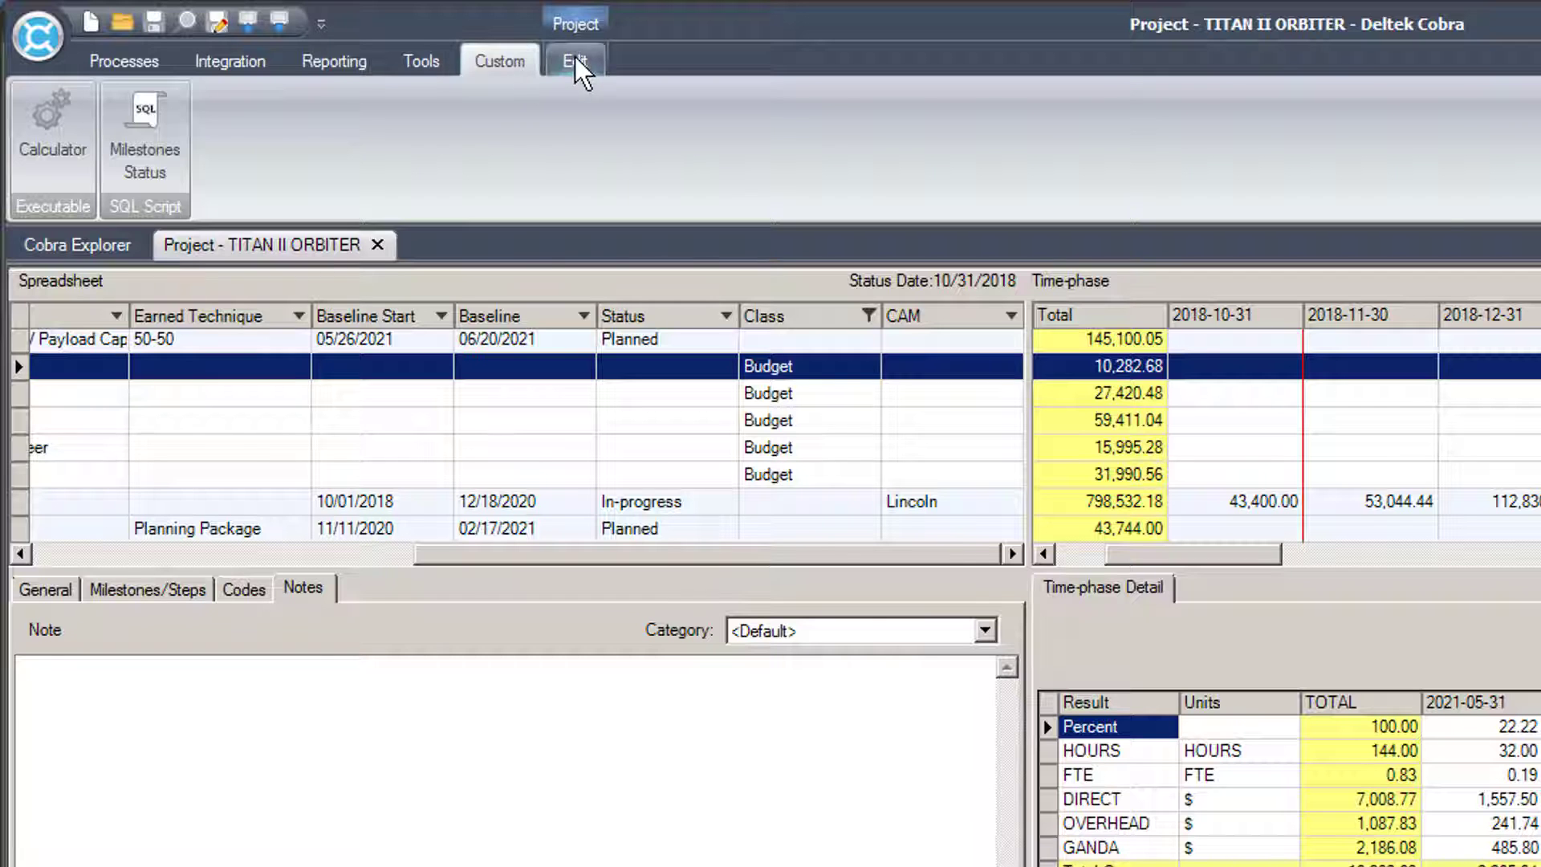
pyautogui.click(1053, 105)
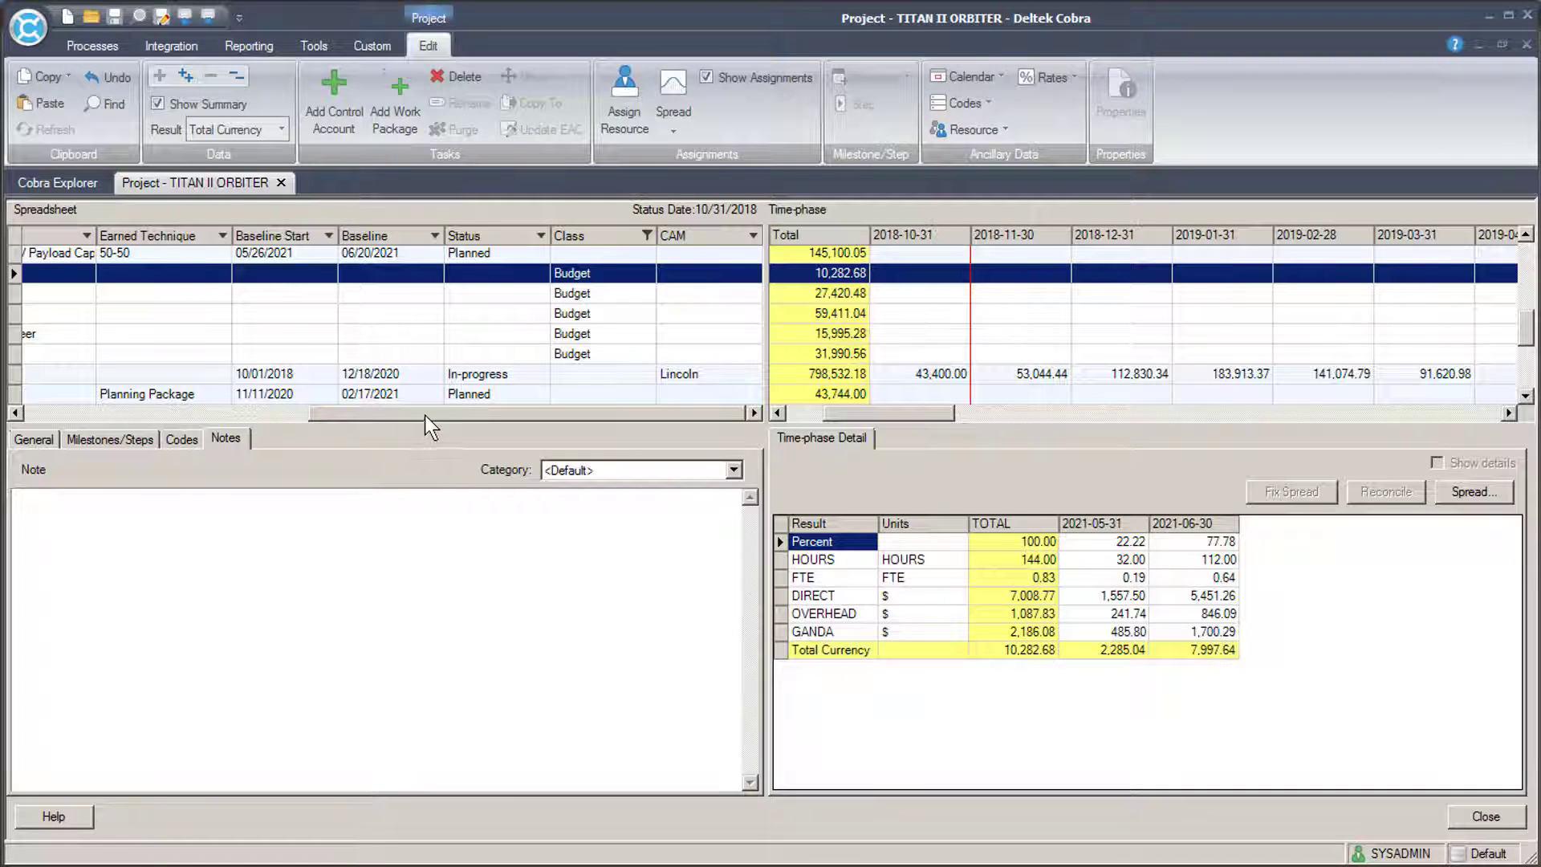
# Step: In the Integration Wizard, choose Open an existing configuration and browse the saved configurations
pyautogui.moveTo(426, 414); pyautogui.dragTo(122, 431)
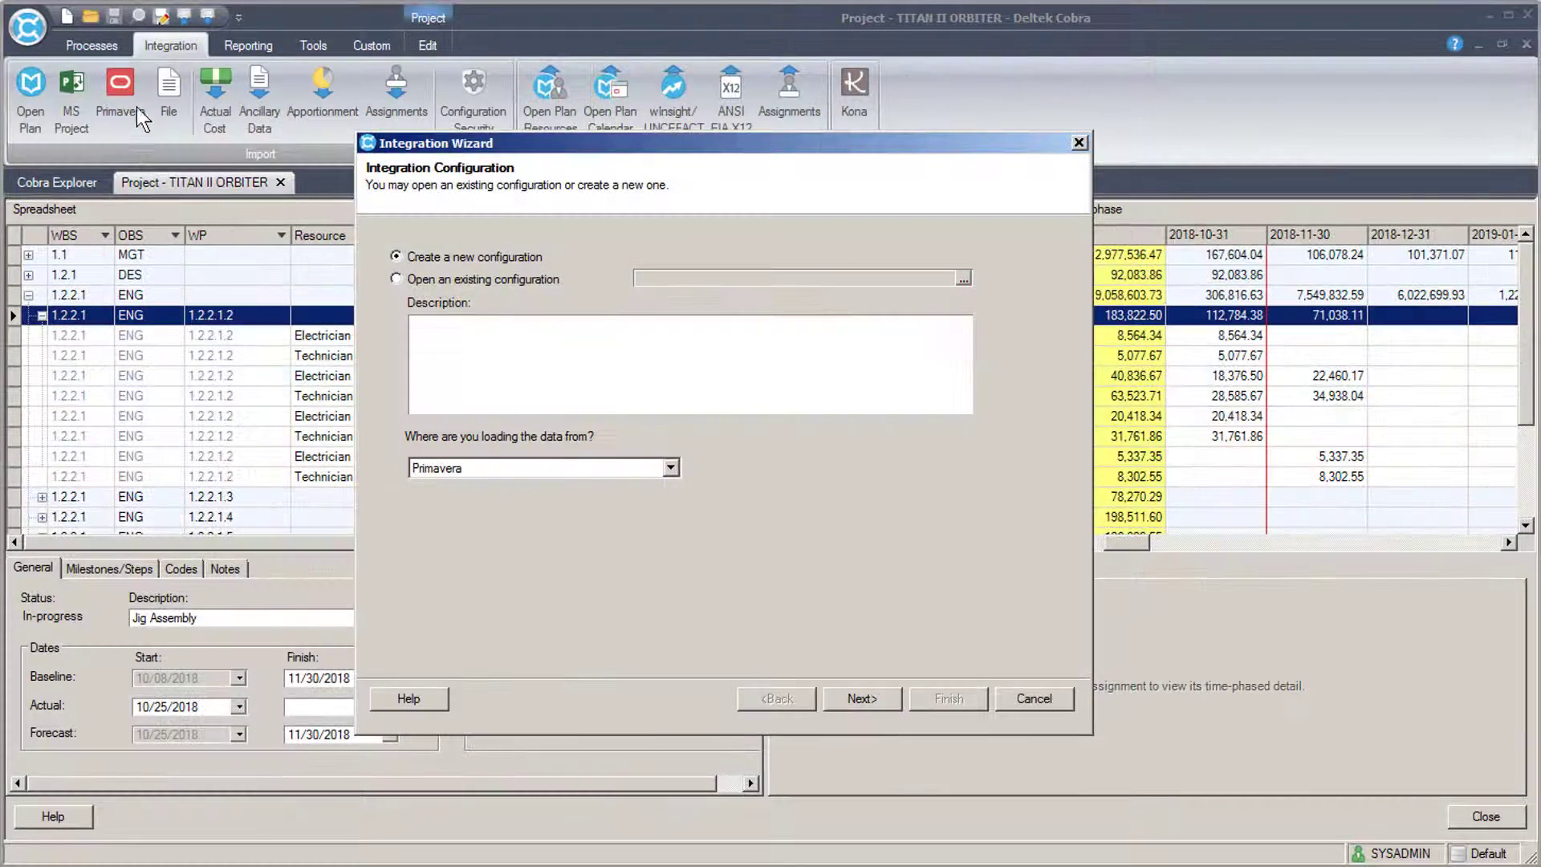
pyautogui.click(473, 281)
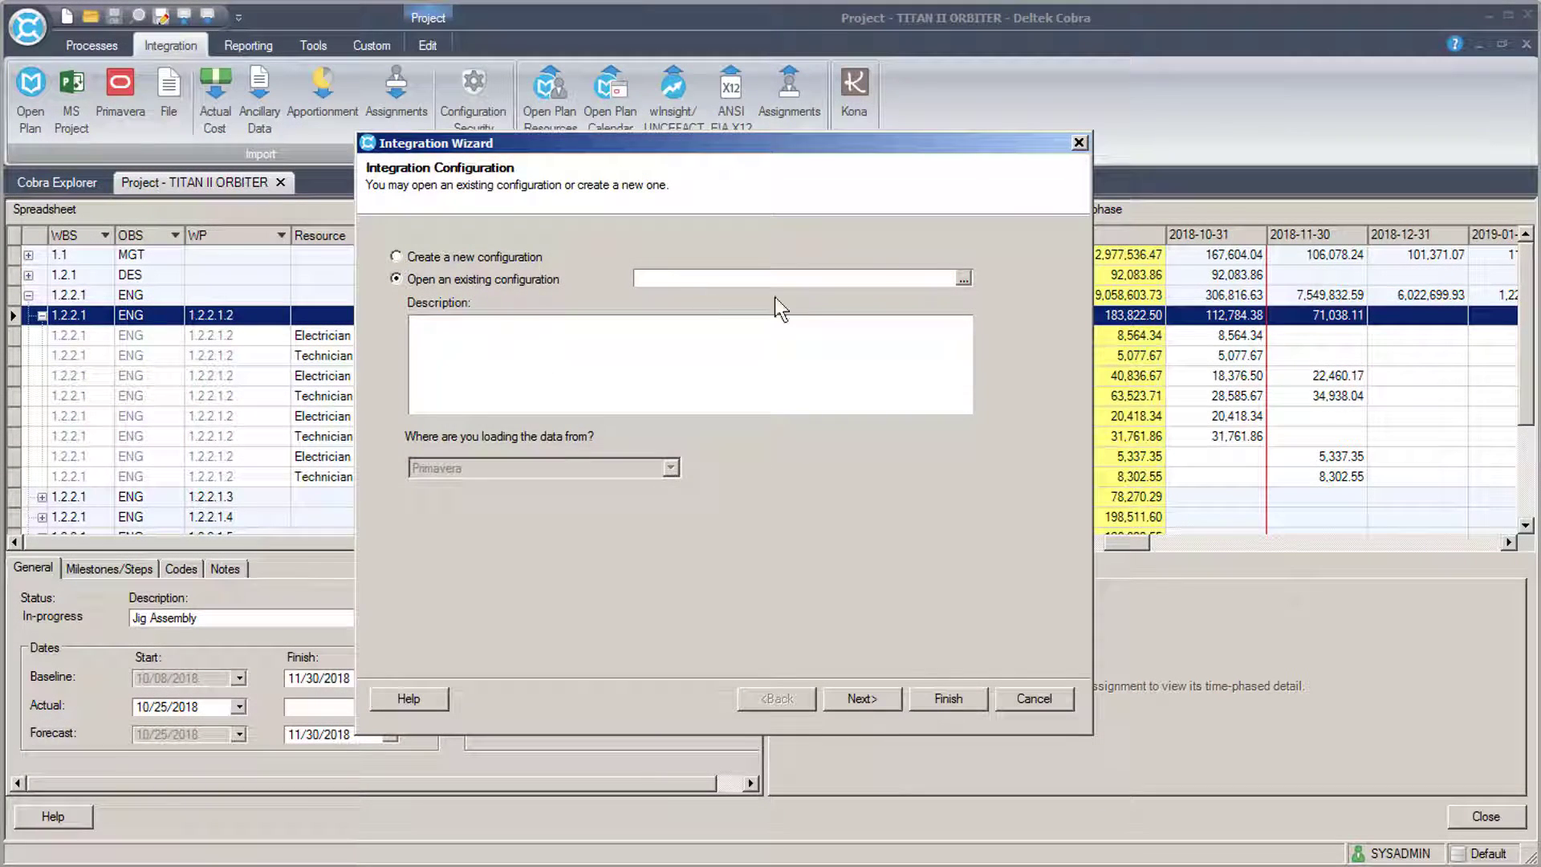
pyautogui.click(963, 278)
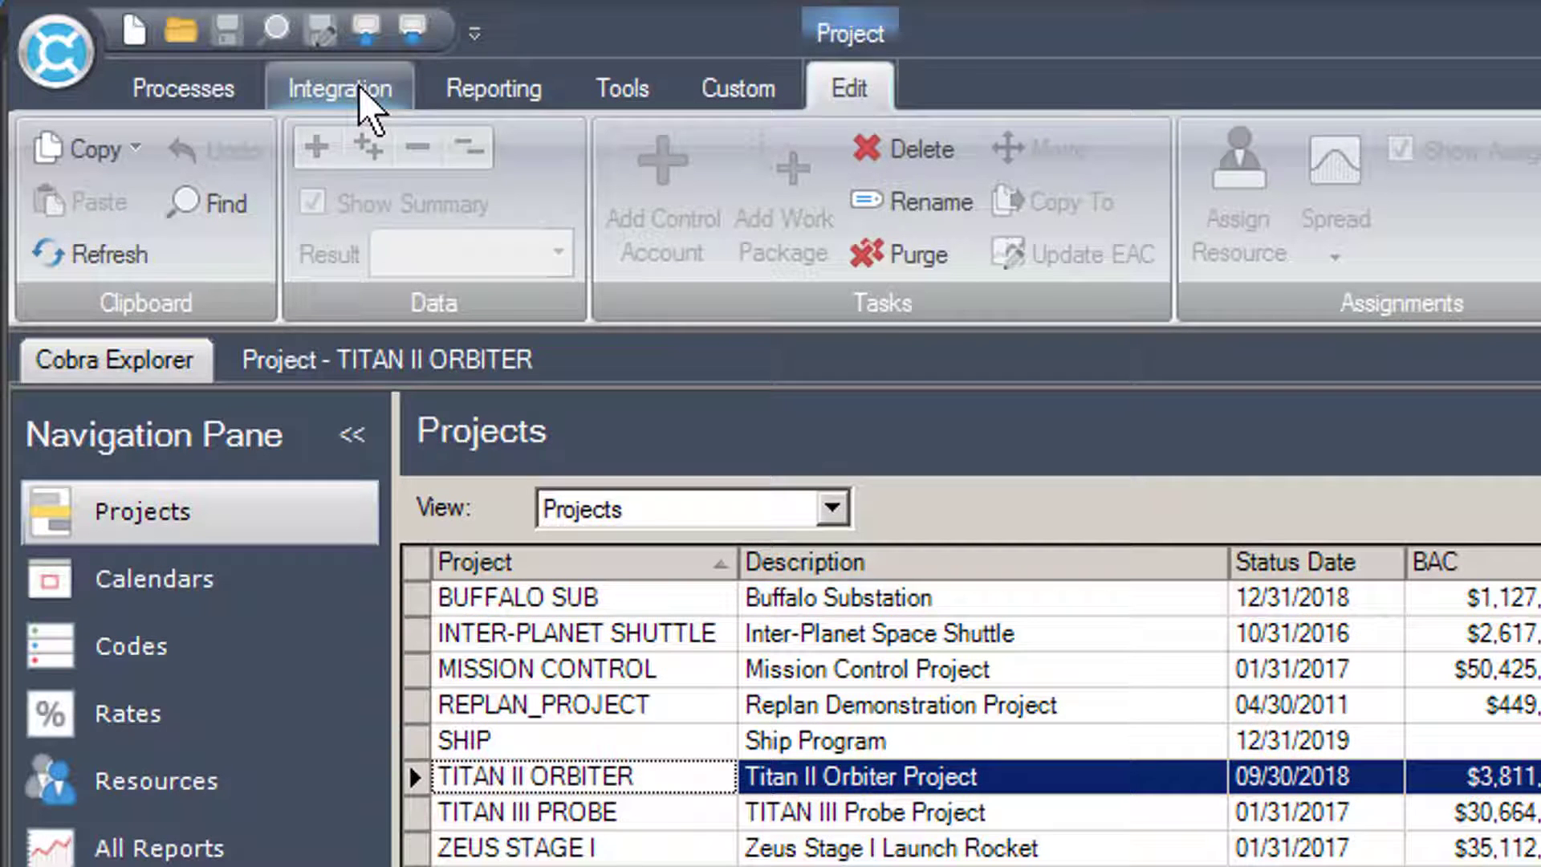
# Step: Start a Primavera schedule import from the Integration ribbon tab
pyautogui.click(365, 101)
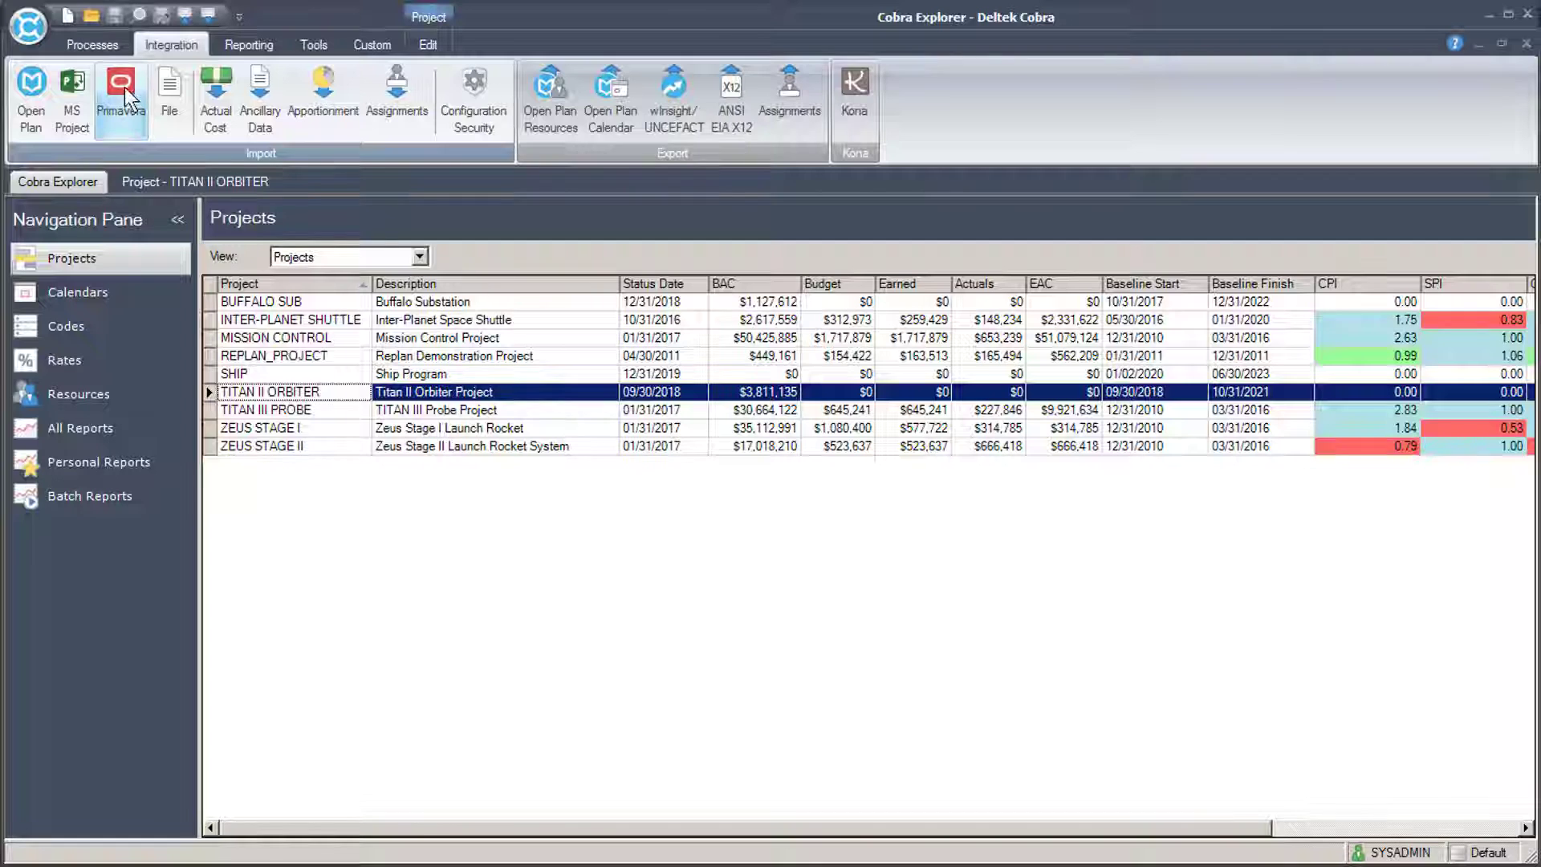
pyautogui.click(121, 82)
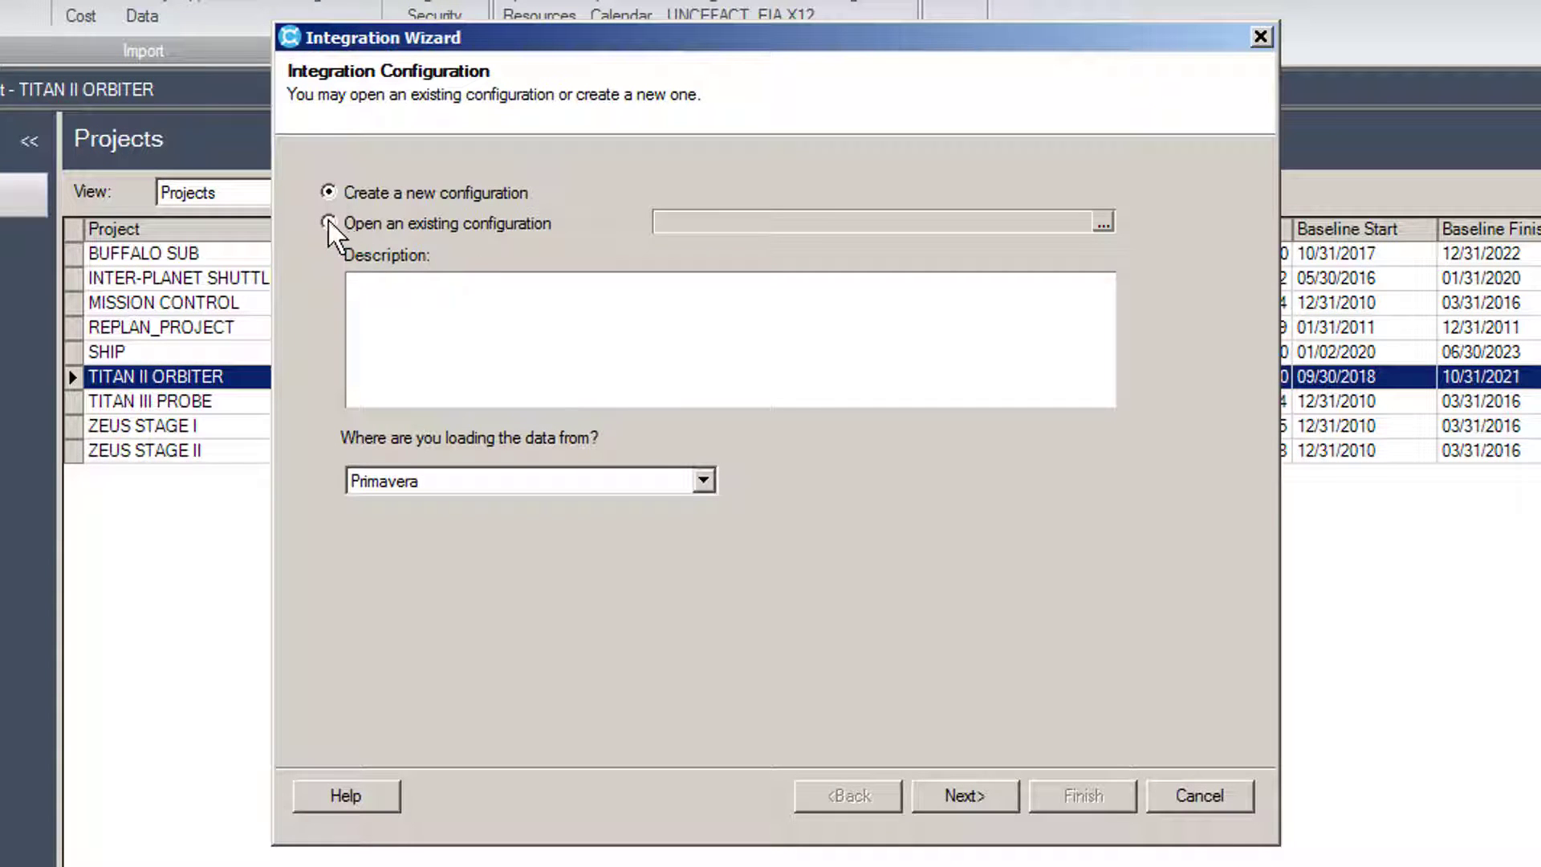
# Step: Reuse the saved LOAD P6 TITAN BASELINE integration configuration
pyautogui.click(330, 221)
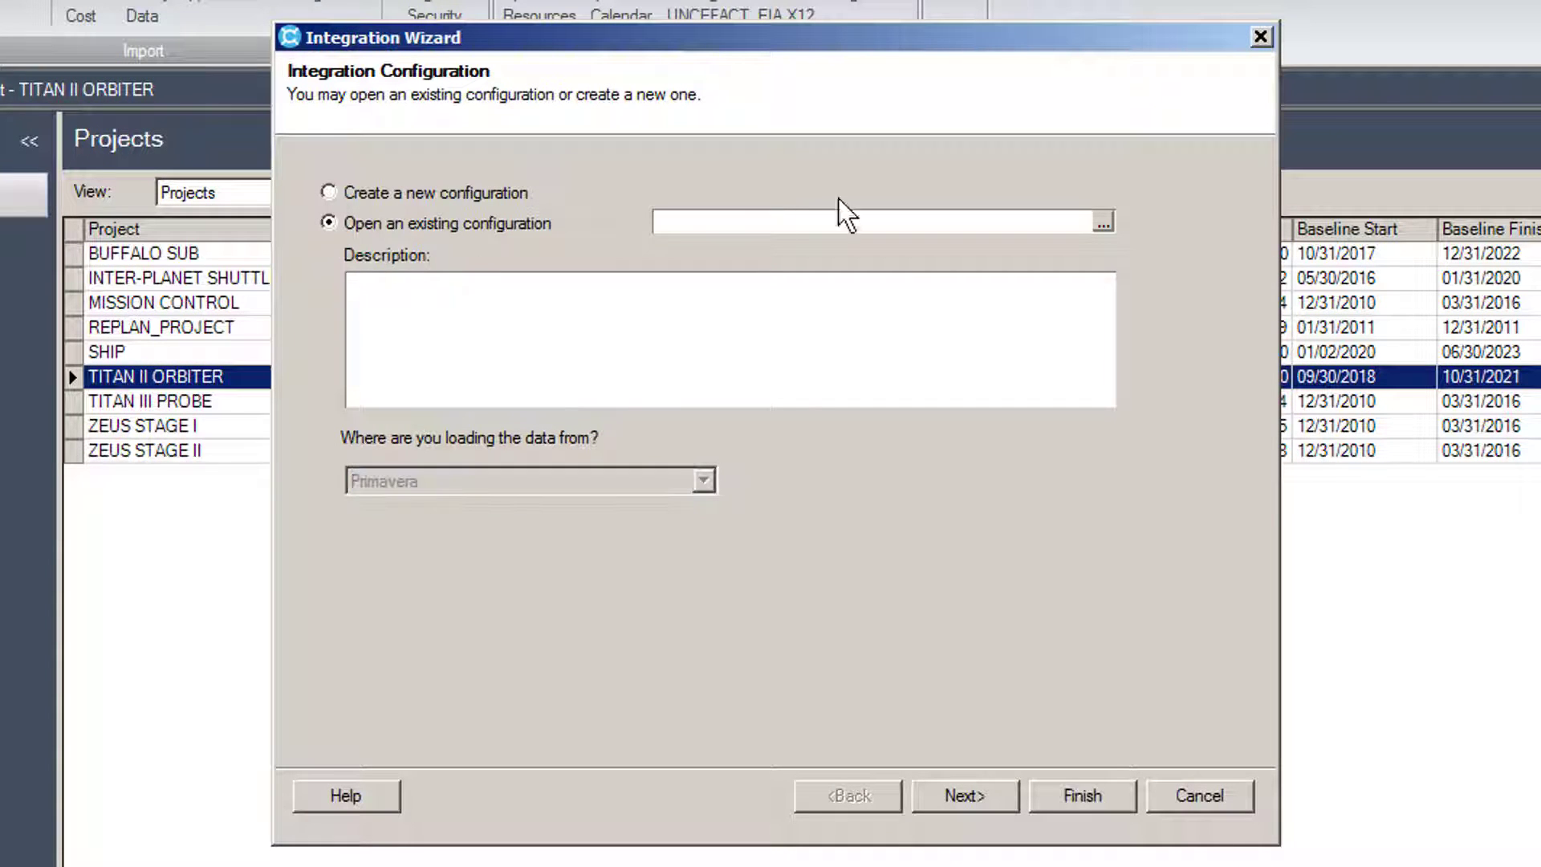
pyautogui.click(1102, 222)
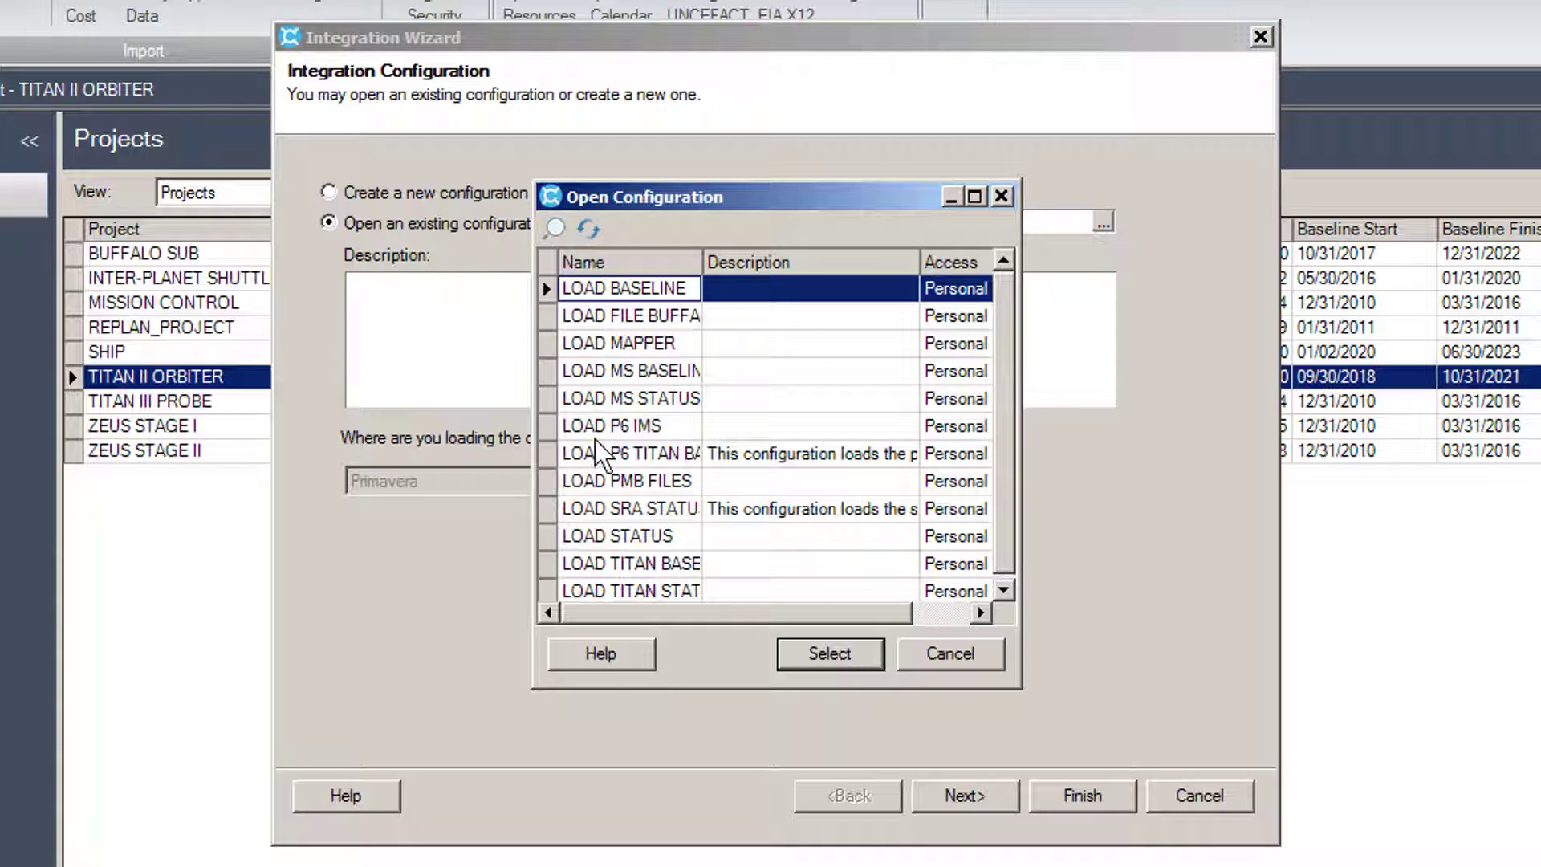
pyautogui.click(657, 455)
pyautogui.click(811, 652)
pyautogui.click(967, 797)
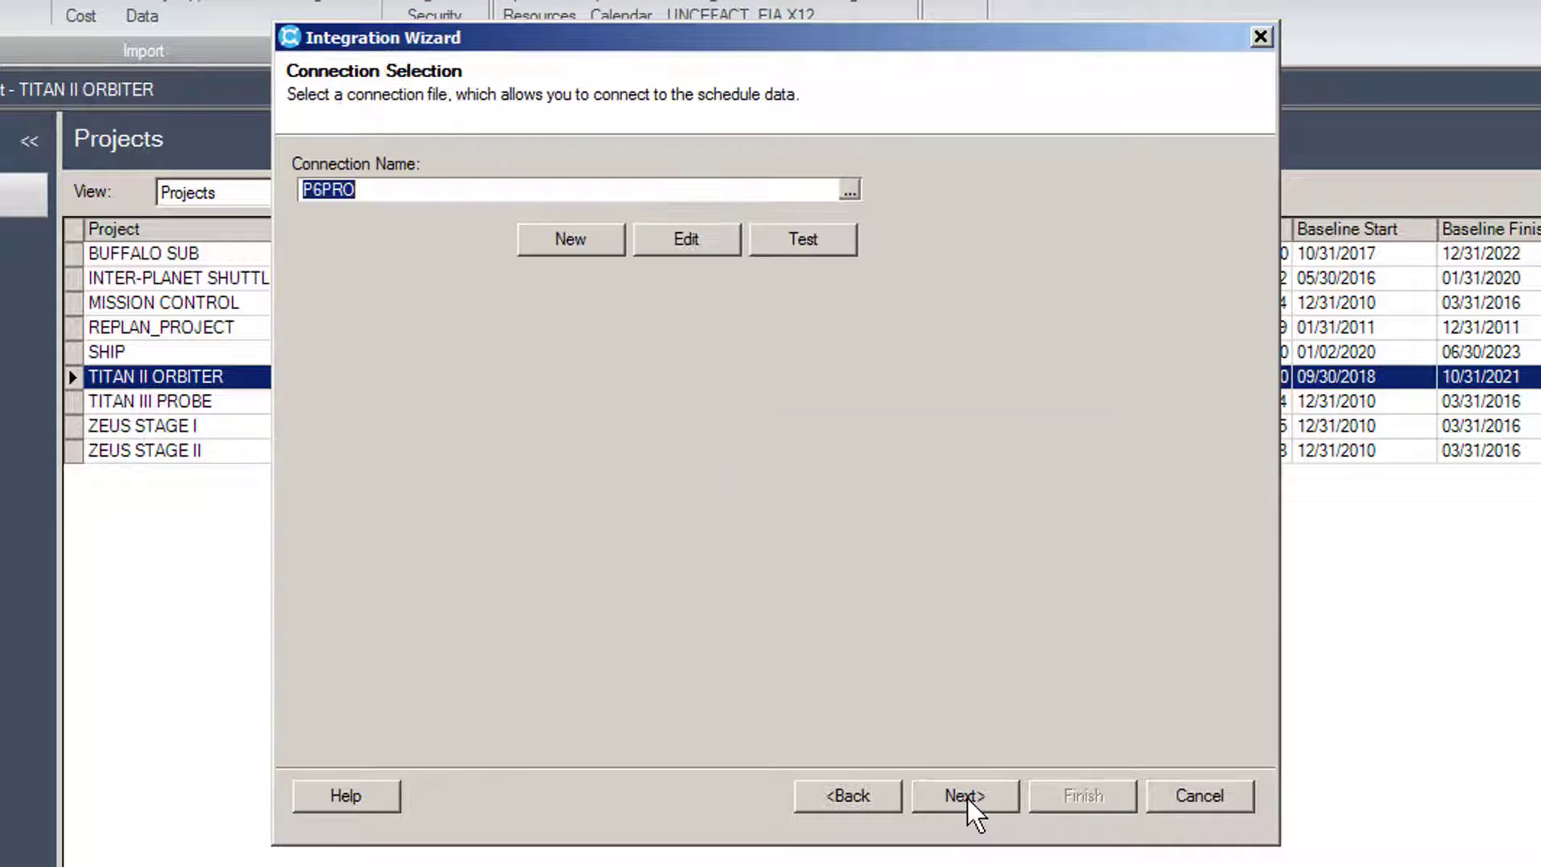
# Step: Review the P6PRO connection settings without changes and continue to Action Selection
pyautogui.click(687, 241)
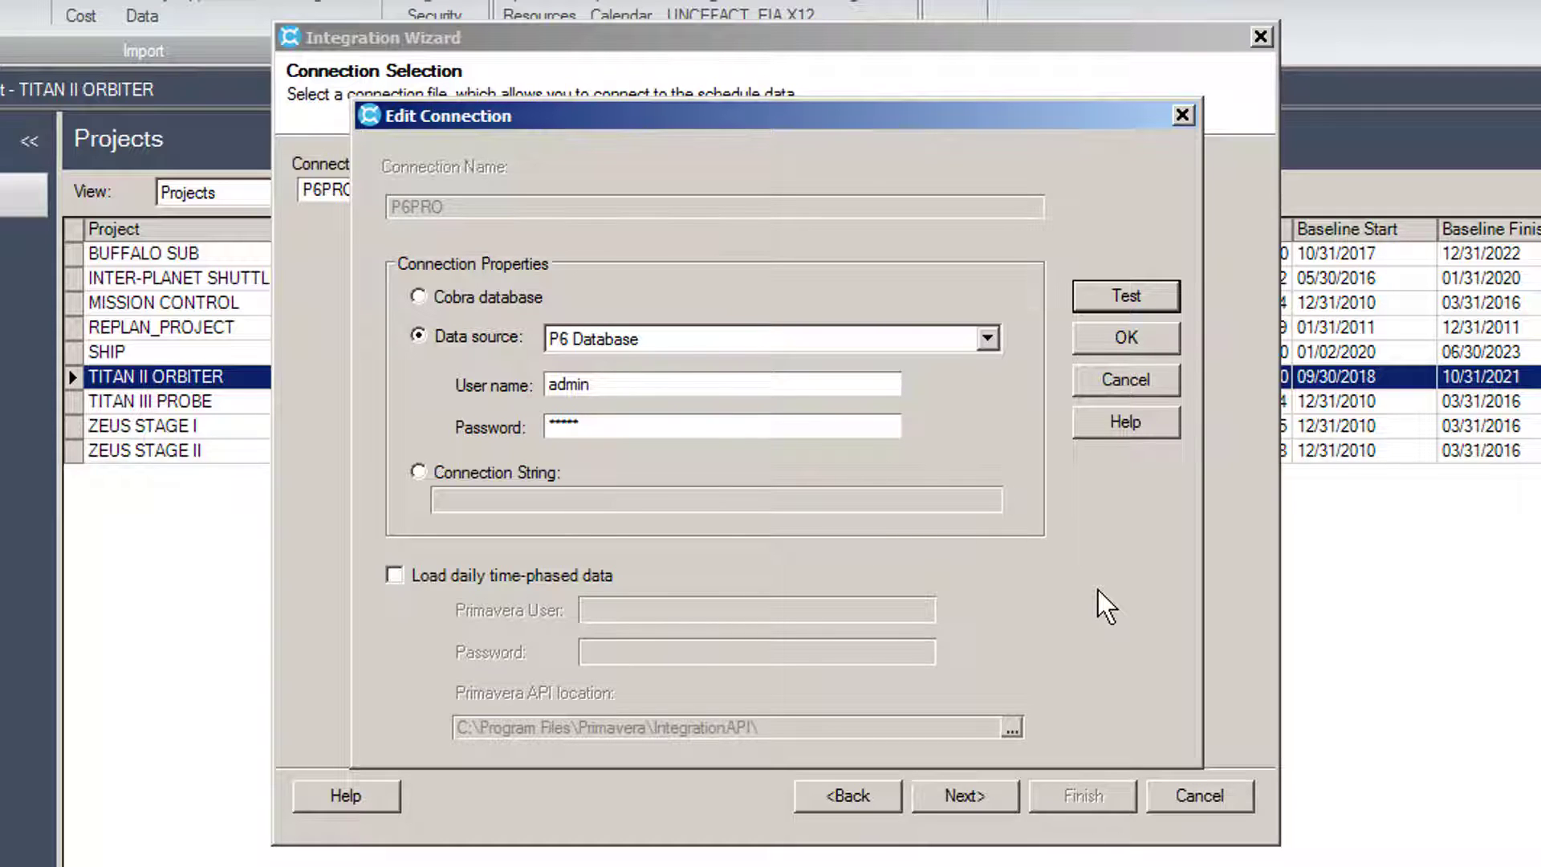
pyautogui.click(1139, 386)
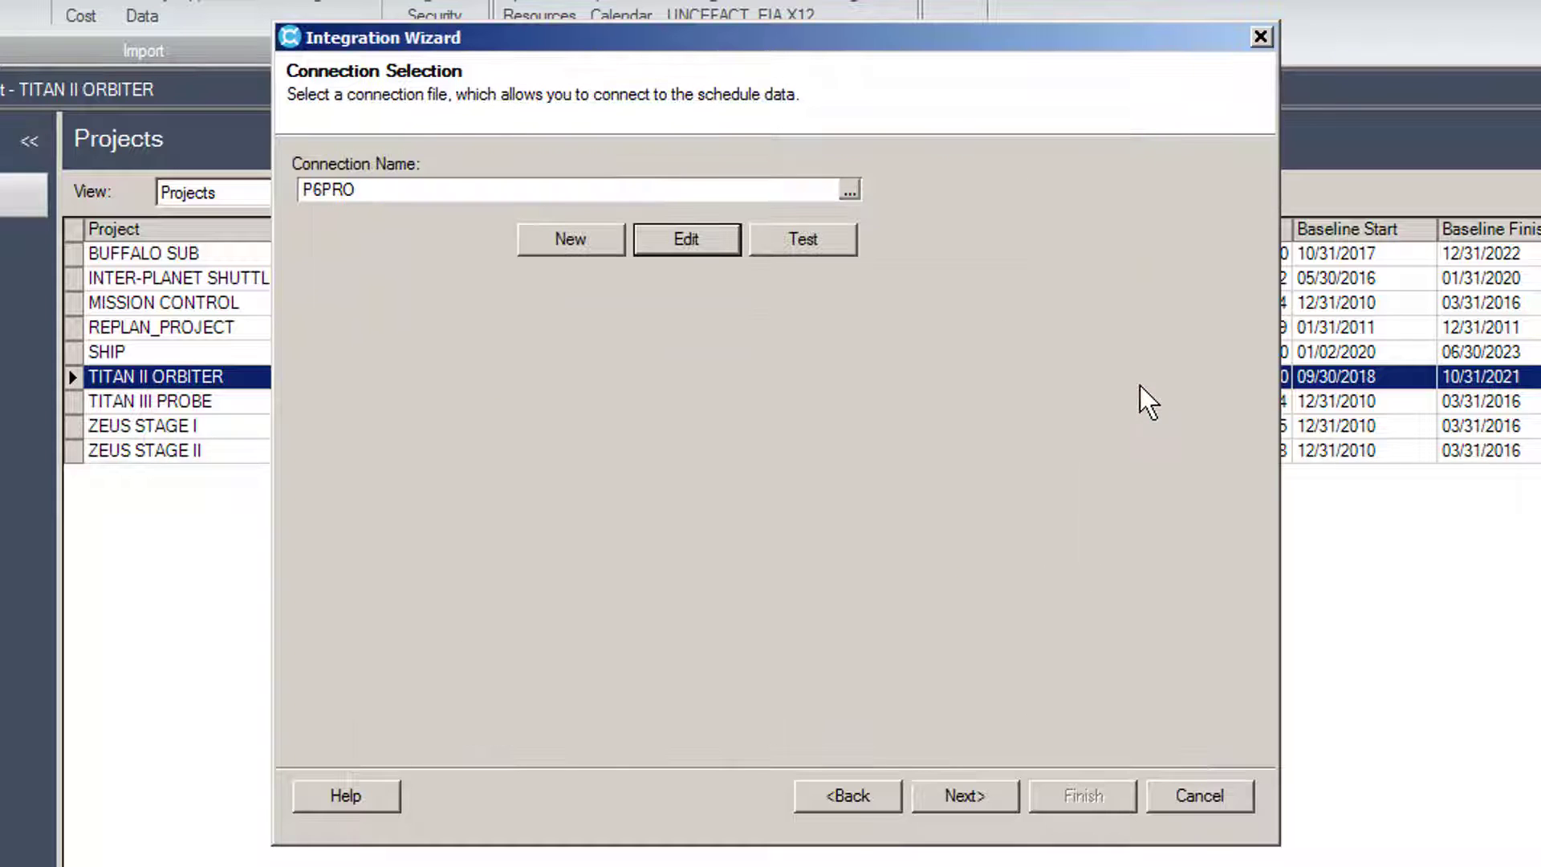
pyautogui.click(980, 791)
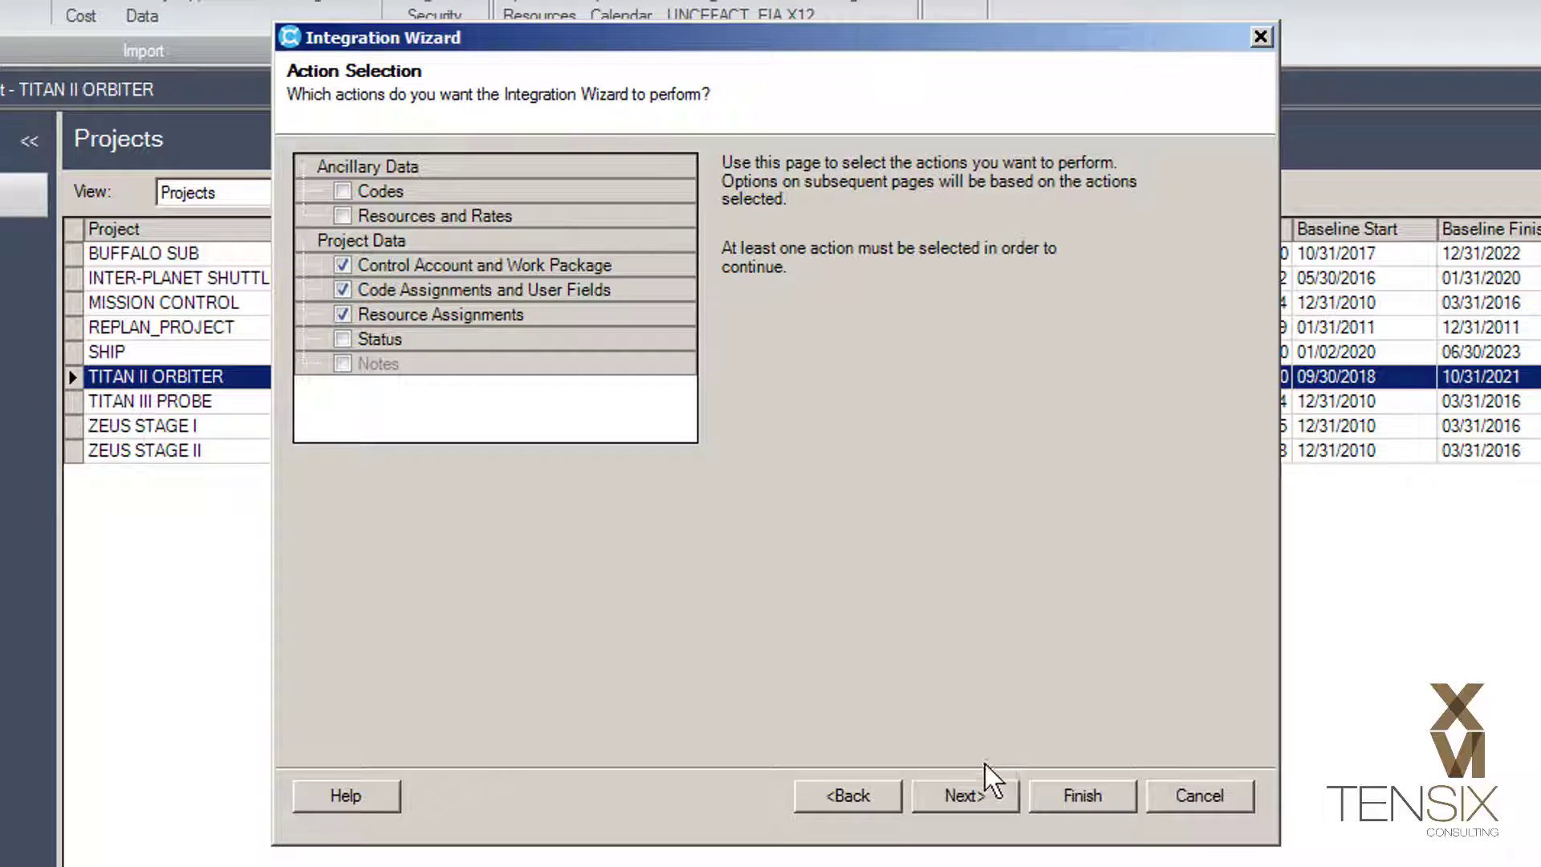
# Step: Pair schedule Titan II Orbiter IMS with Cobra project TITAN II ORBITER
pyautogui.click(966, 796)
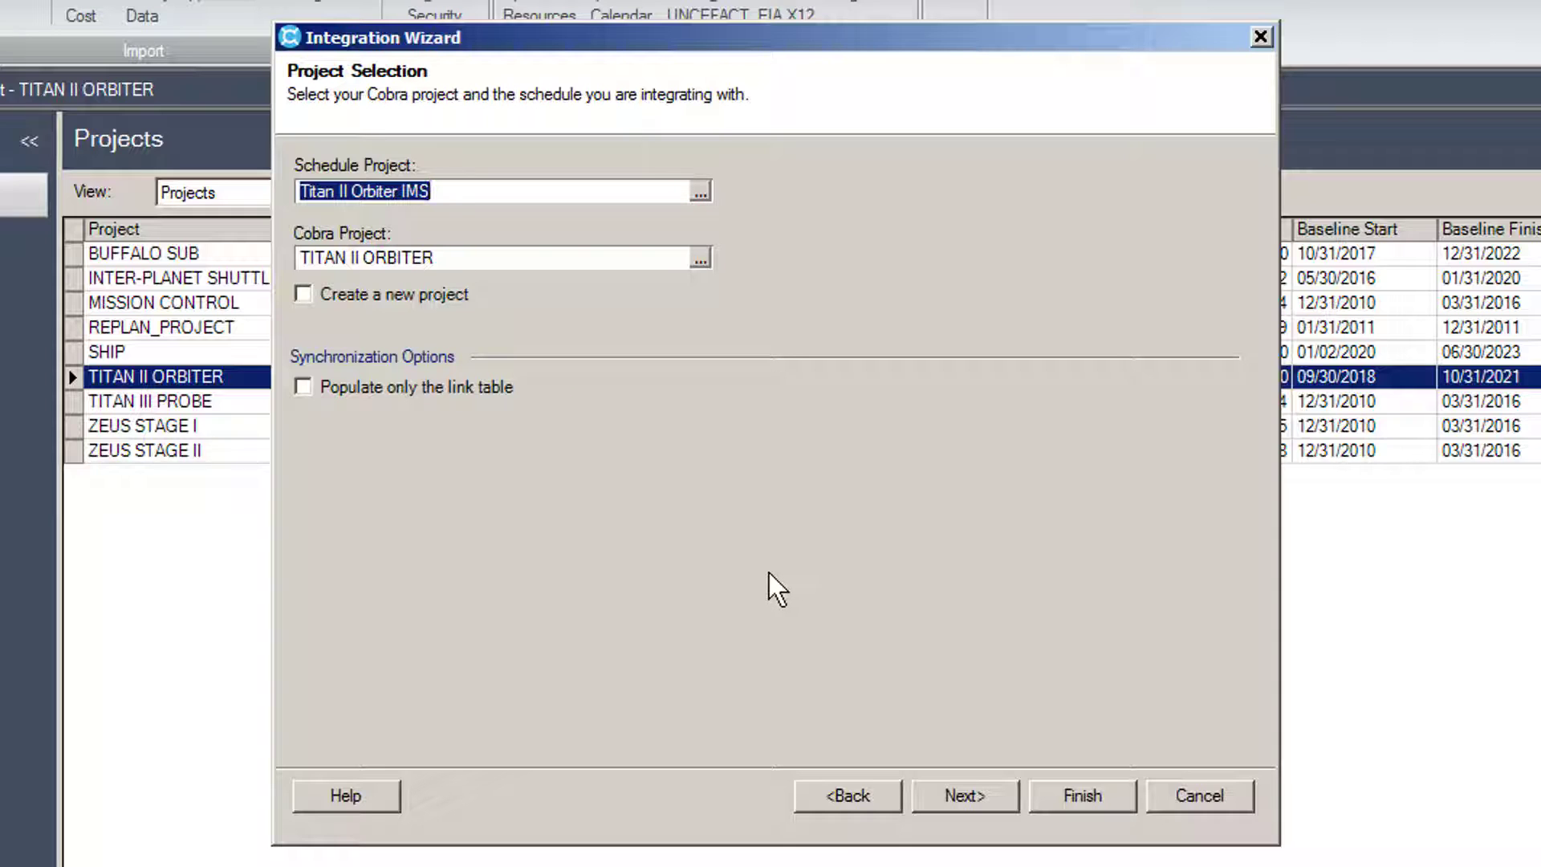
pyautogui.click(965, 797)
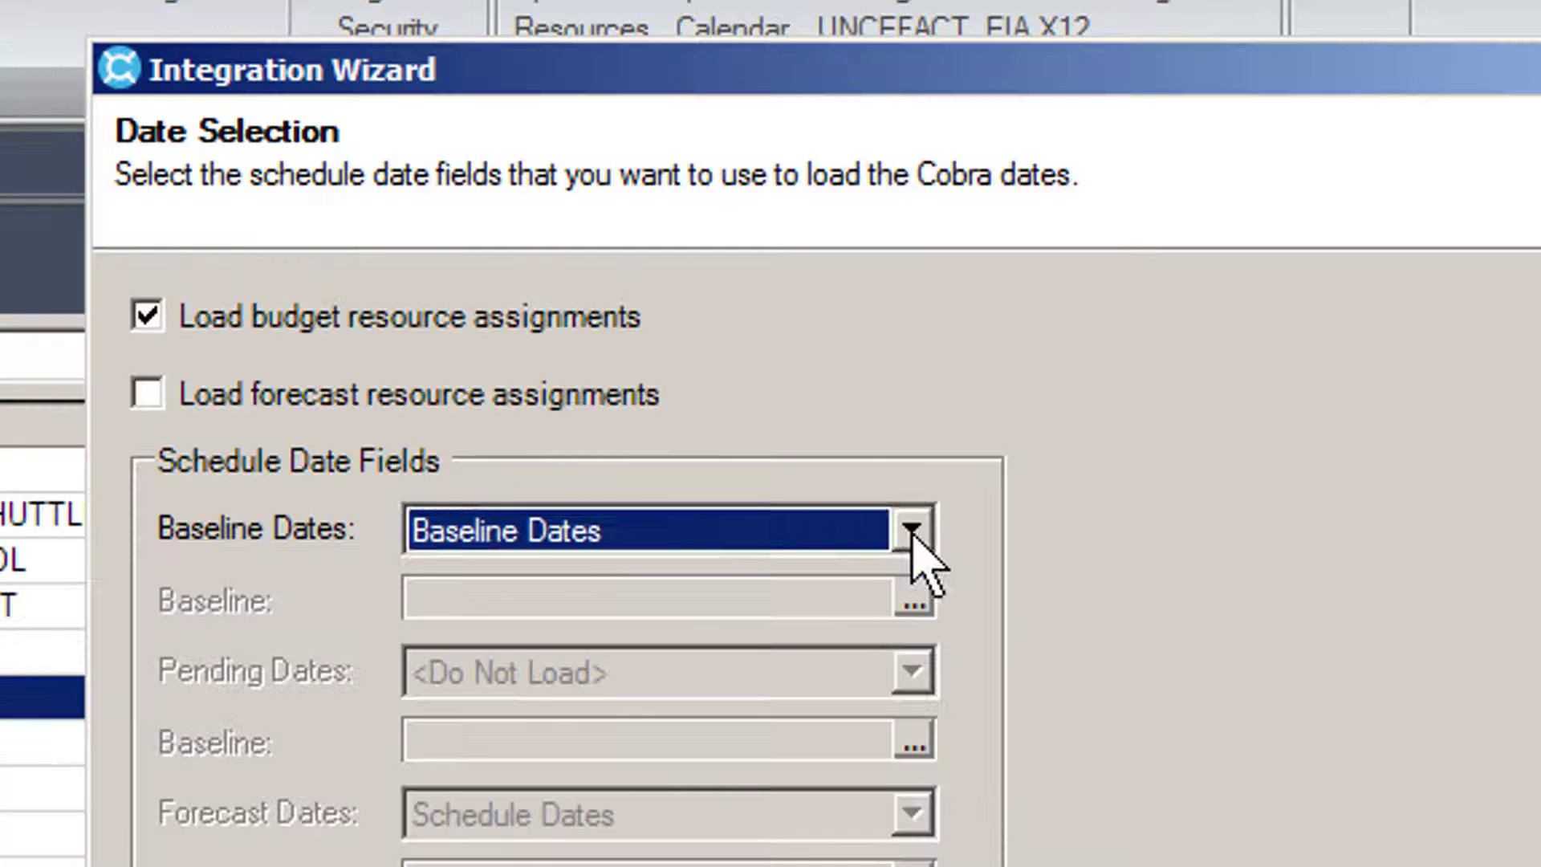
# Step: Keep Baseline Dates as the source for budget resource assignments
pyautogui.click(718, 286)
pyautogui.click(718, 287)
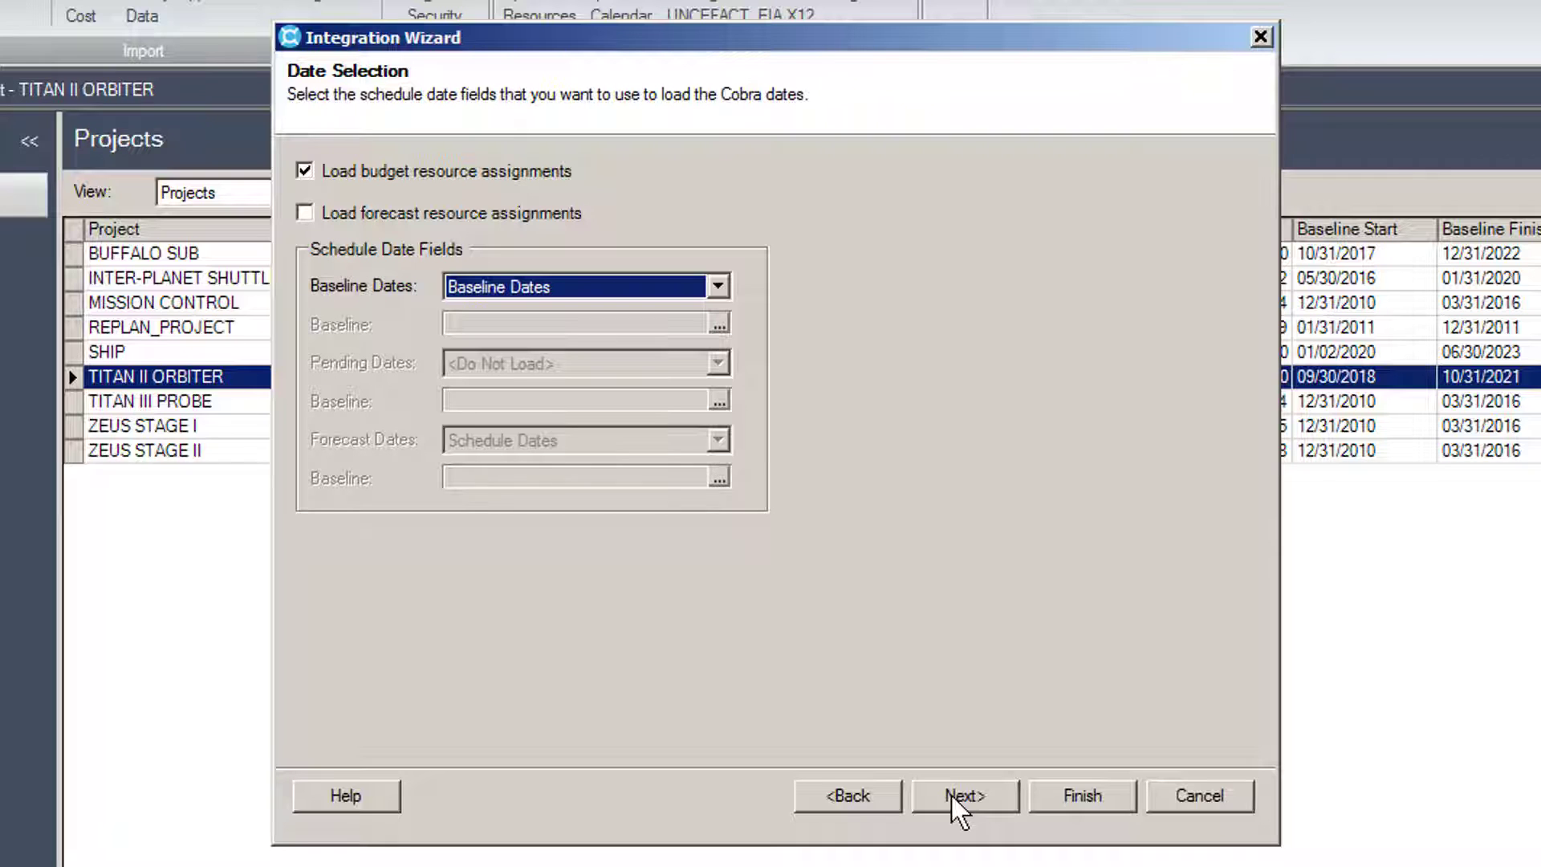
pyautogui.click(951, 796)
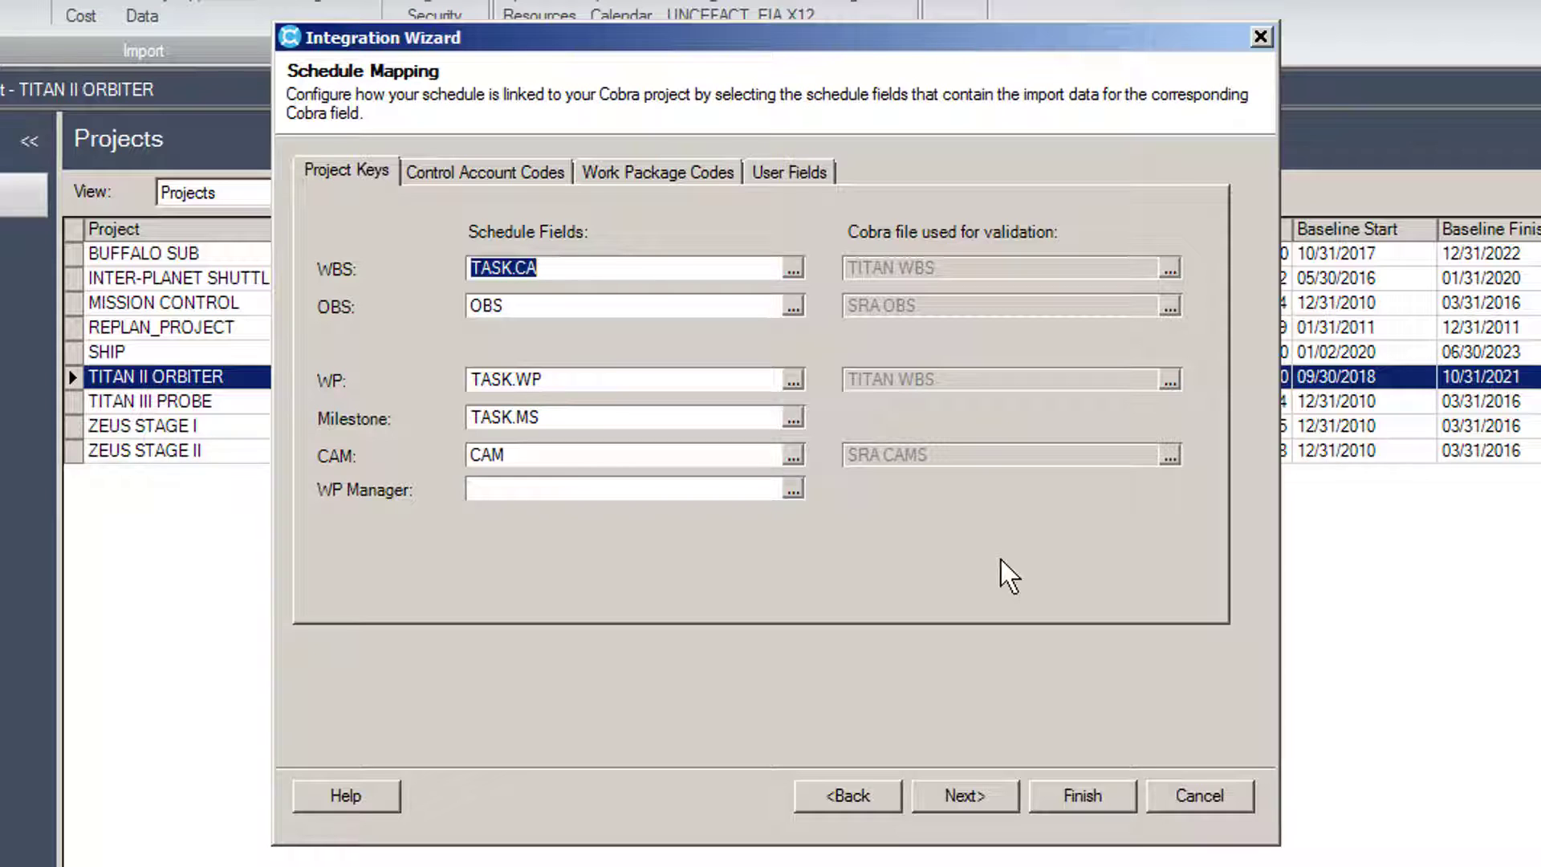
# Step: Review the Project Keys, Control Account Codes, Work Package Codes and User Fields mappings unchanged
pyautogui.click(794, 418)
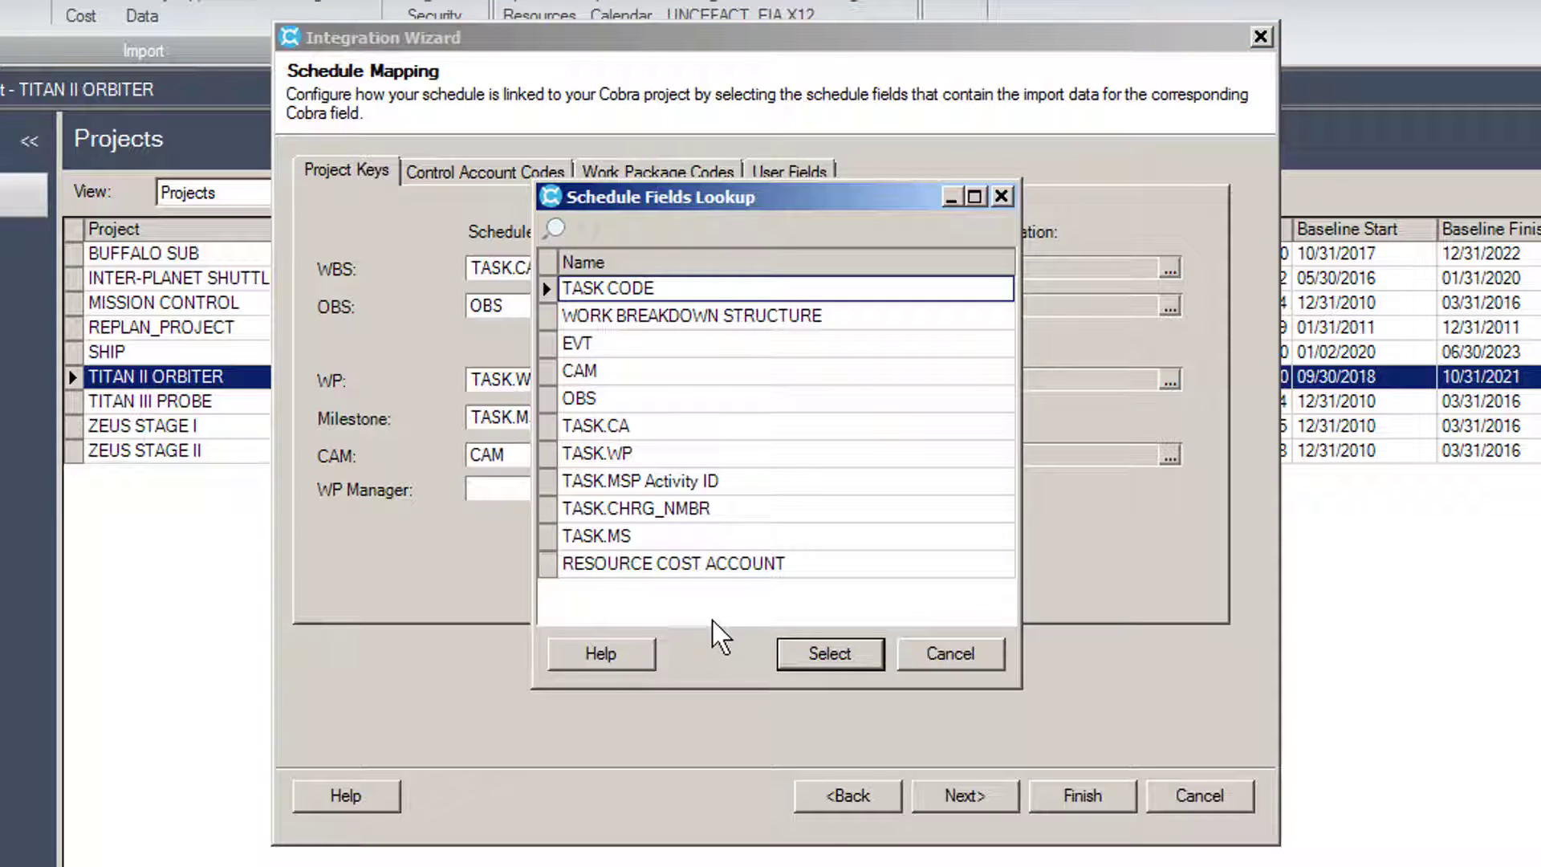
pyautogui.click(967, 662)
pyautogui.click(485, 169)
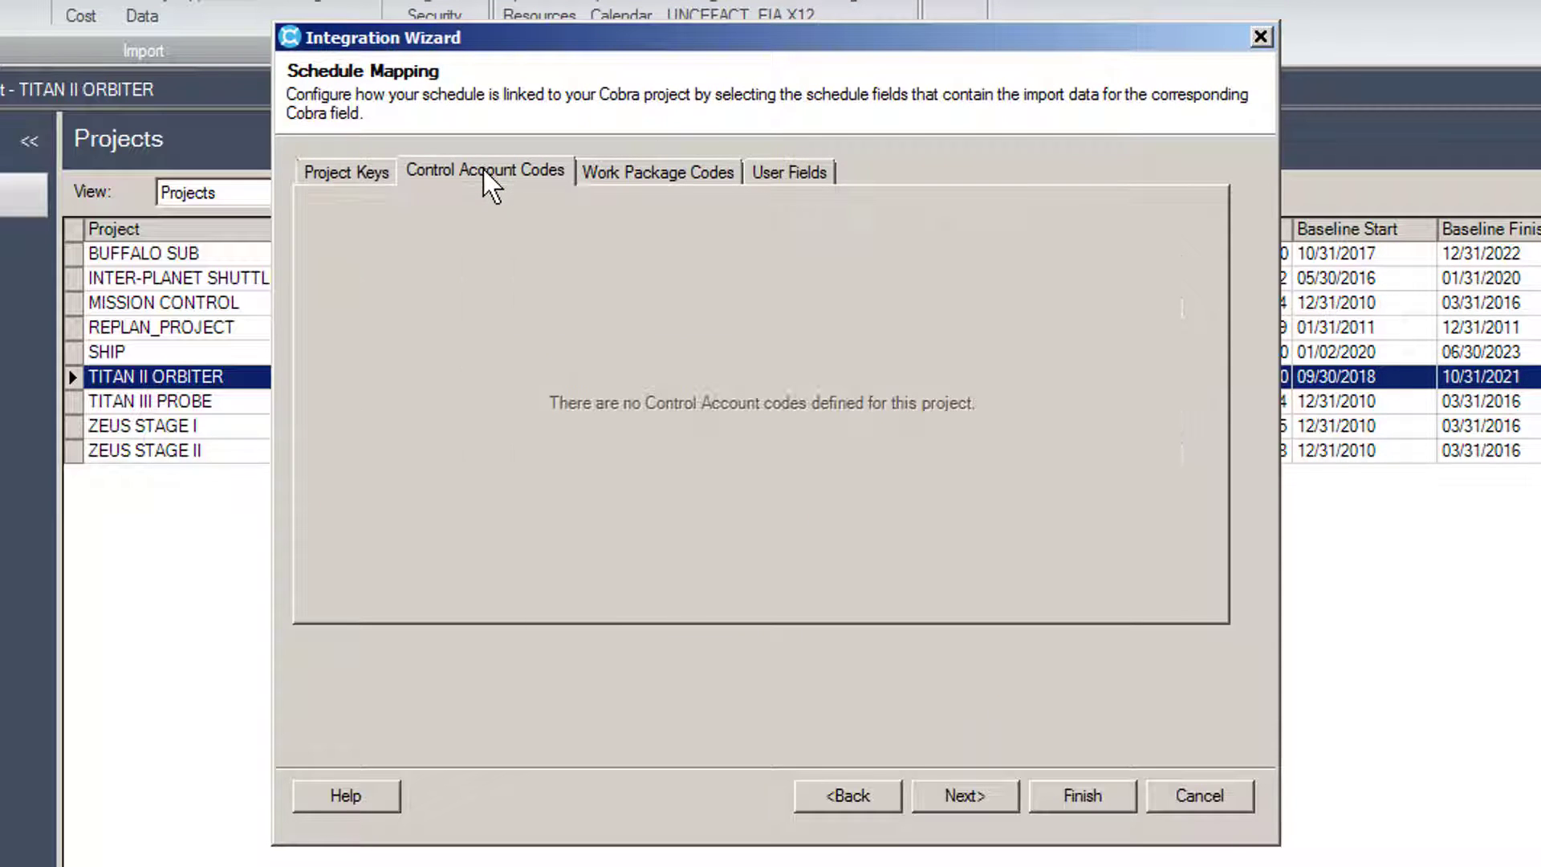
pyautogui.click(625, 174)
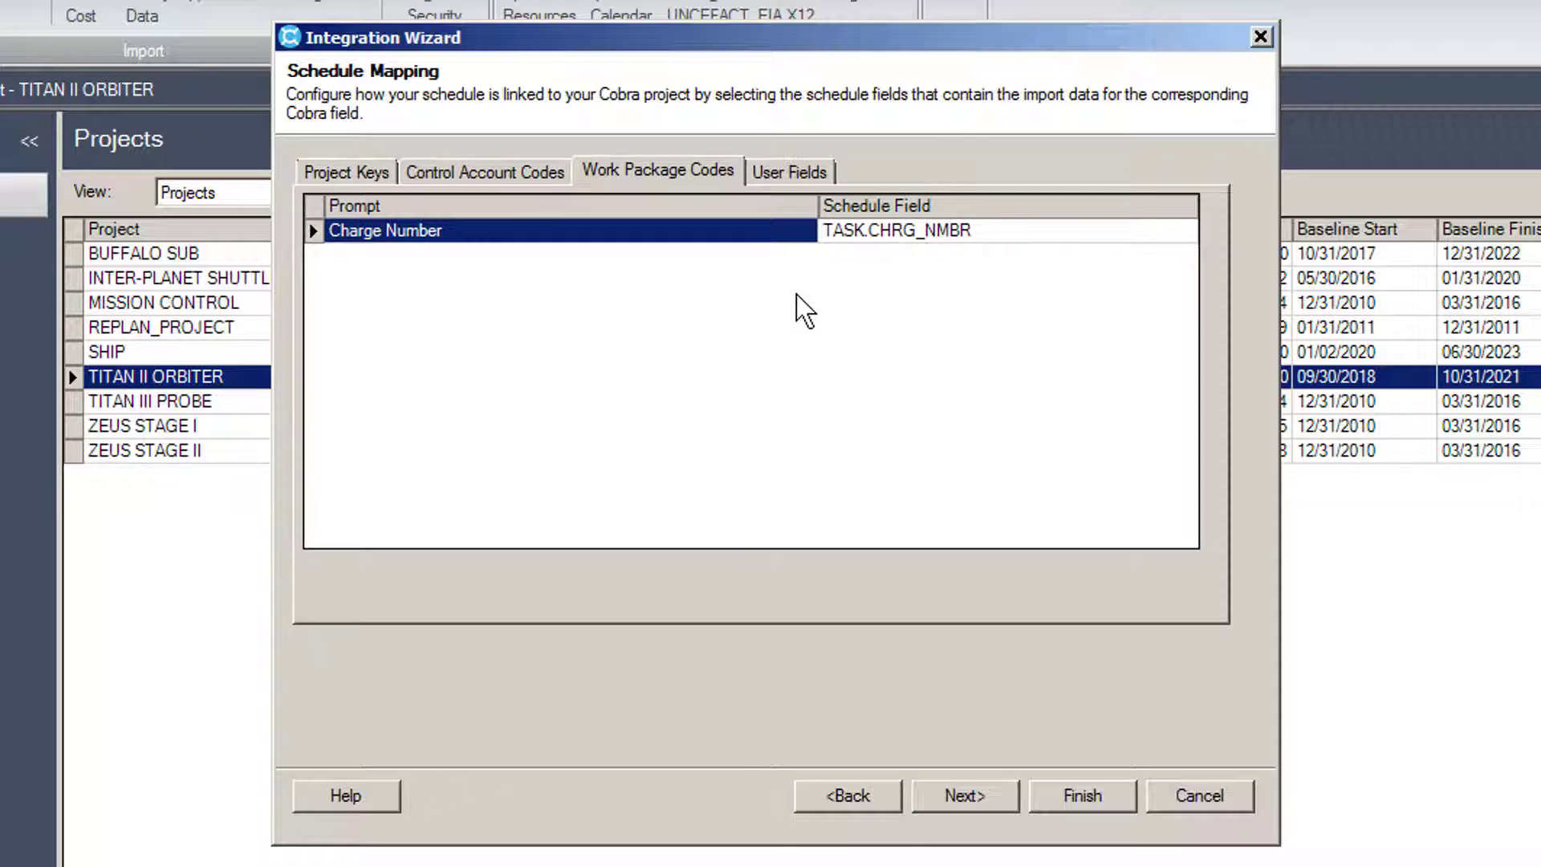
pyautogui.click(792, 172)
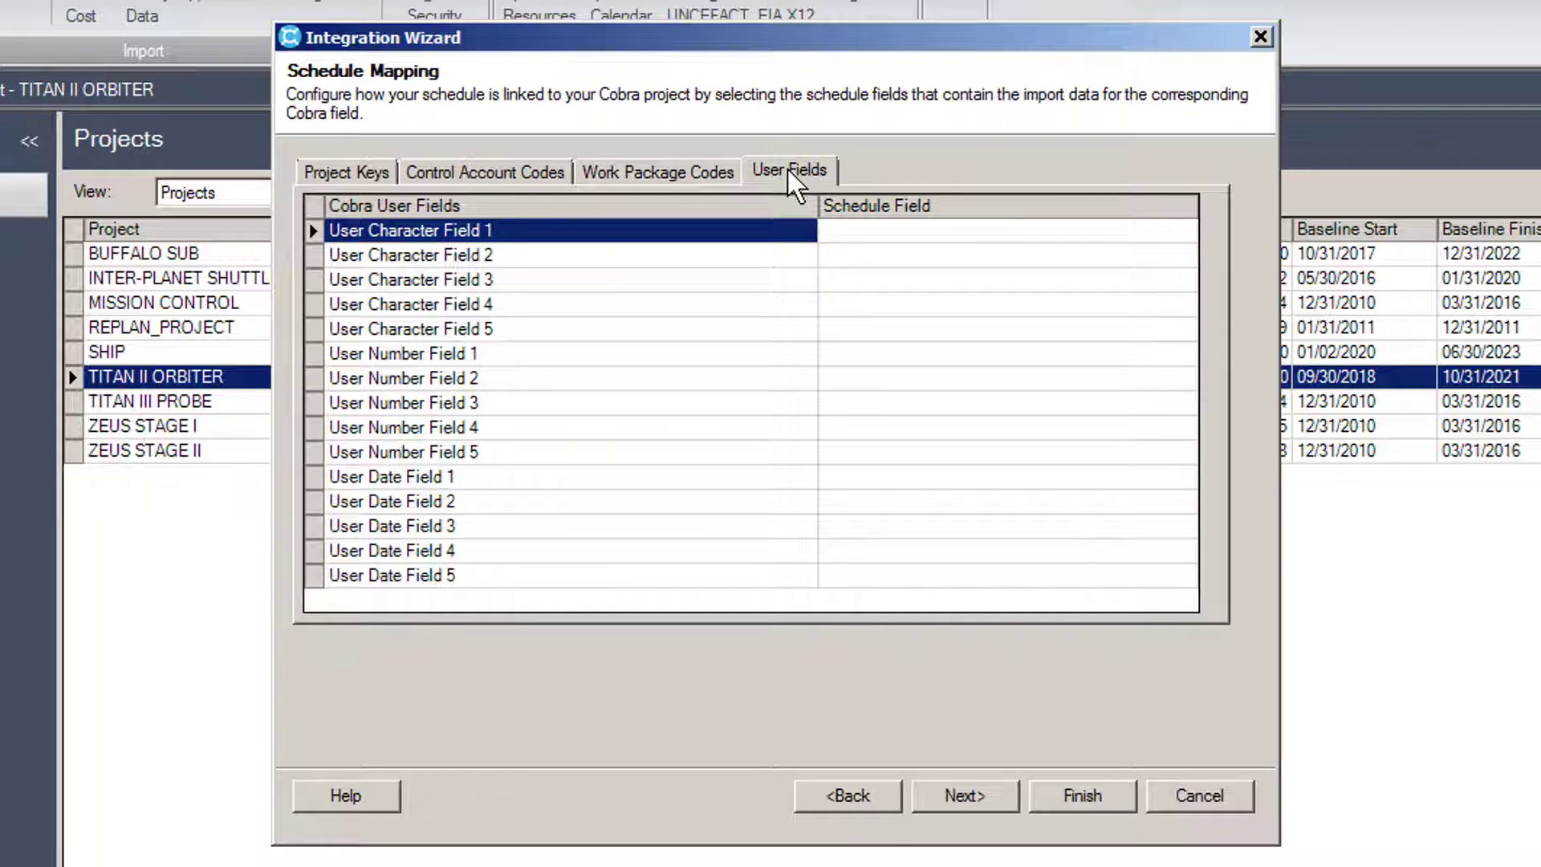
pyautogui.click(345, 171)
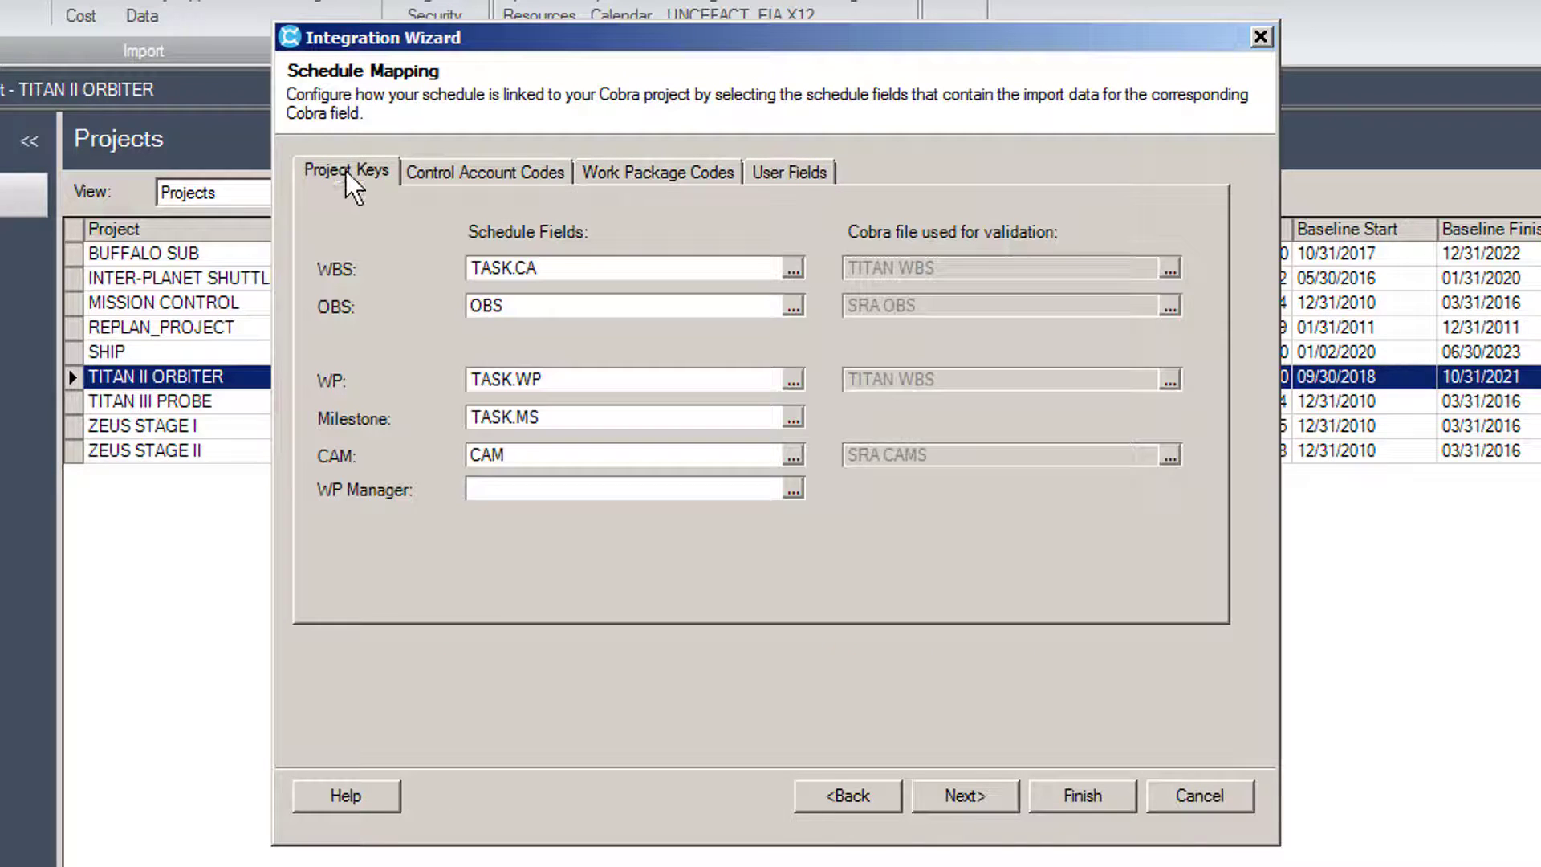
pyautogui.click(962, 796)
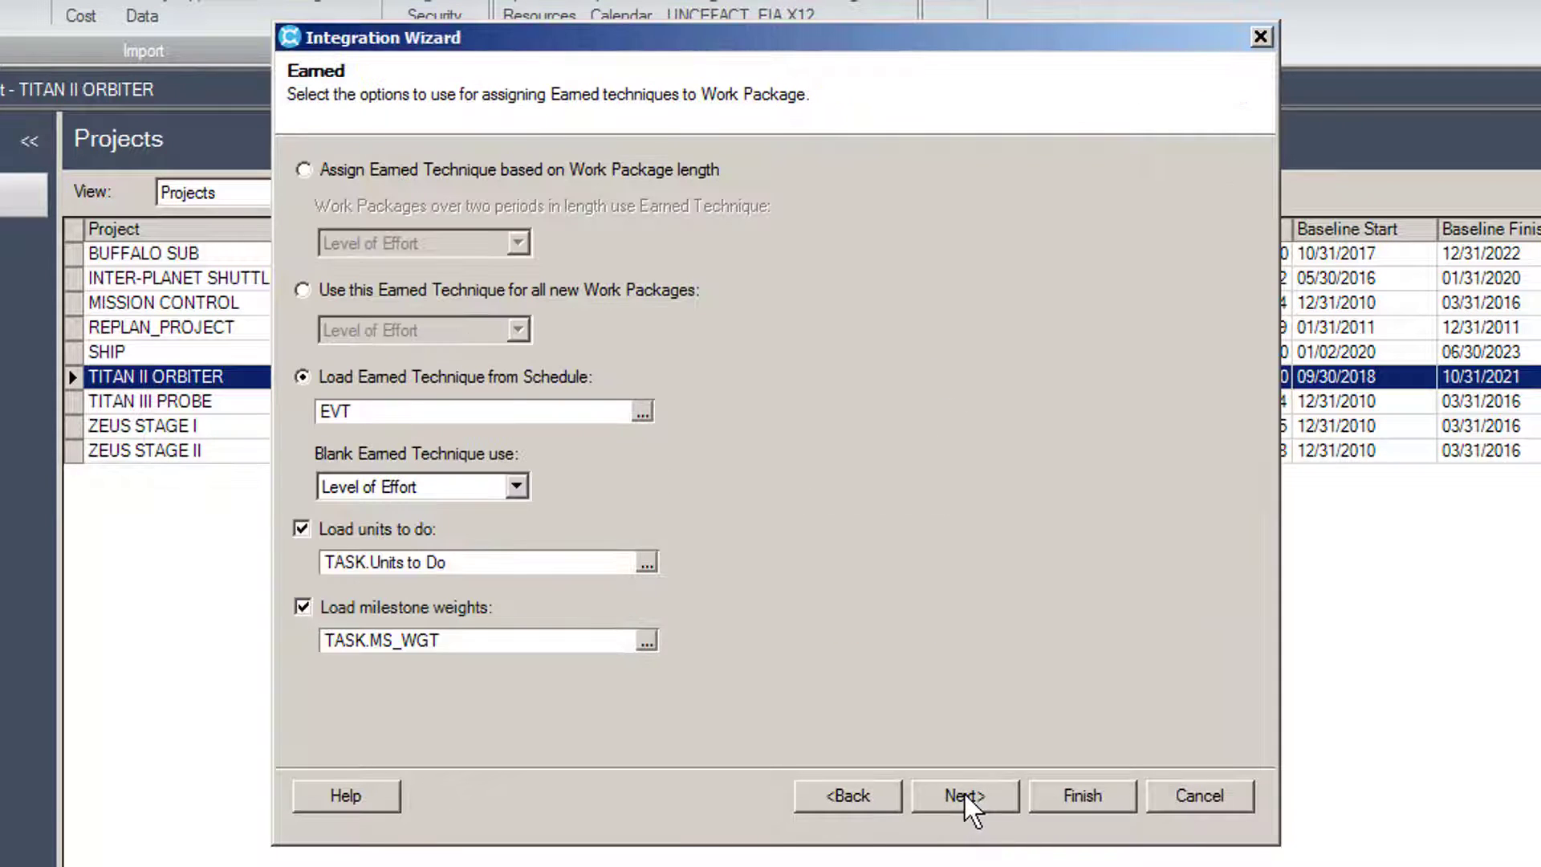
# Step: Accept the defaults on Earned, Resource Assignments, Change Control, Filter and Other Options
pyautogui.click(966, 794)
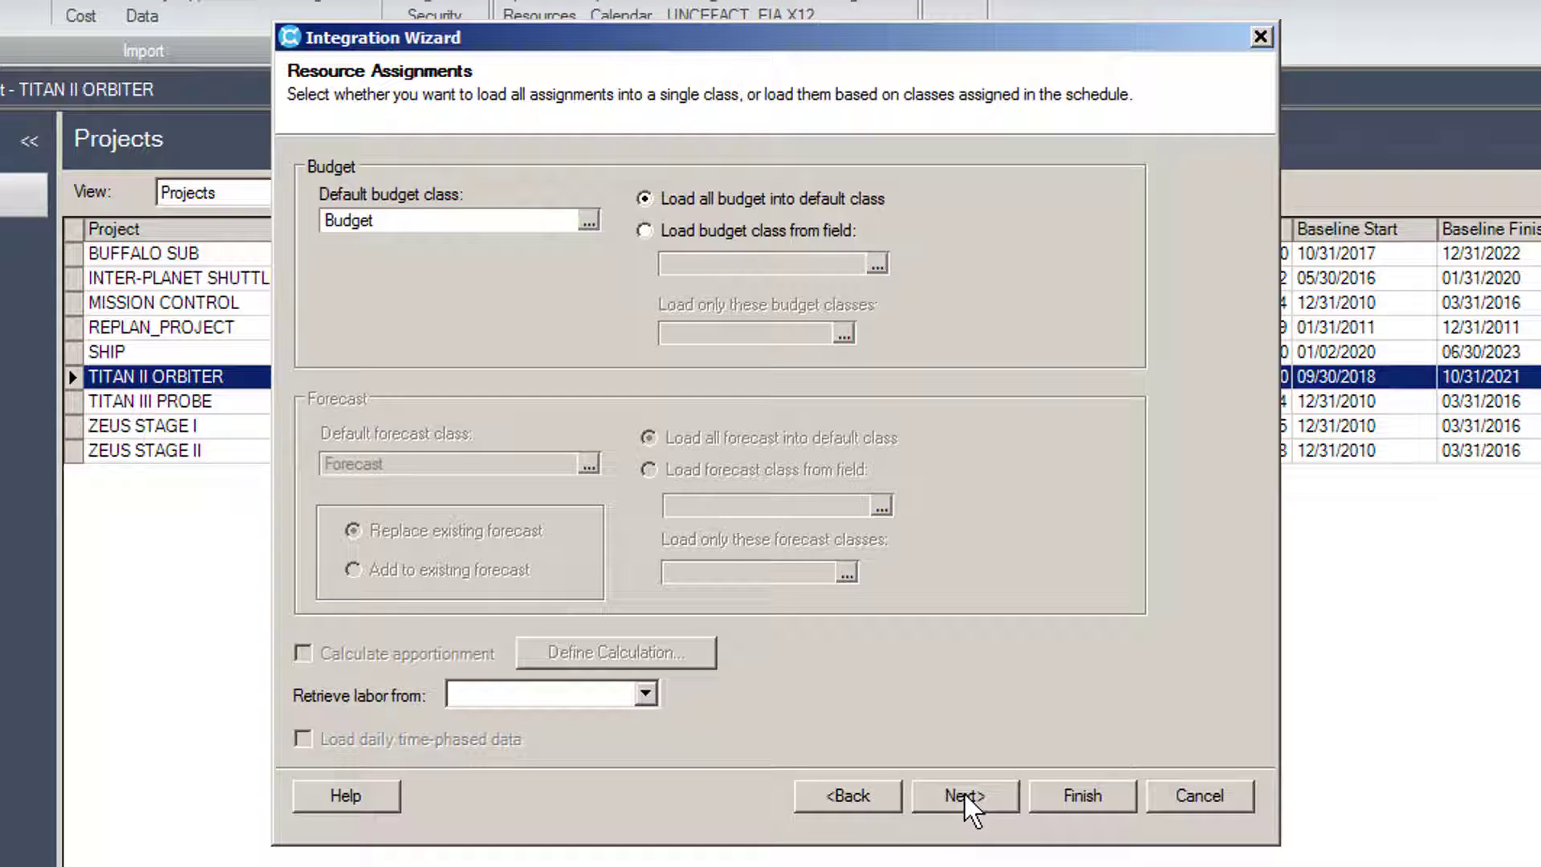
pyautogui.click(966, 797)
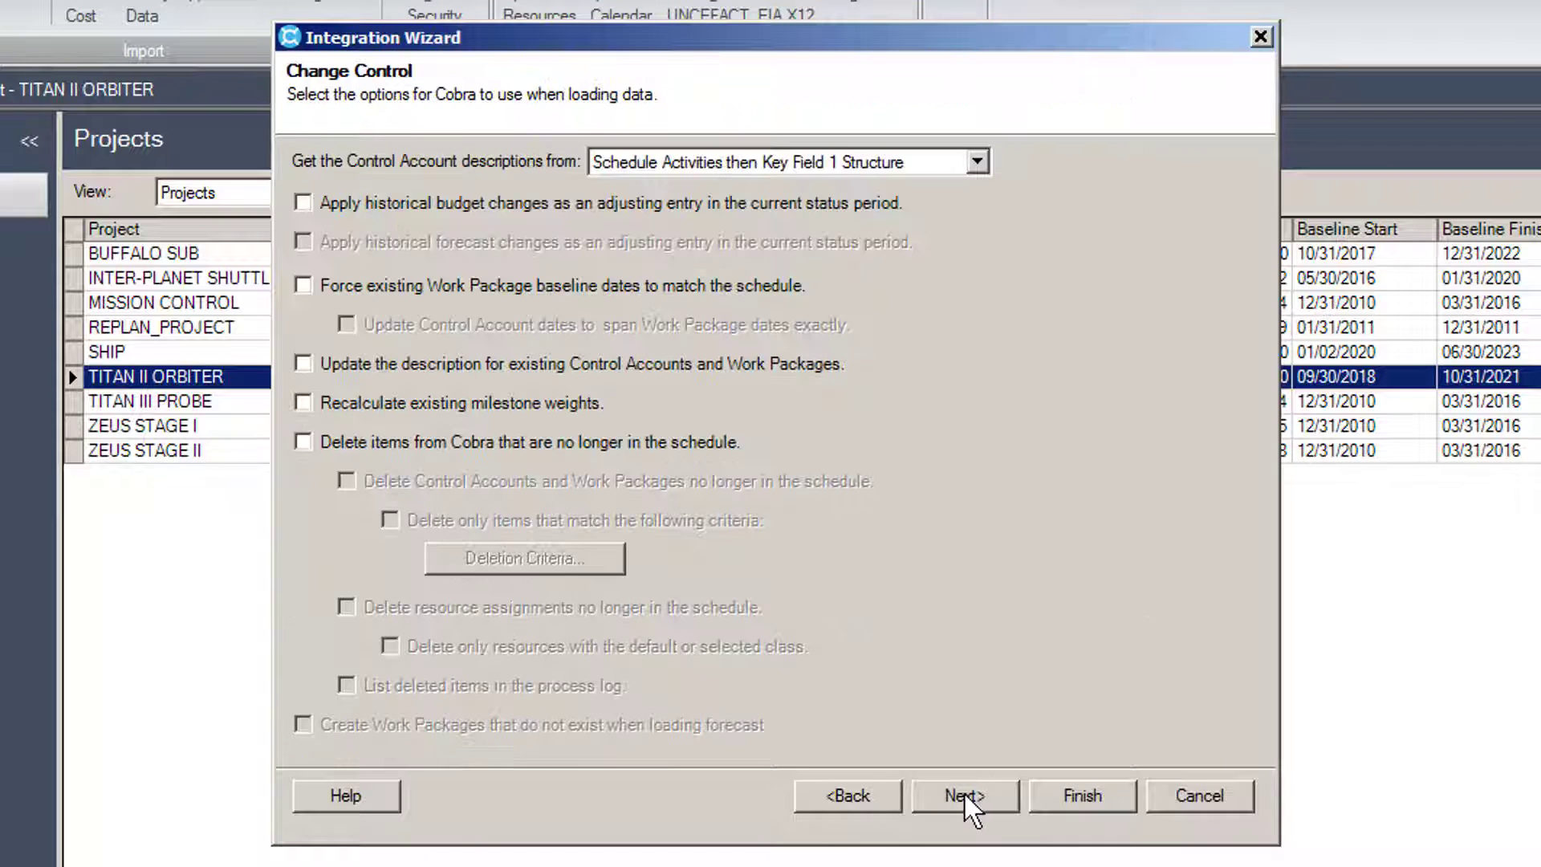
pyautogui.click(965, 796)
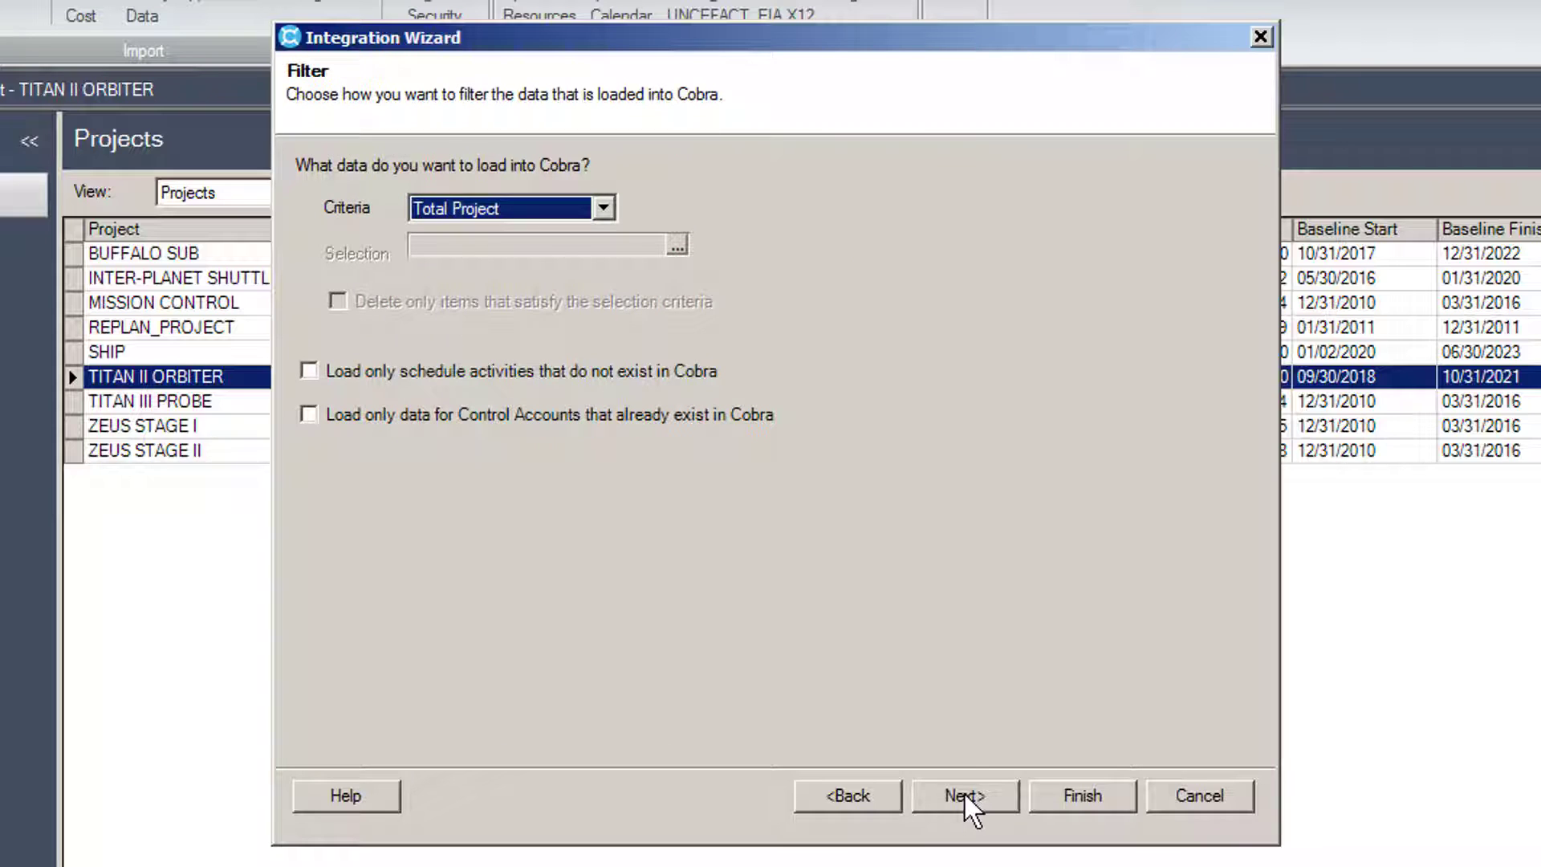
pyautogui.click(966, 797)
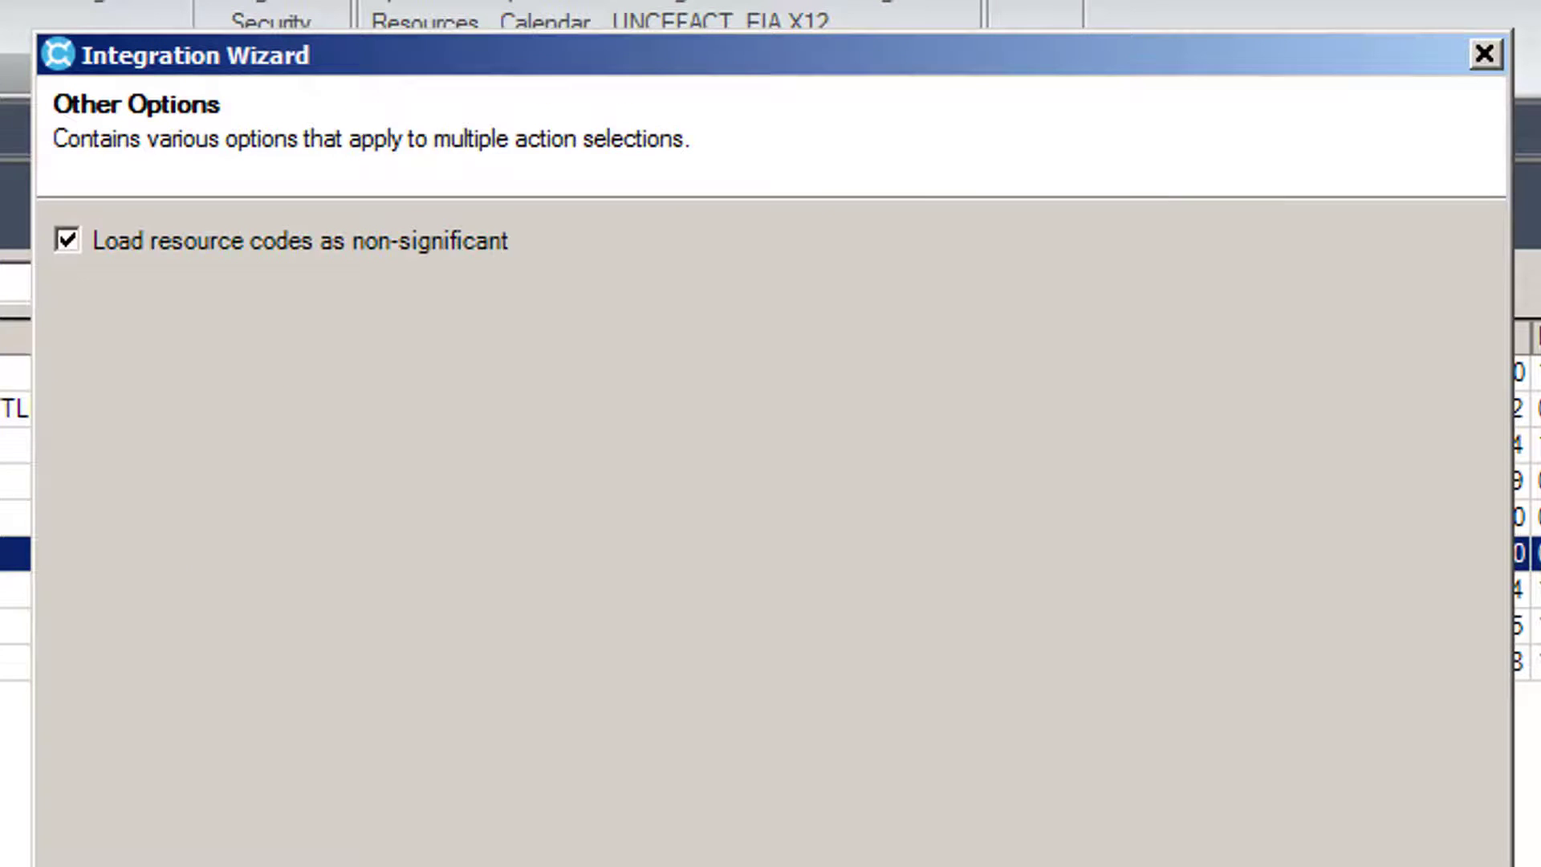
pyautogui.press('Return')
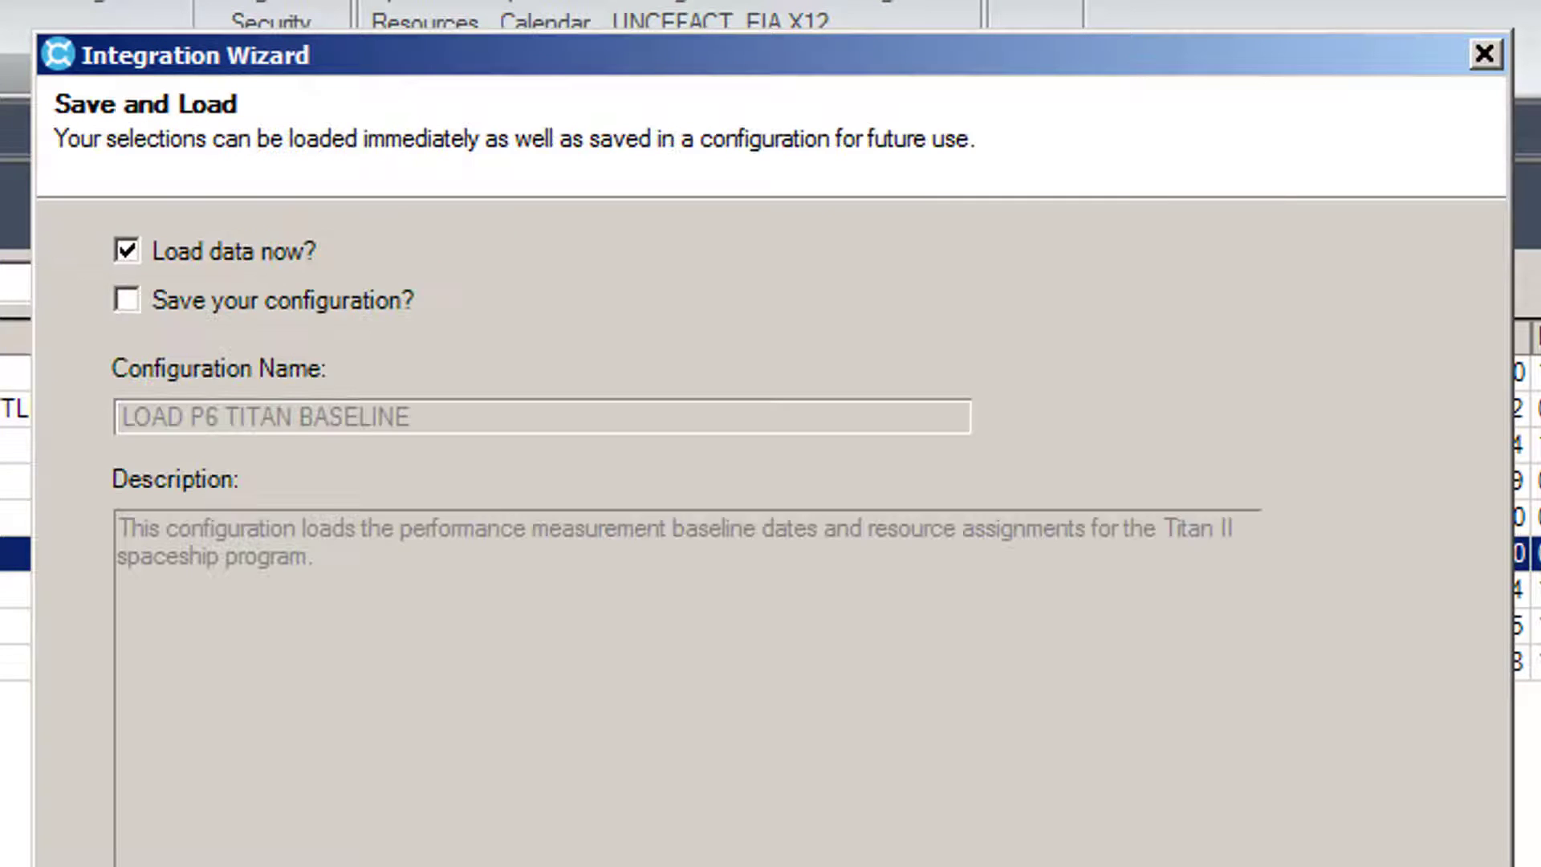
# Step: Save the configuration over LOAD P6 TITAN BASELINE and start the data load
pyautogui.click(126, 300)
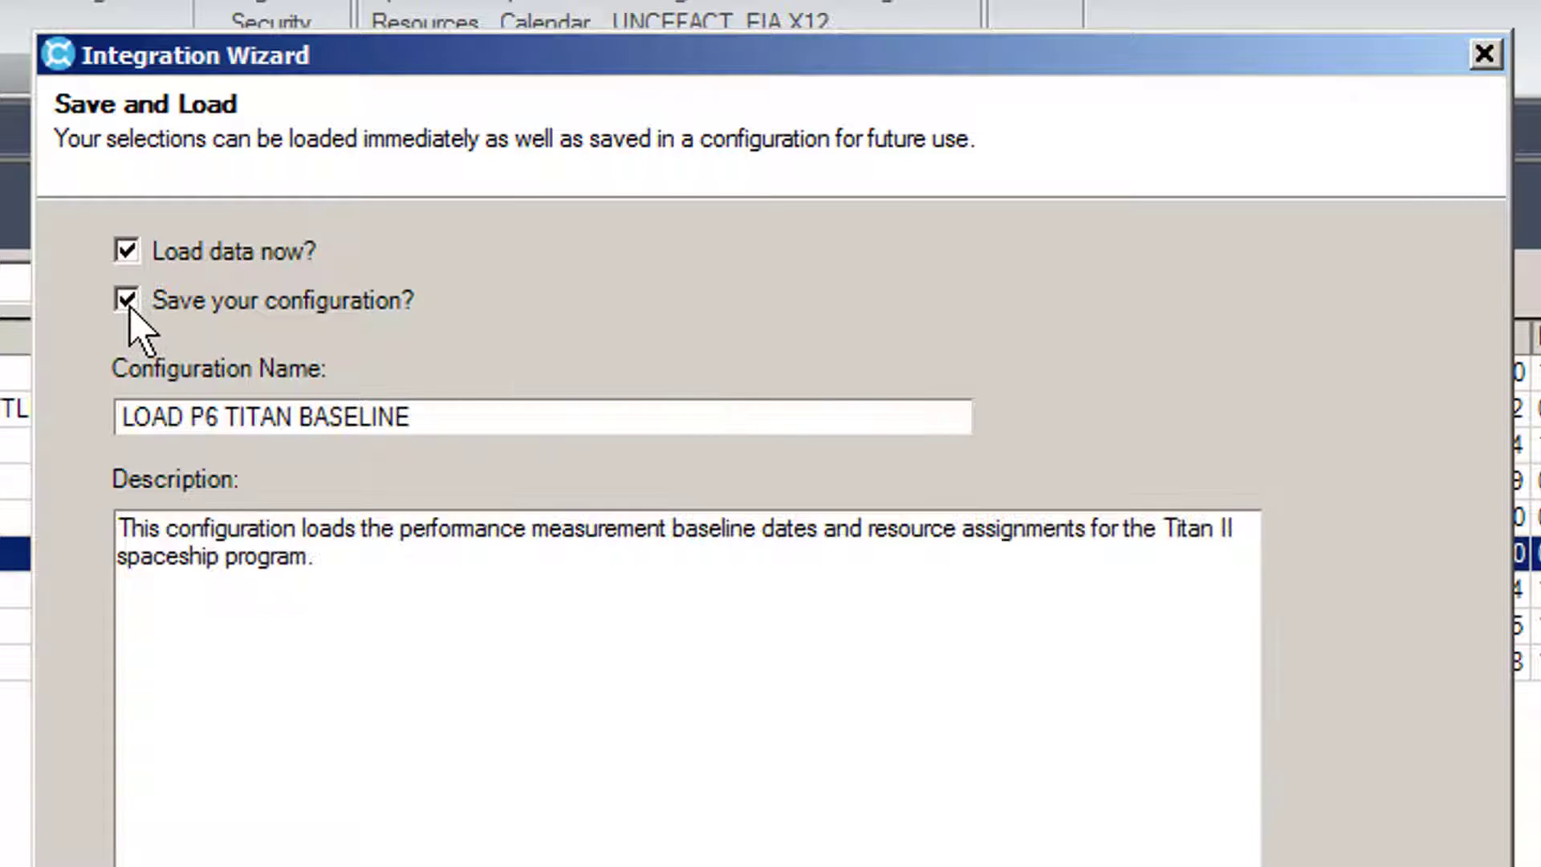
pyautogui.press('Return')
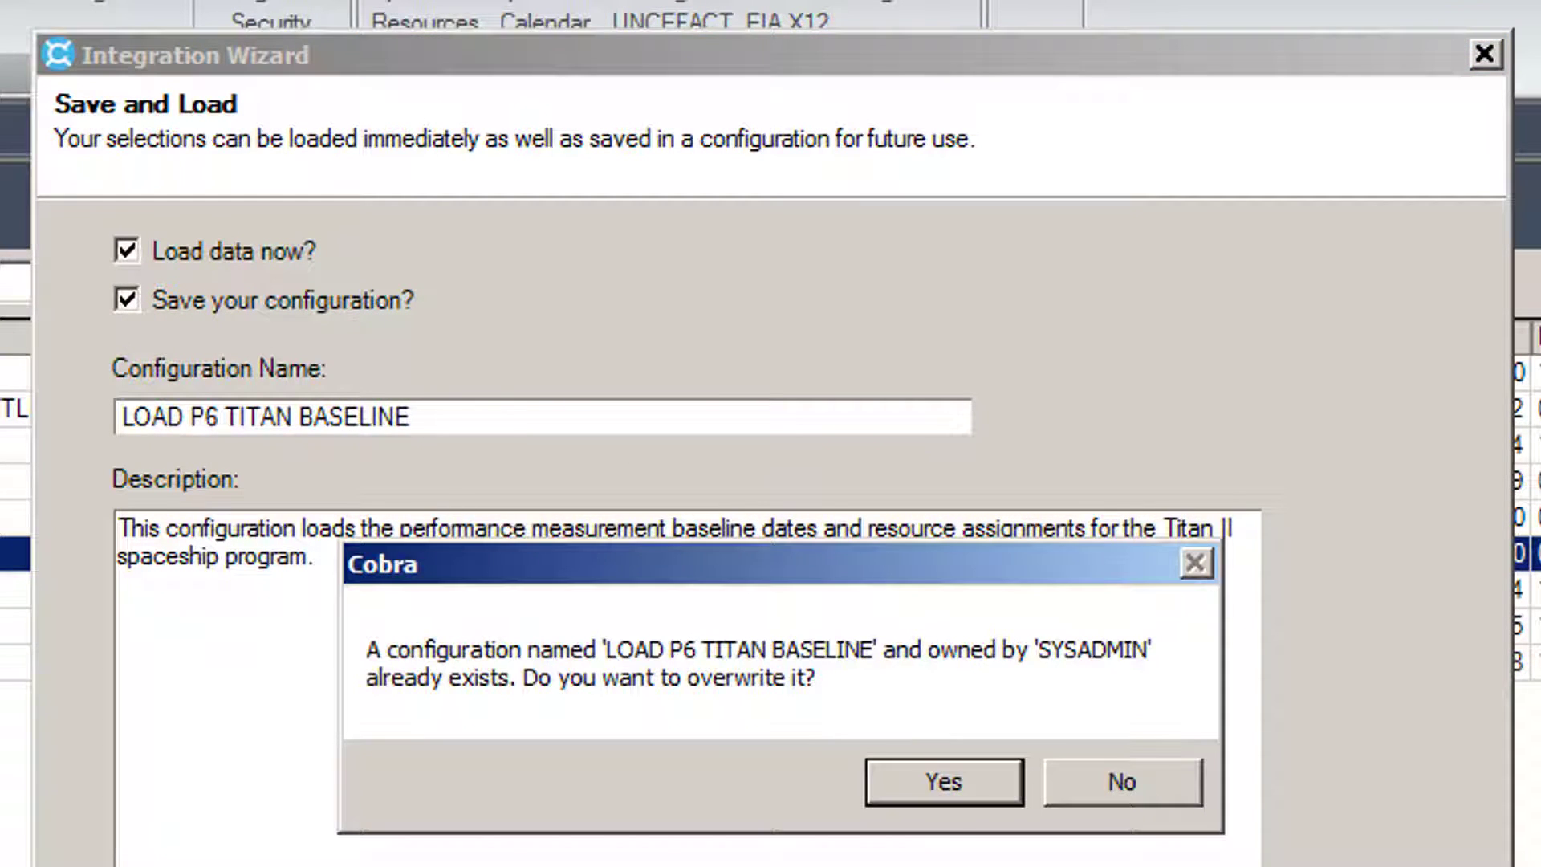
pyautogui.click(931, 783)
pyautogui.press('Return')
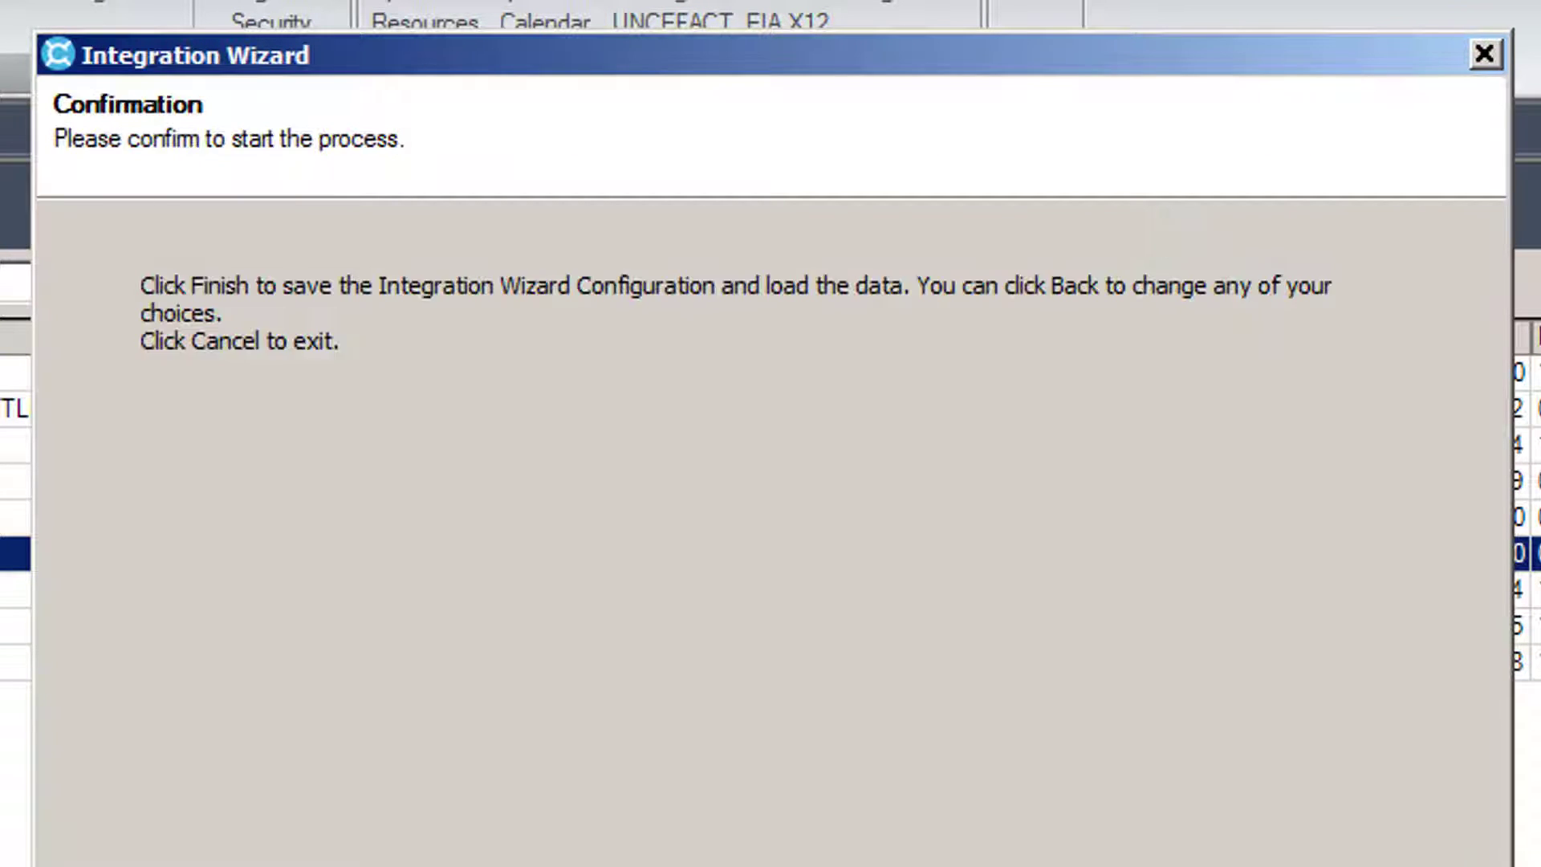
pyautogui.click(1135, 835)
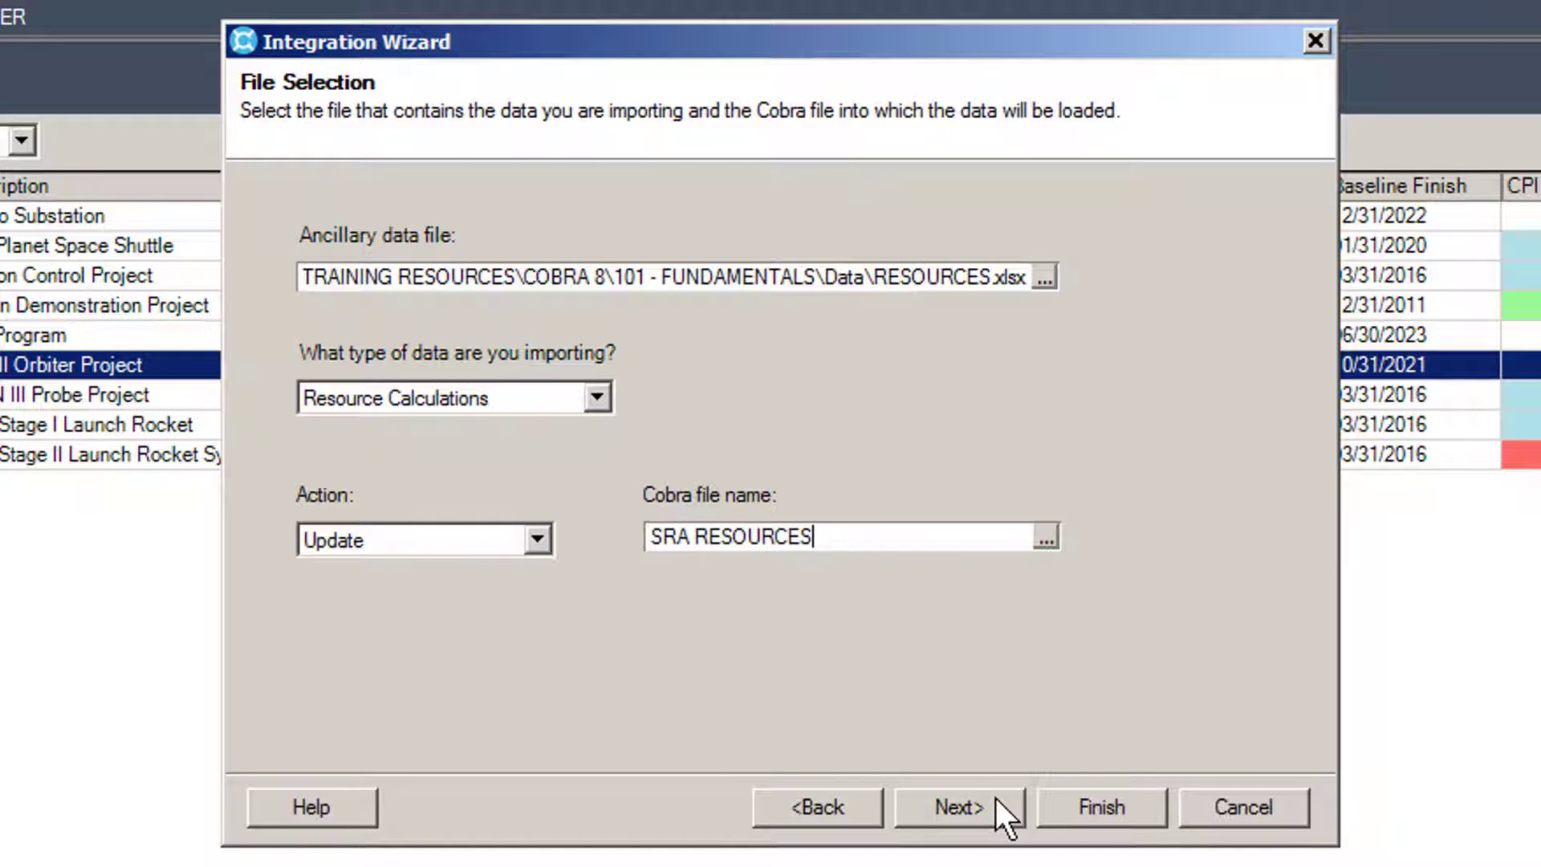
# Step: Link the TITAN II ORBITER - BASELINE schedule to the Cobra project TITAN II ORBITER
pyautogui.click(995, 798)
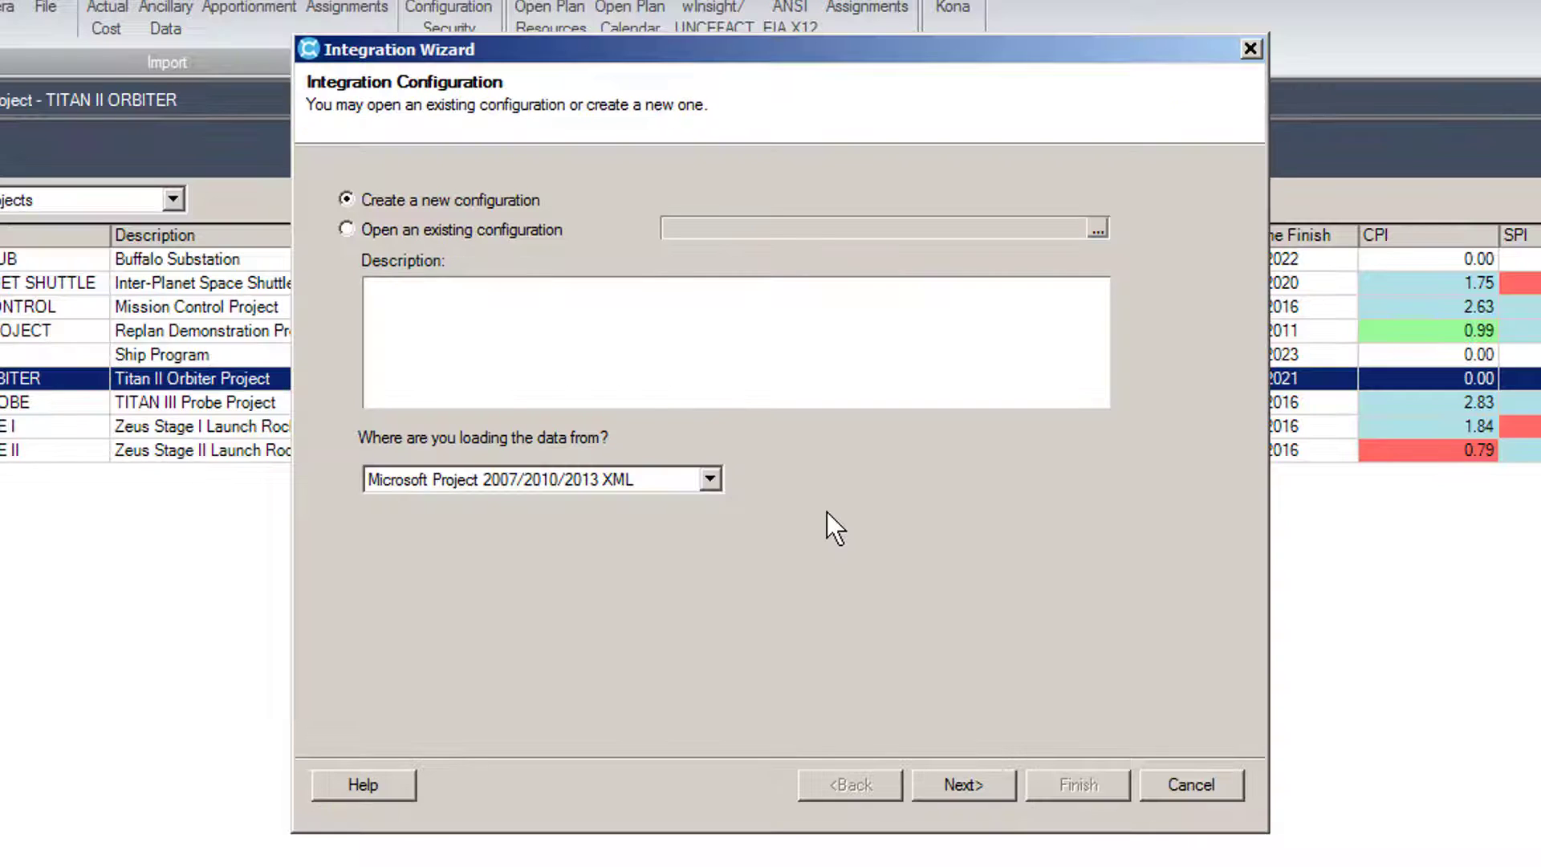
pyautogui.click(969, 777)
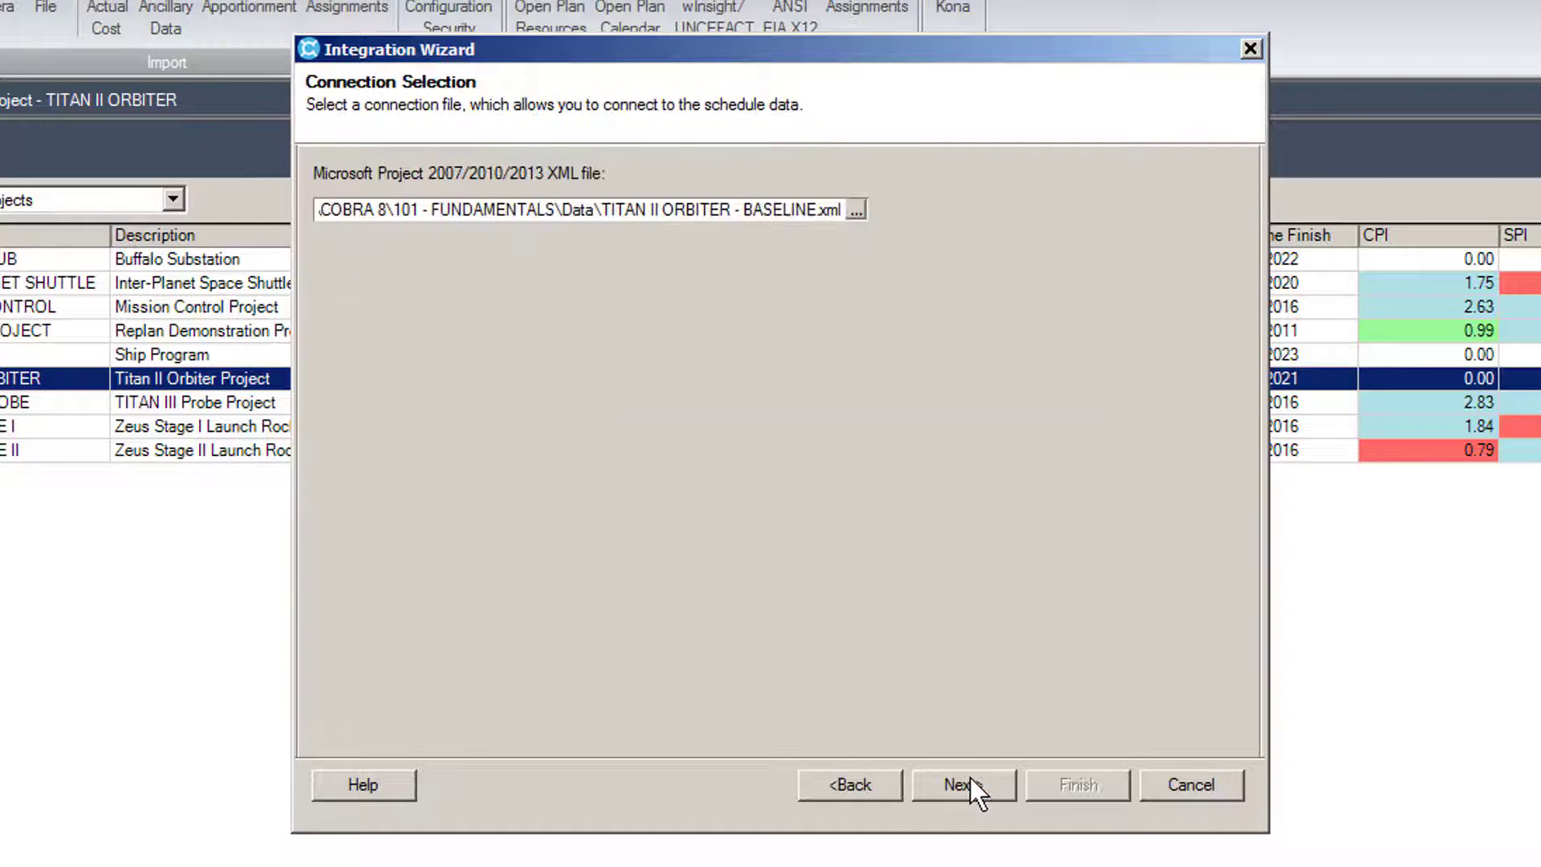
pyautogui.click(969, 777)
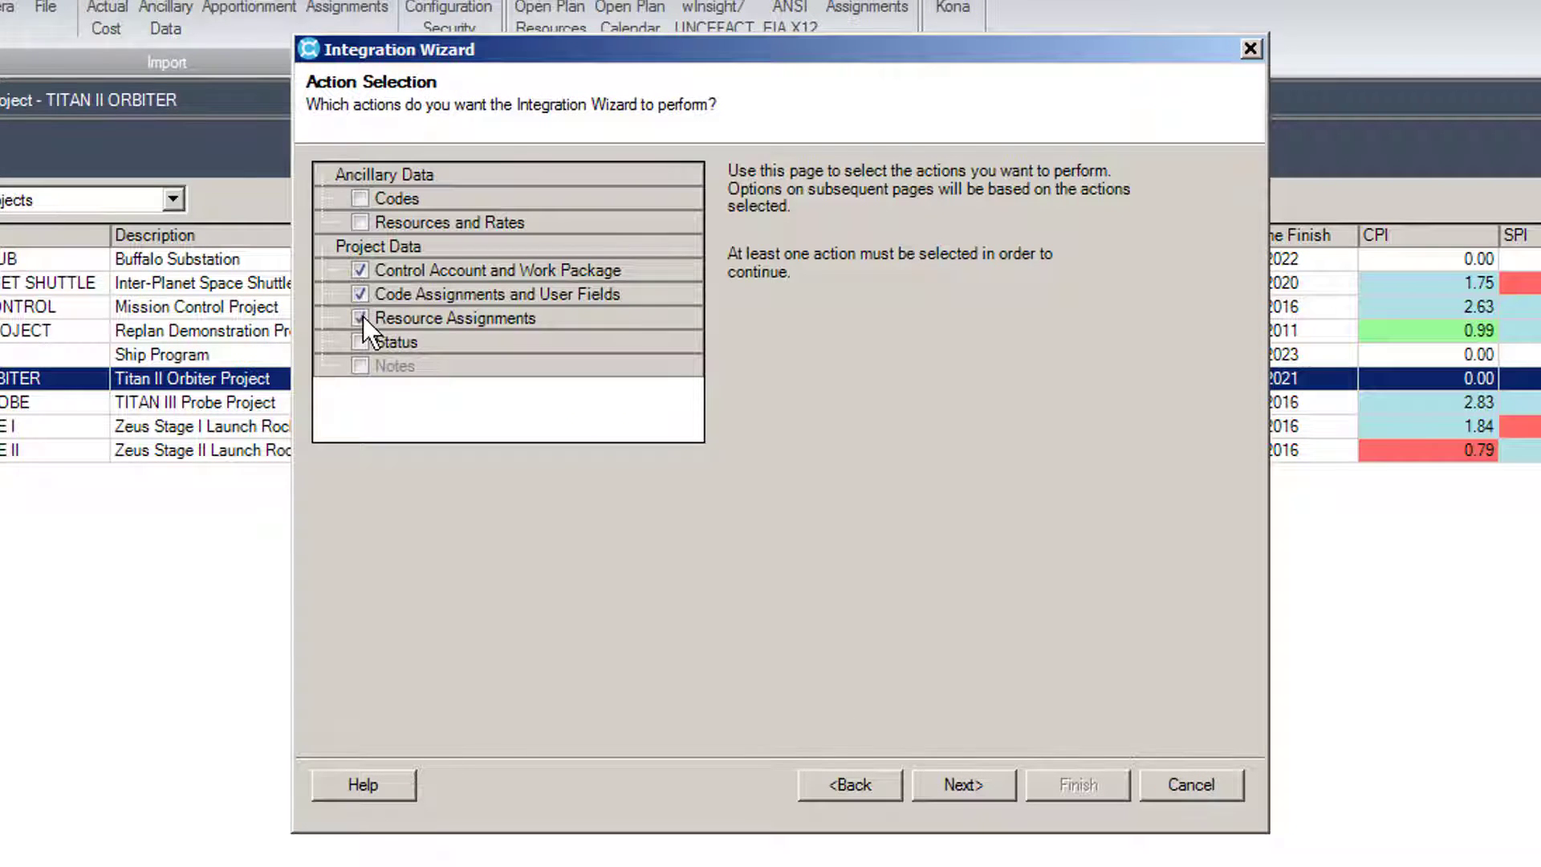
pyautogui.click(960, 788)
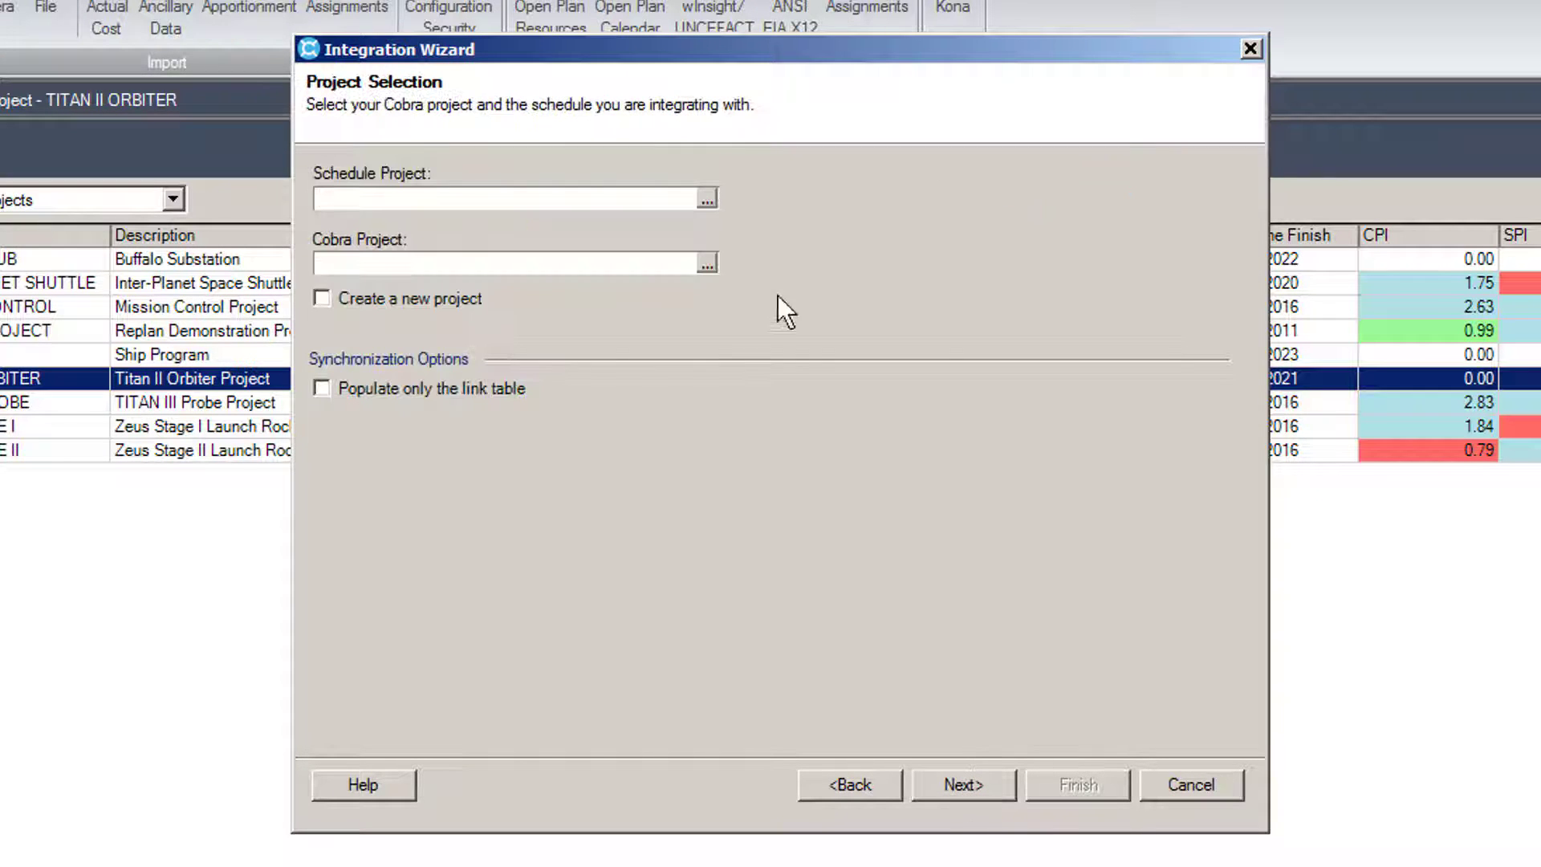
pyautogui.click(706, 199)
pyautogui.click(832, 646)
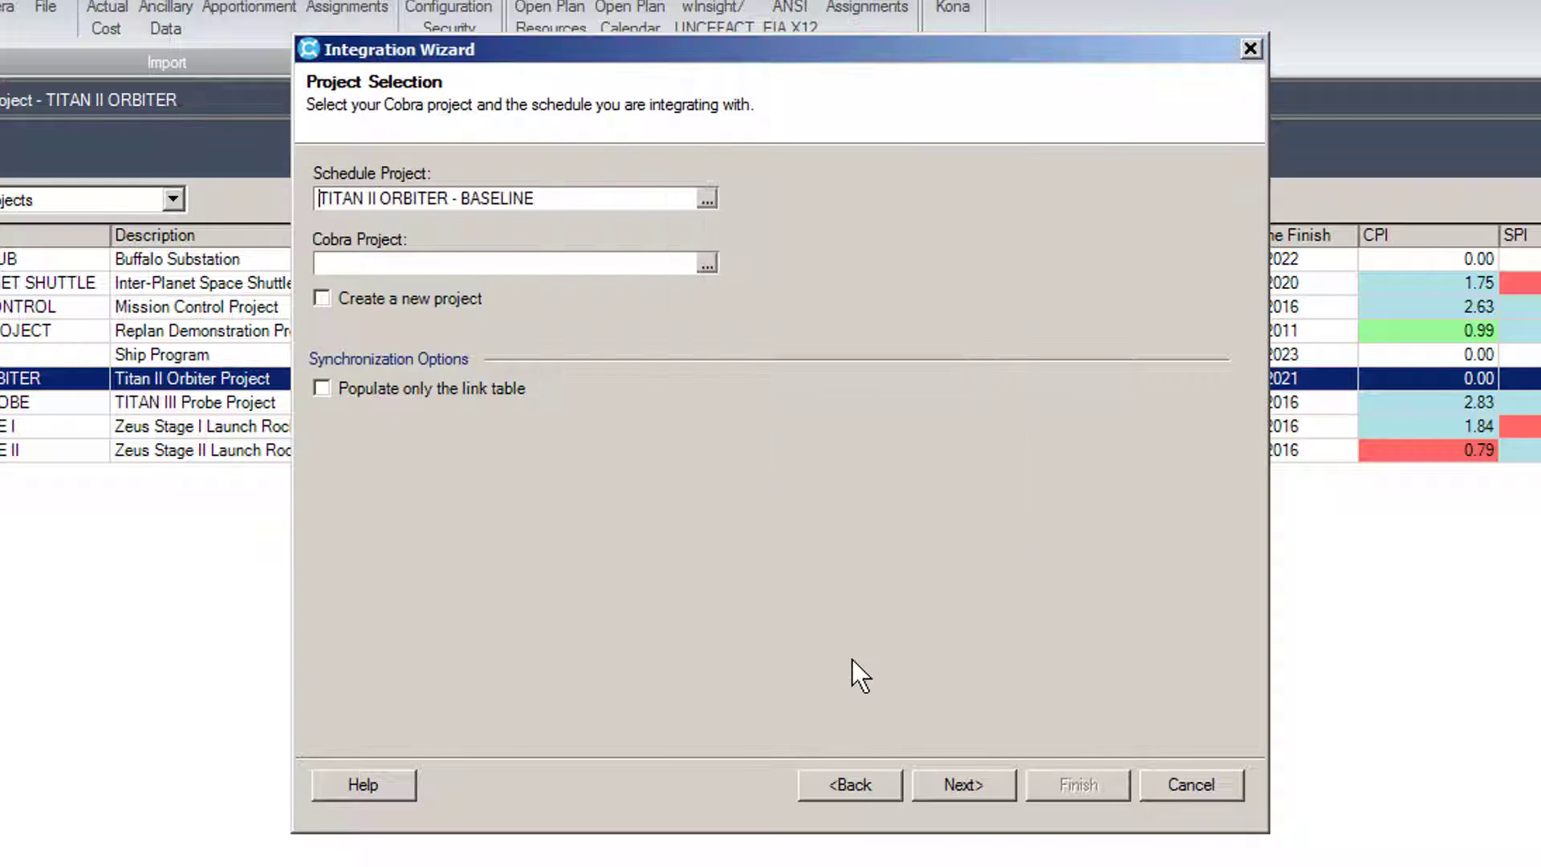
pyautogui.click(703, 268)
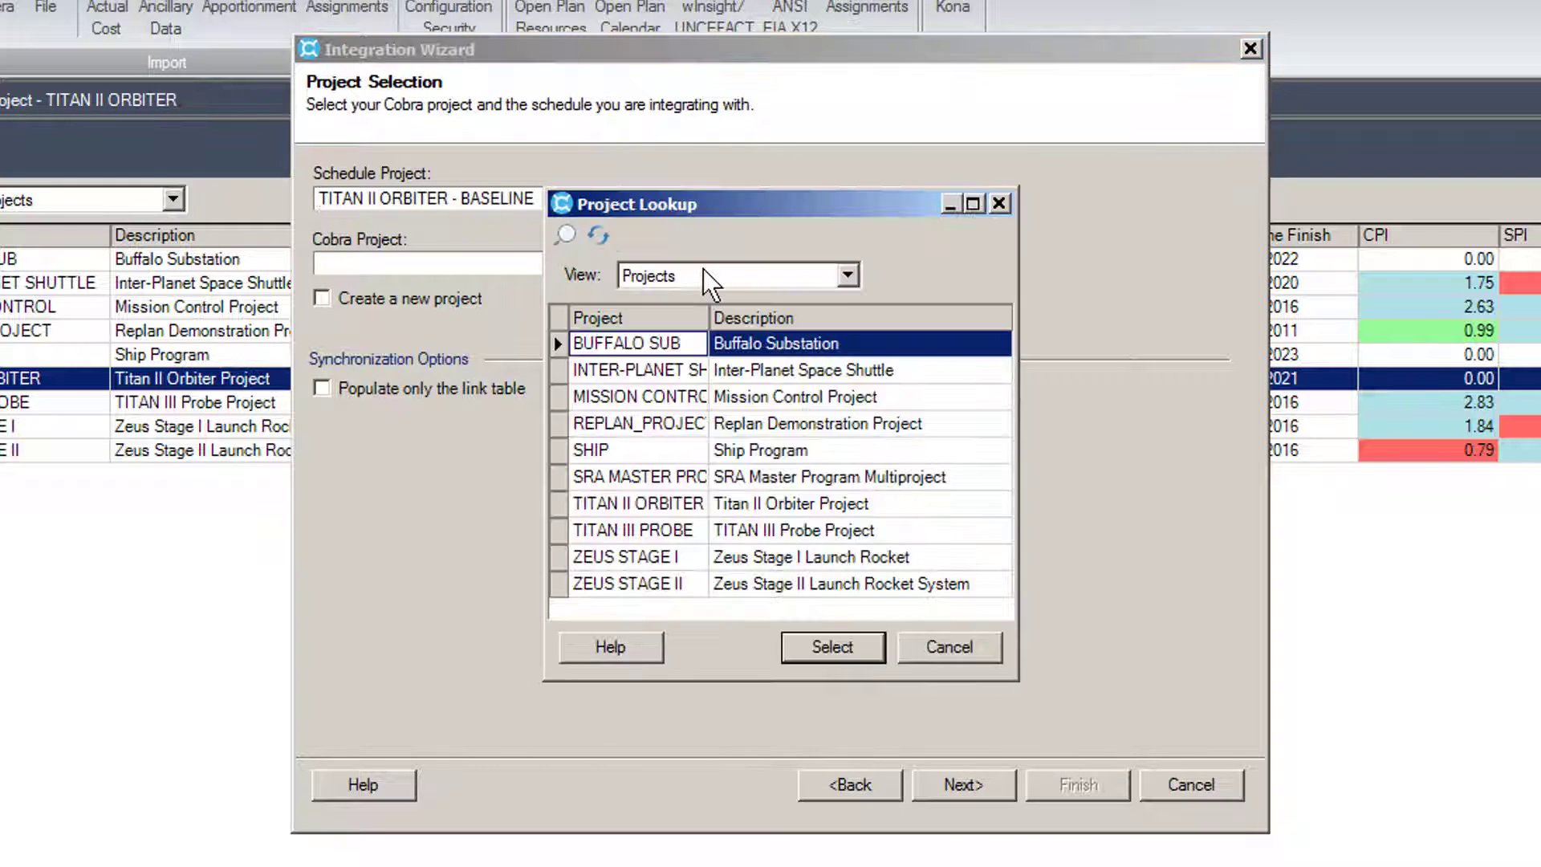
pyautogui.click(622, 506)
pyautogui.click(820, 652)
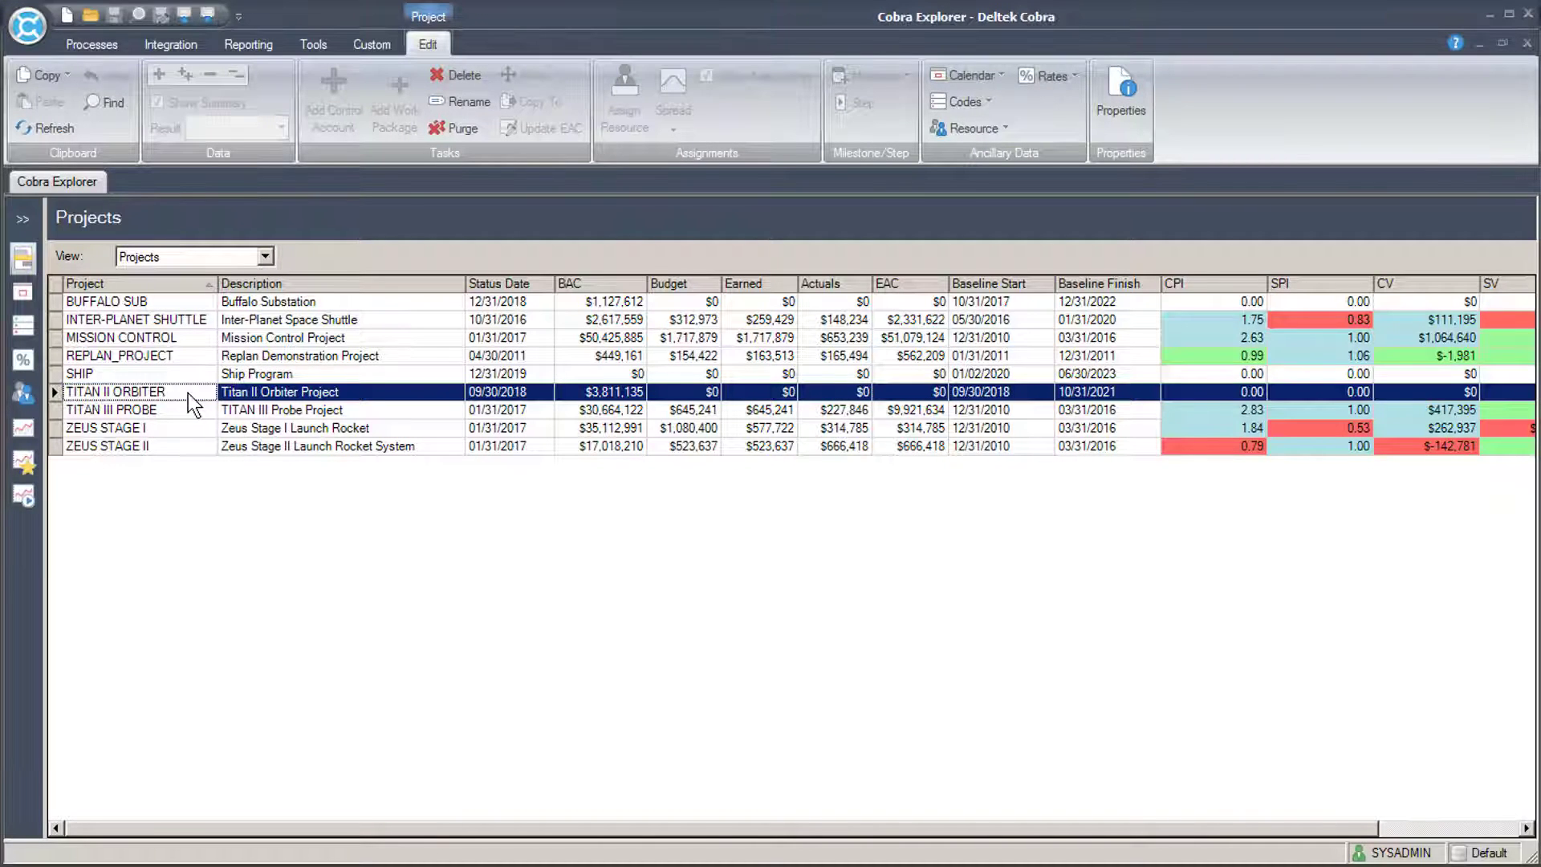
# Step: Open the TITAN II ORBITER project and expand 1.1 Management to its work packages
pyautogui.doubleClick(188, 392)
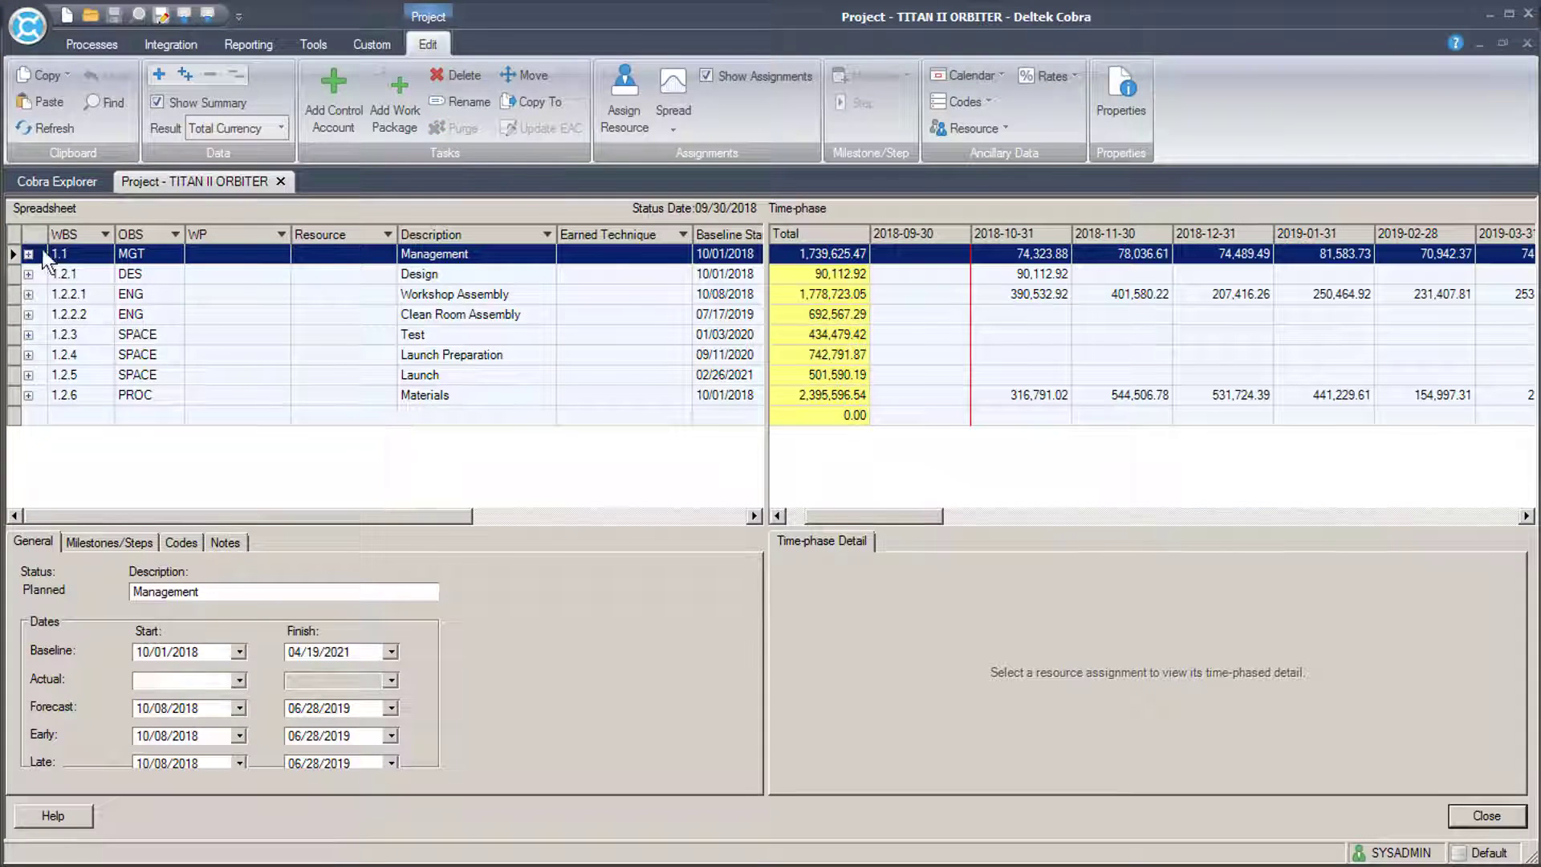
pyautogui.click(28, 253)
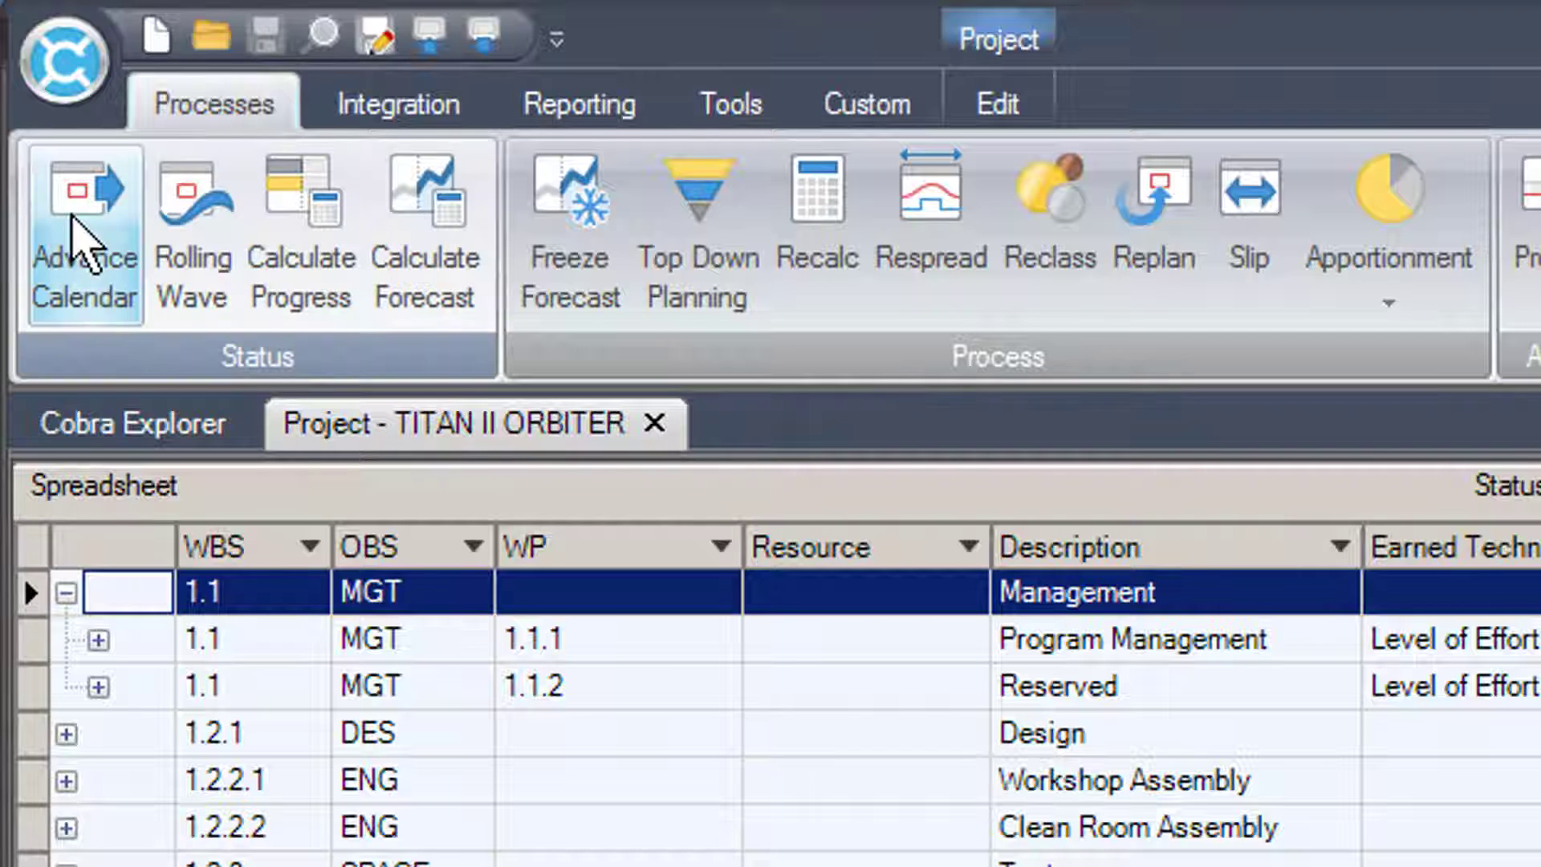
# Step: Advance the status date to 10/31/2018, auto-statusing LOE work packages, then start a Primavera import
pyautogui.click(76, 231)
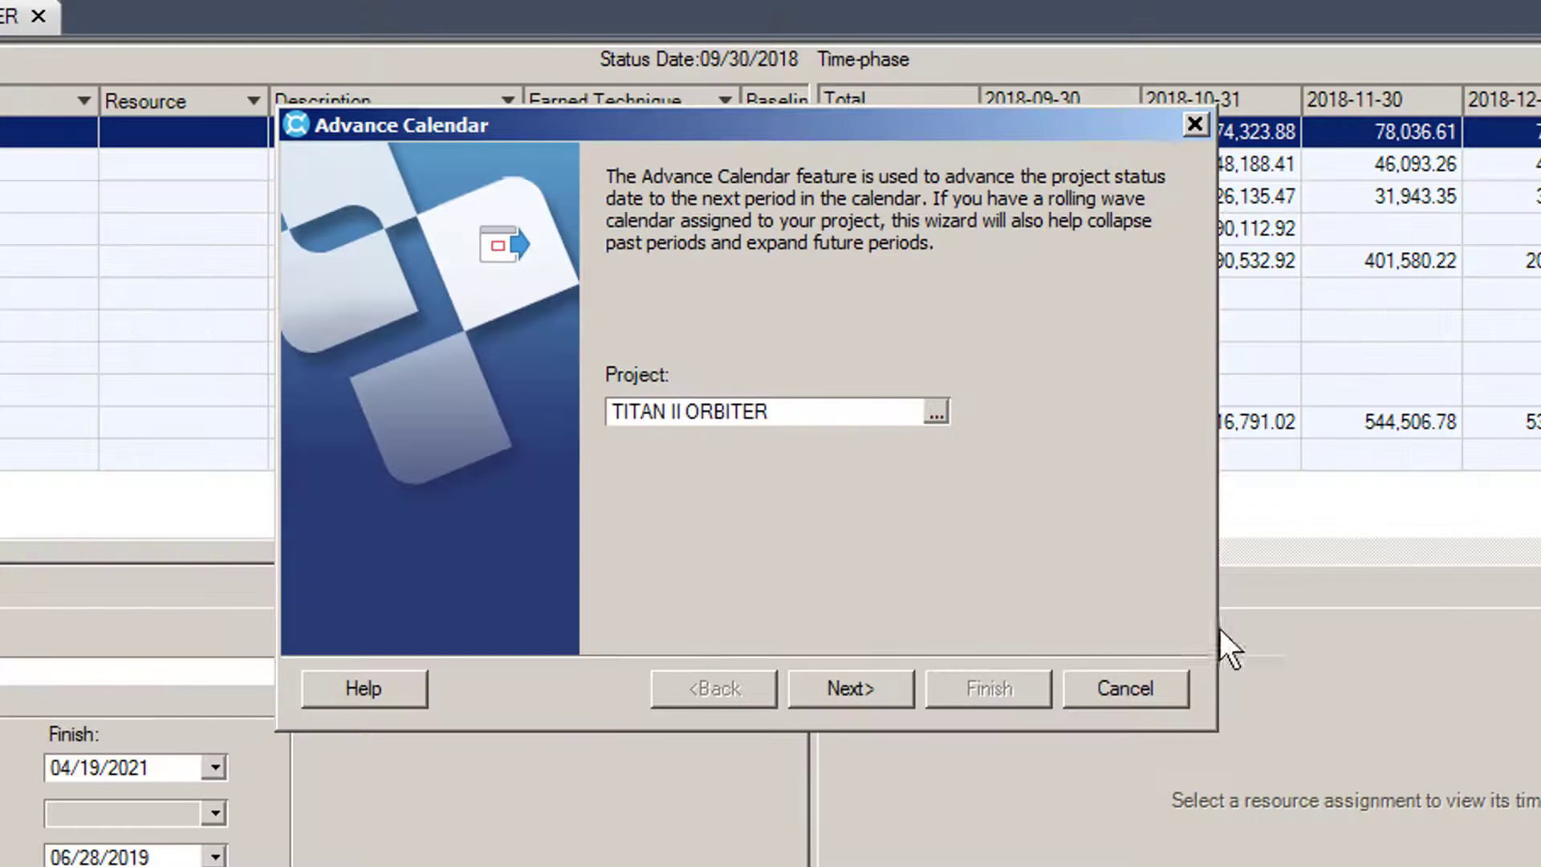
pyautogui.click(850, 690)
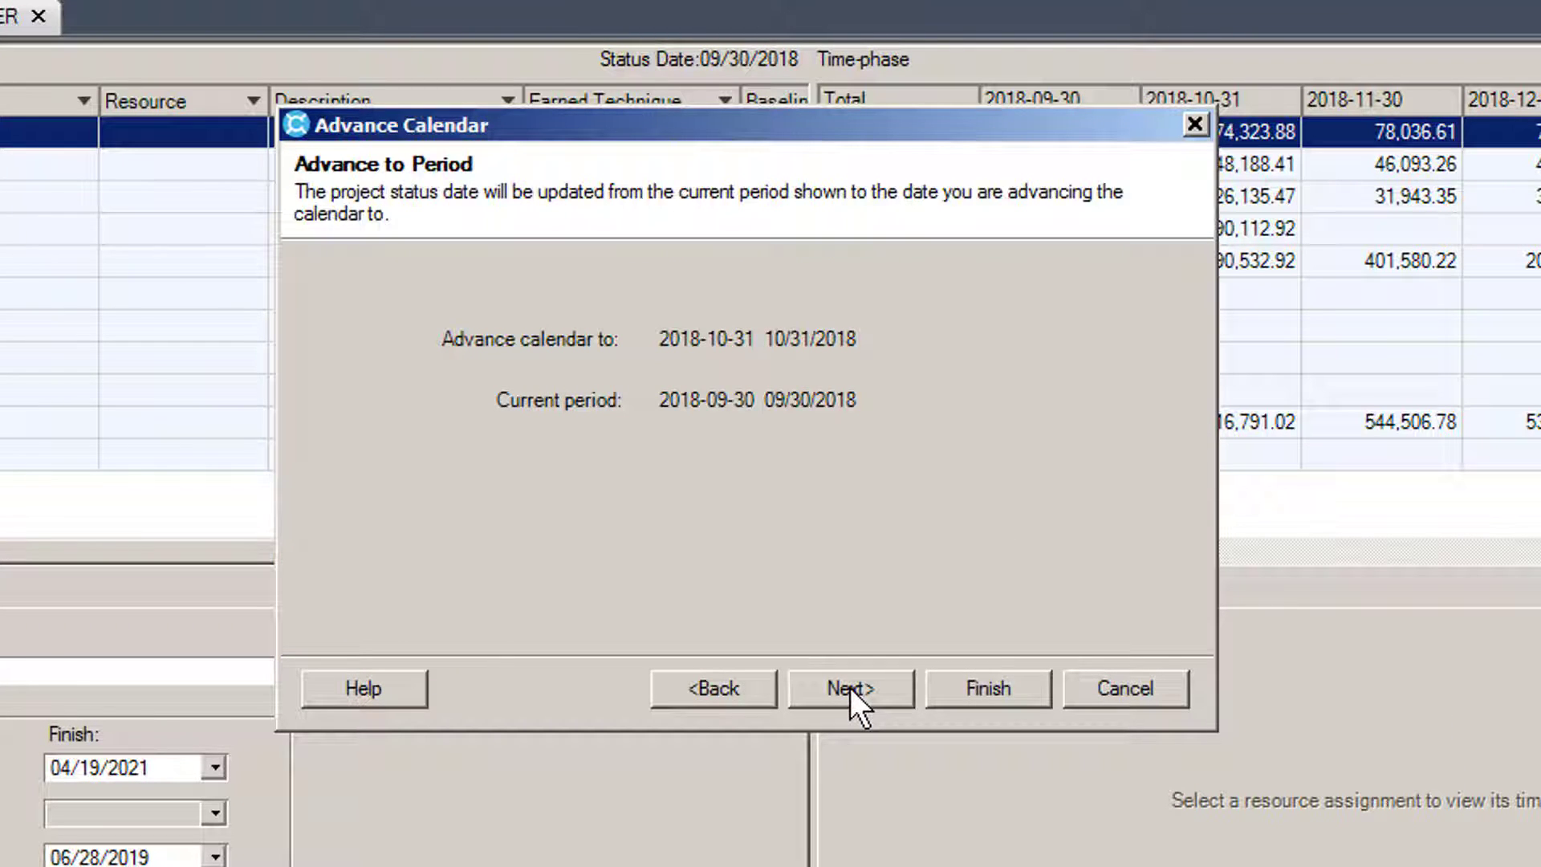
pyautogui.click(850, 687)
pyautogui.click(417, 277)
pyautogui.click(838, 675)
pyautogui.click(998, 700)
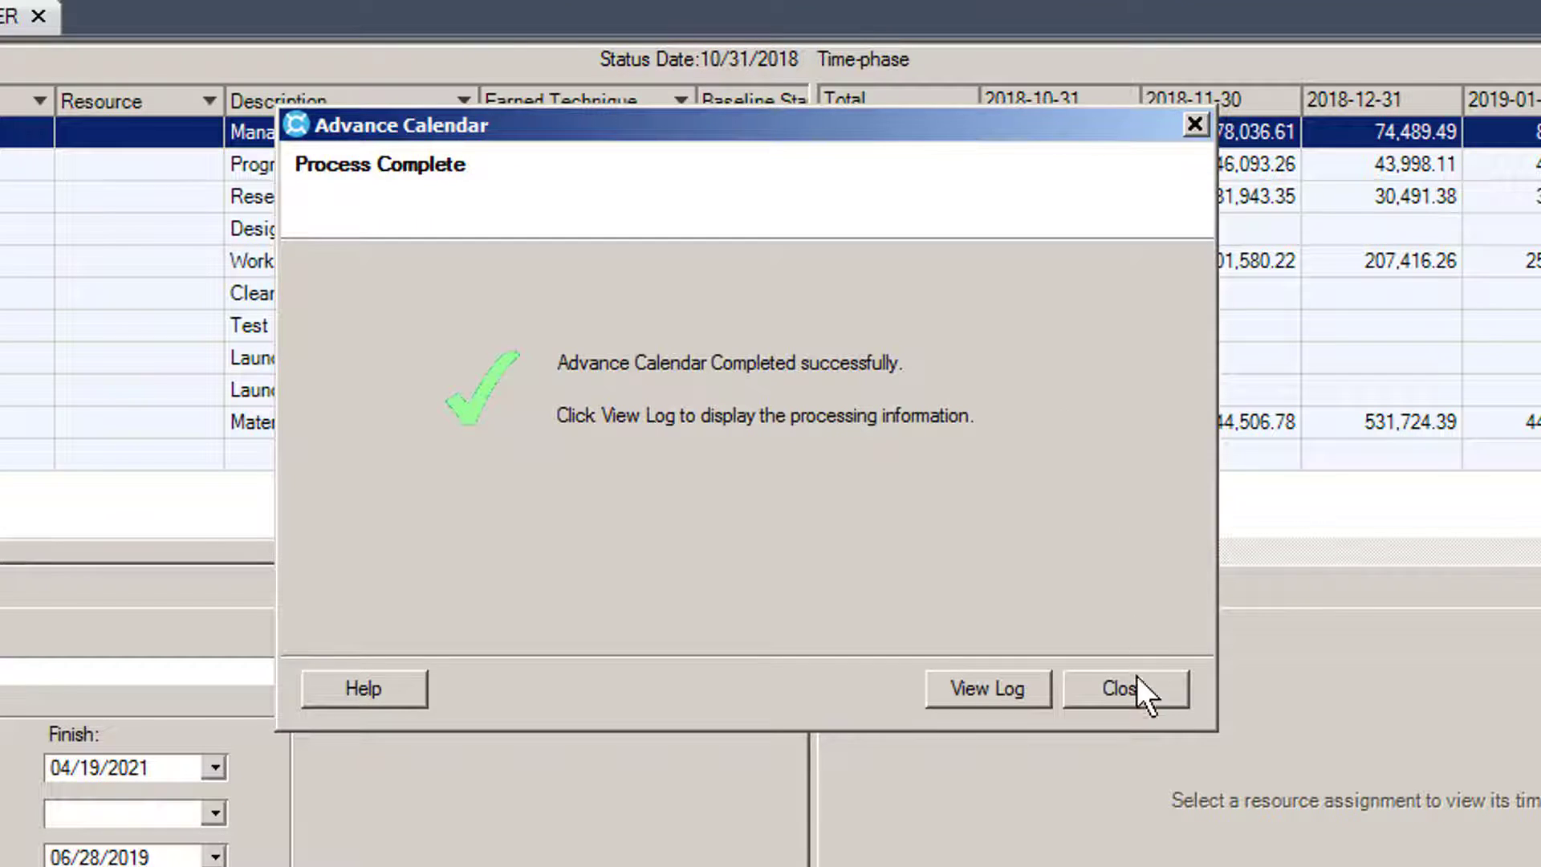
pyautogui.click(1127, 688)
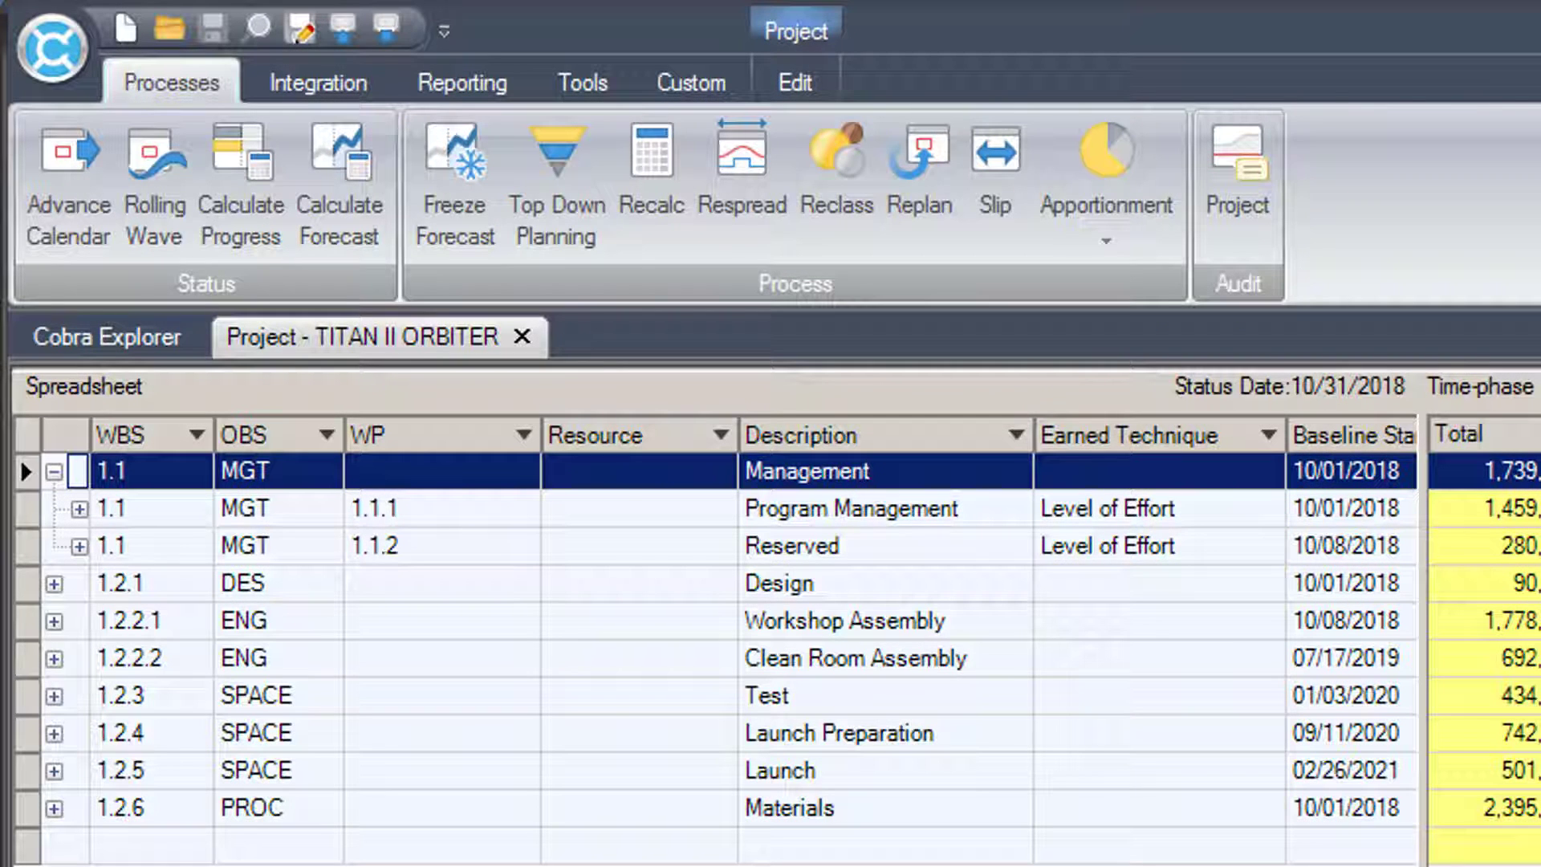
pyautogui.click(329, 85)
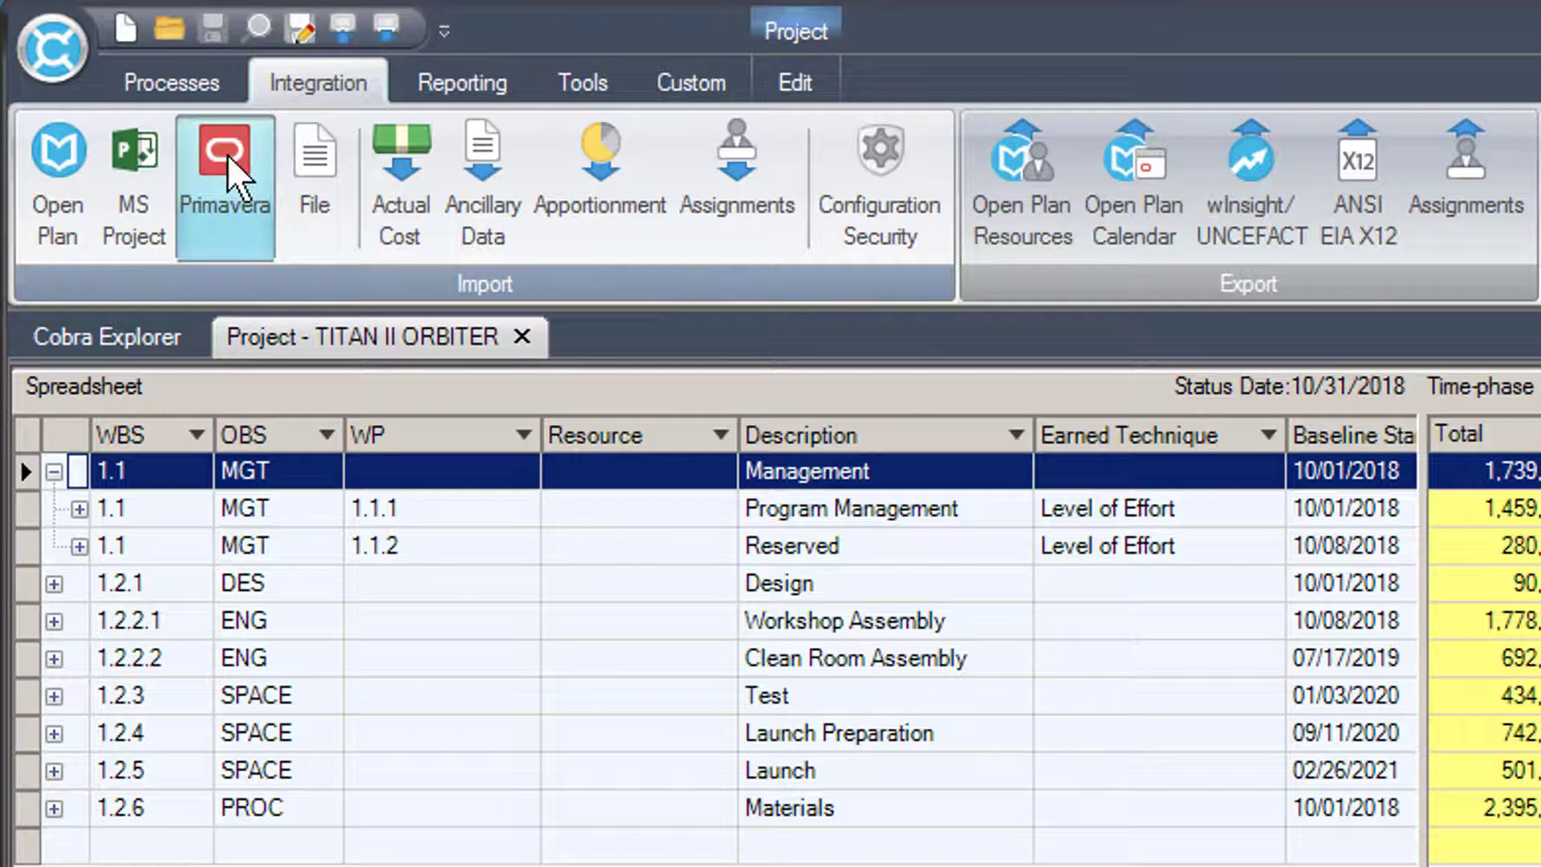
pyautogui.click(228, 154)
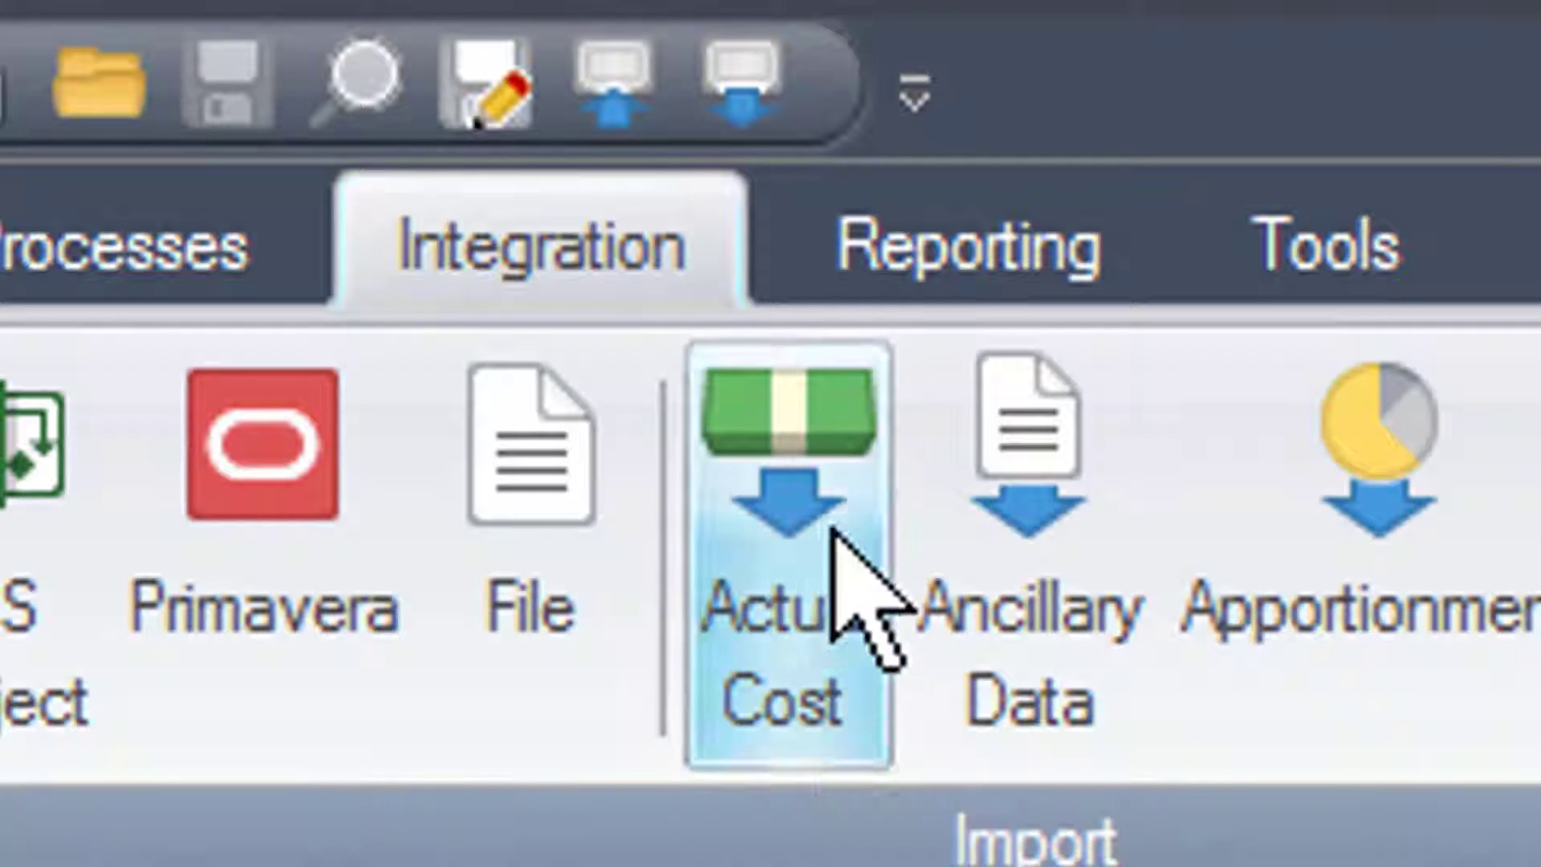
# Step: Start the actual-cost import, then calculate progress for TITAN II ORBITER at 10/31/2018
pyautogui.click(853, 585)
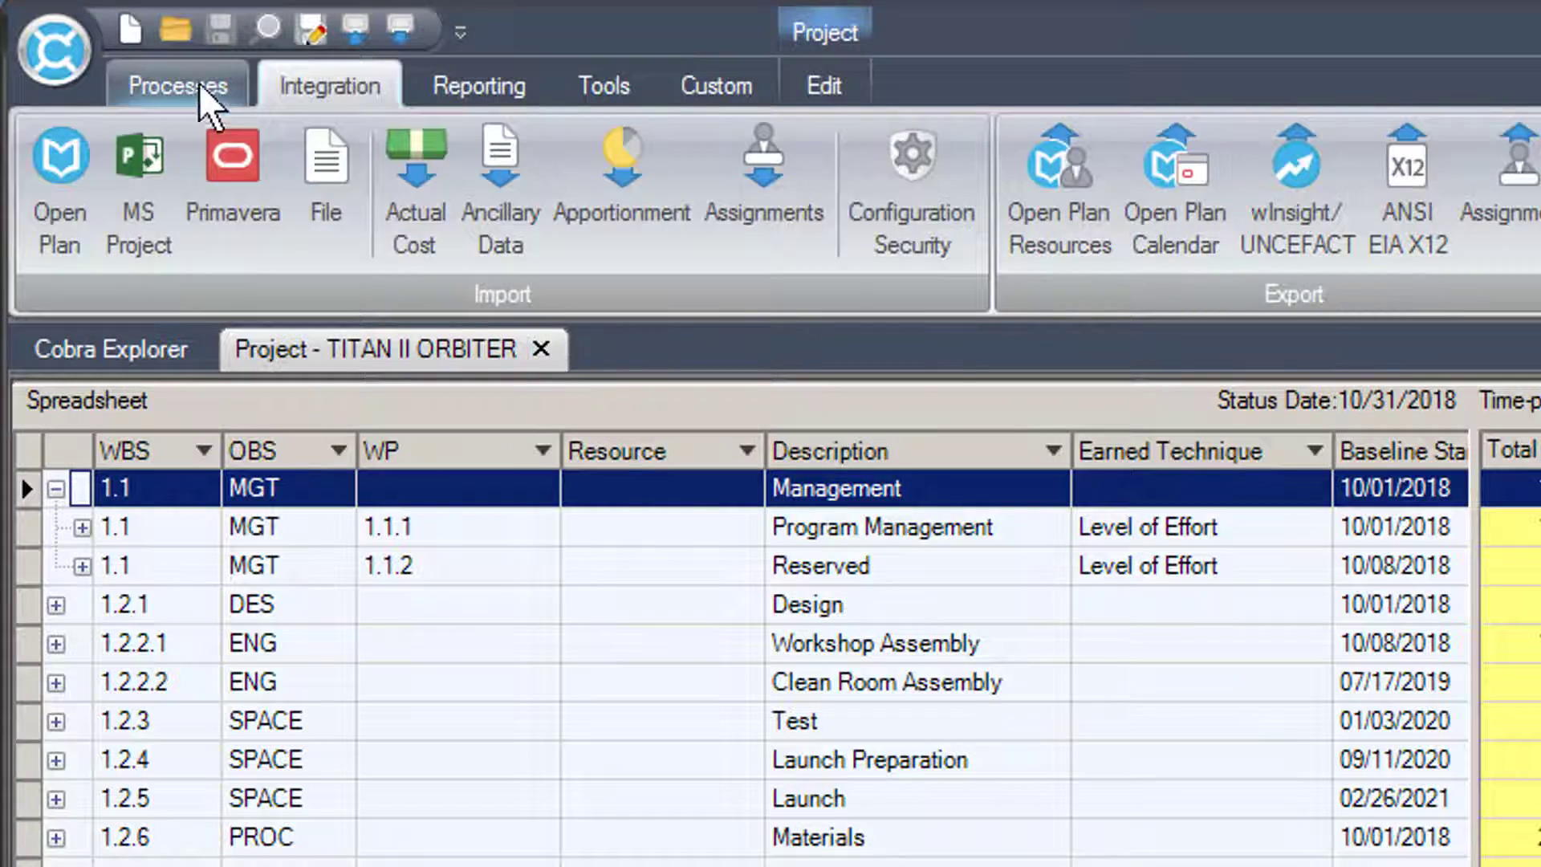
pyautogui.click(194, 83)
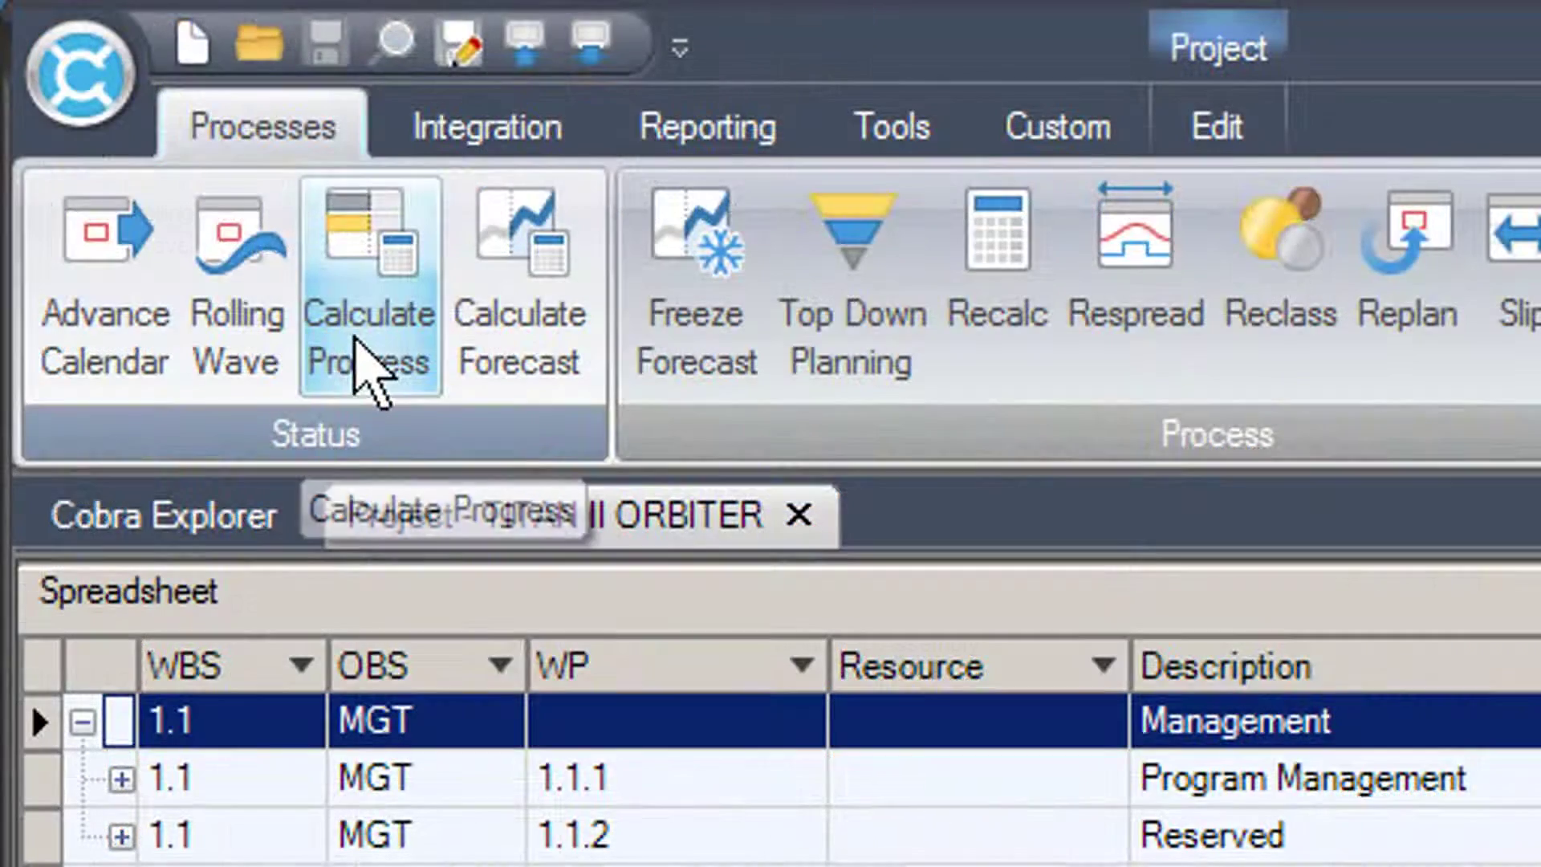
pyautogui.click(368, 361)
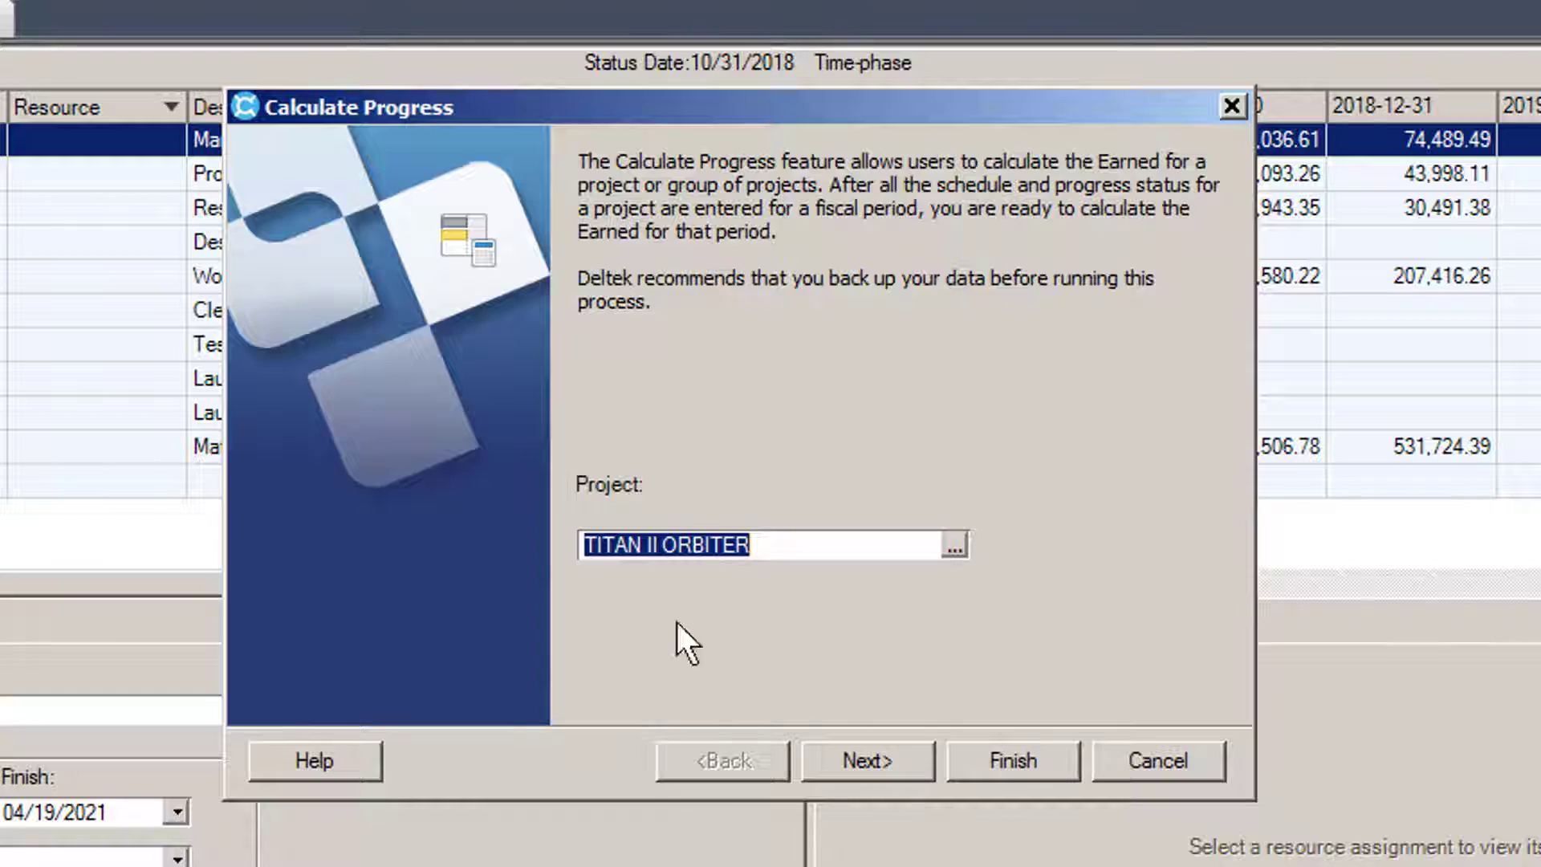
pyautogui.click(855, 749)
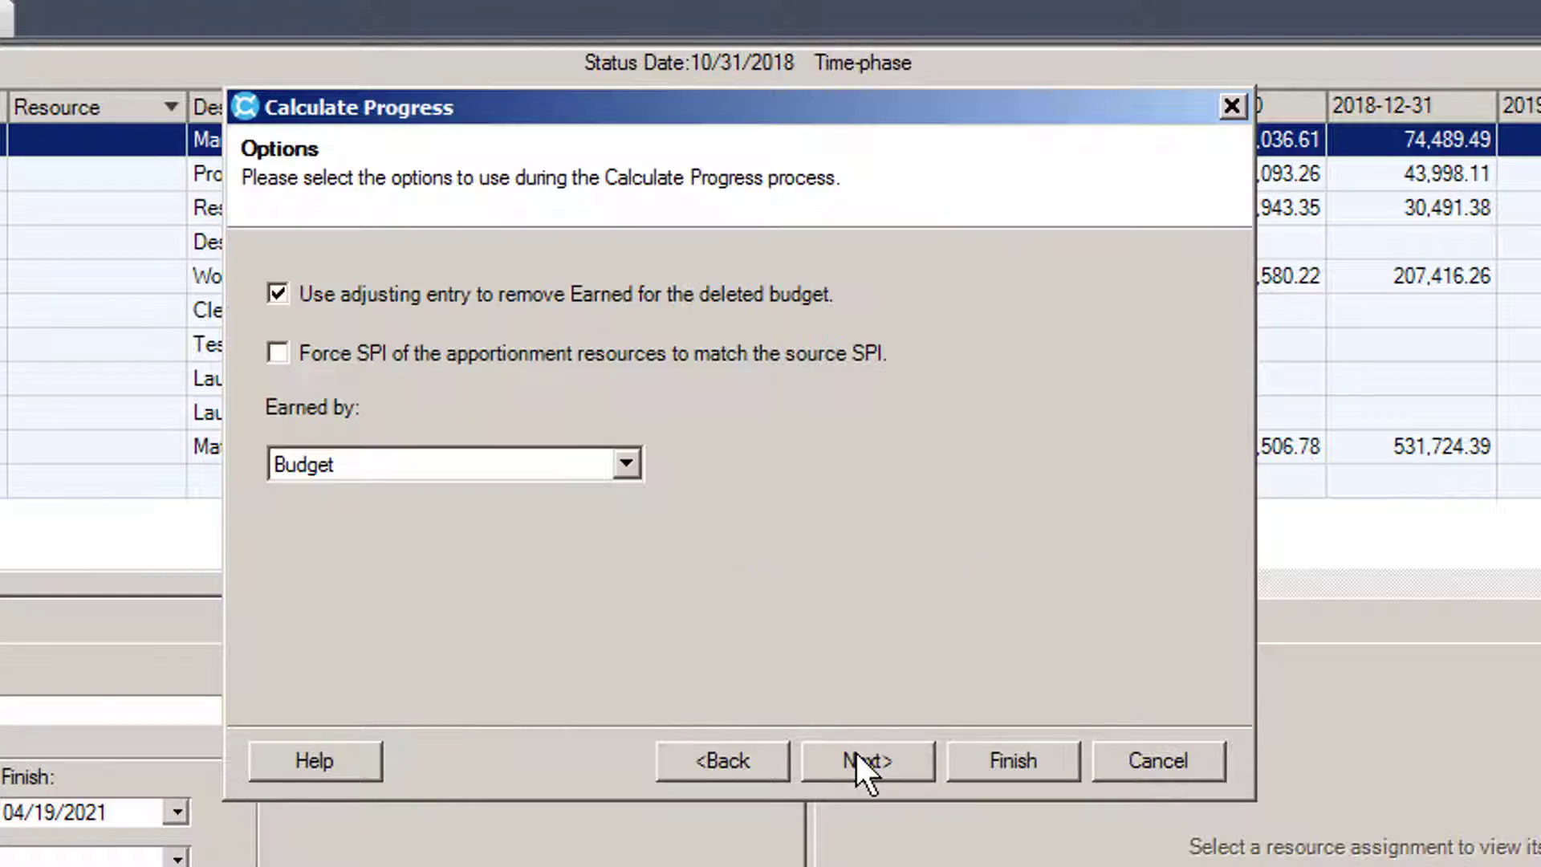
pyautogui.click(855, 749)
pyautogui.click(998, 764)
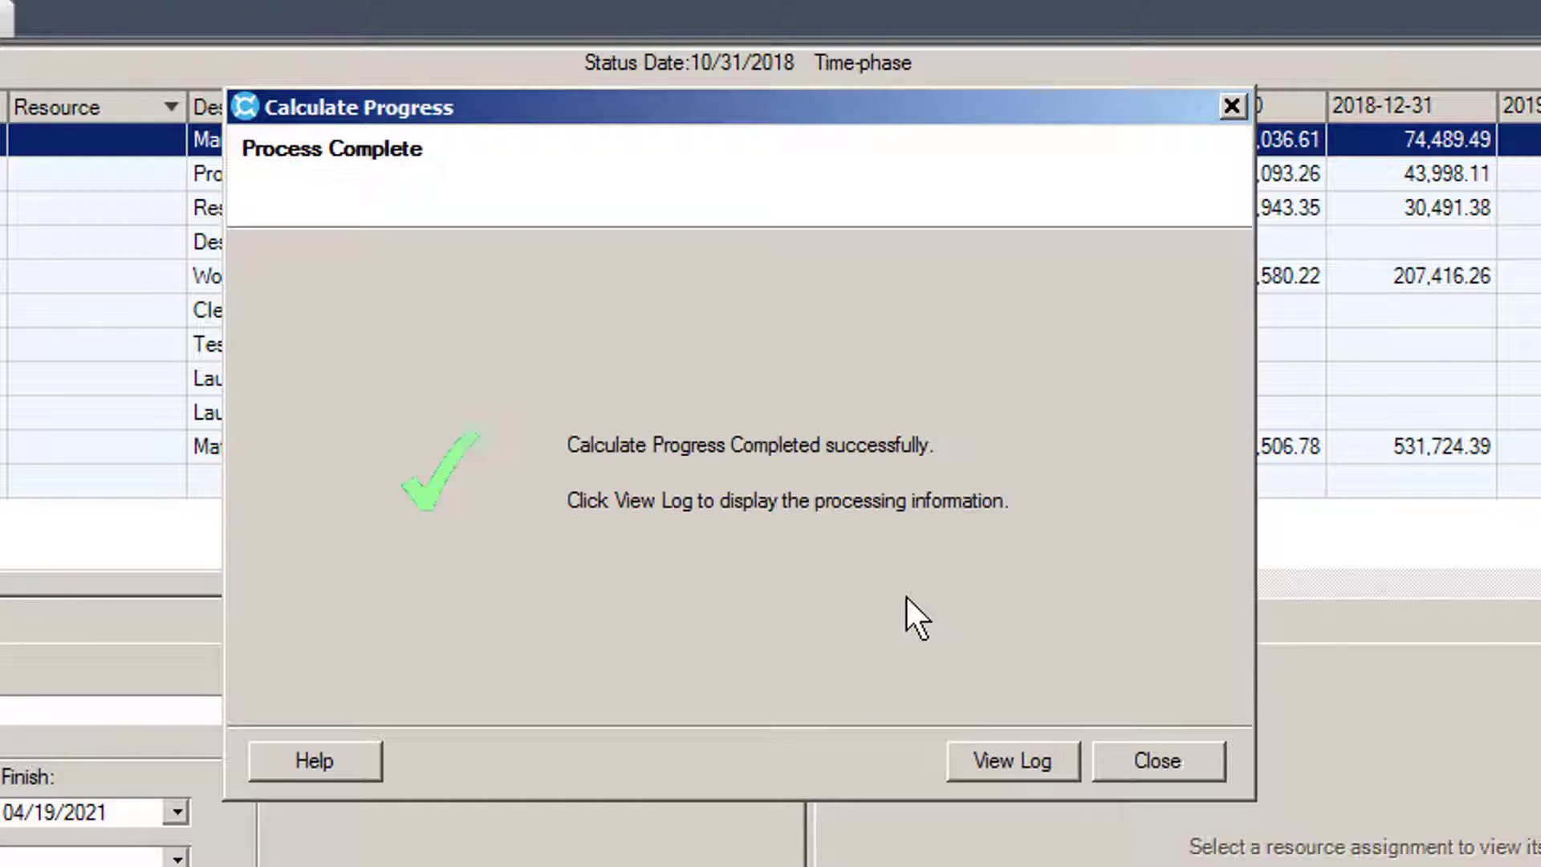
pyautogui.click(1152, 761)
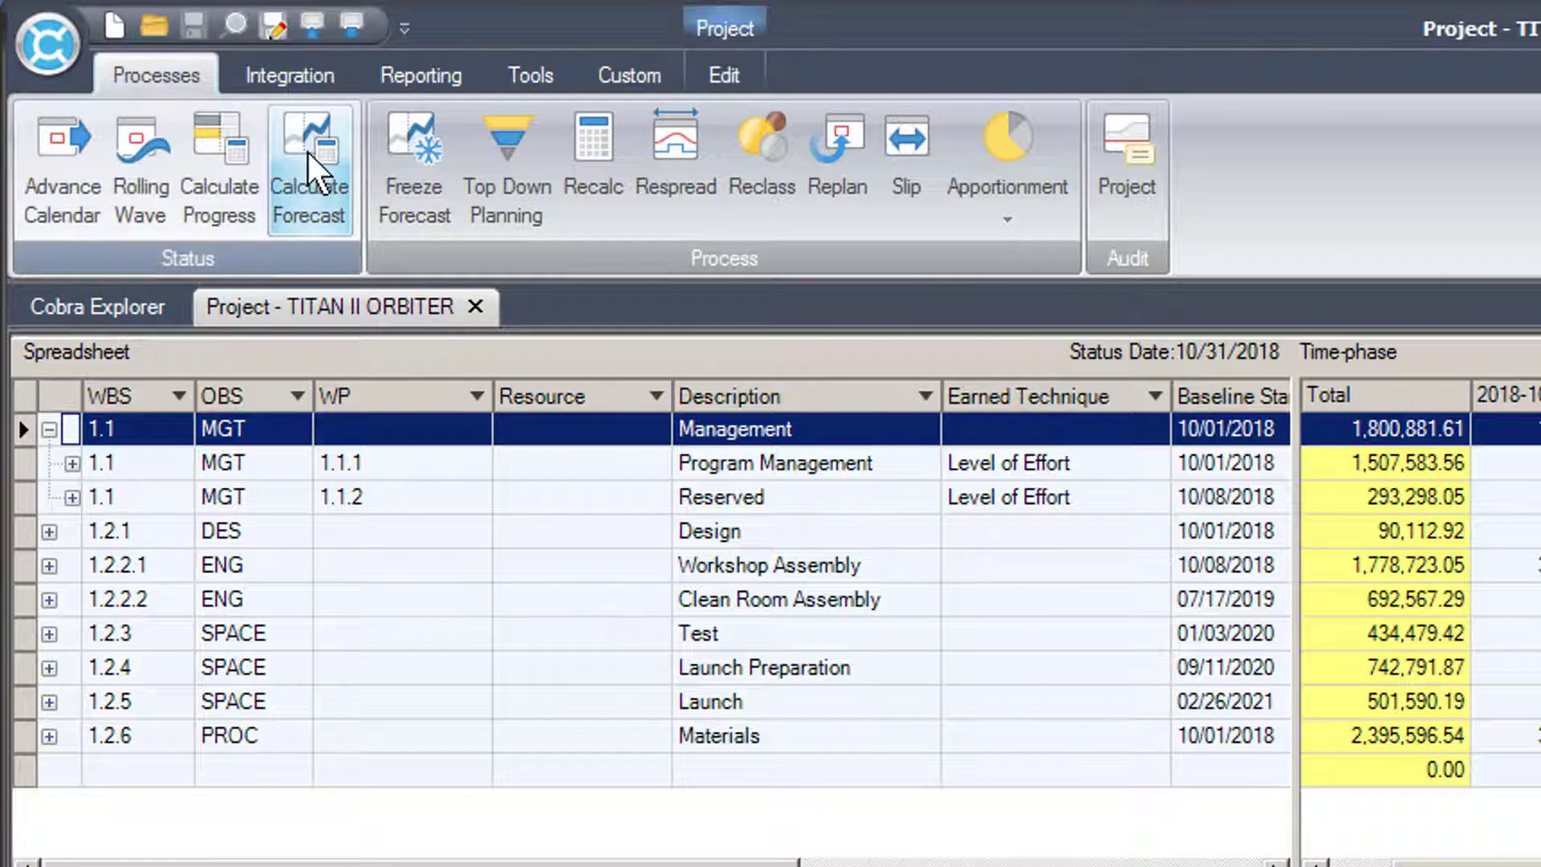
# Step: Start the Calculate Forecast wizard and move on to its forecast options
pyautogui.click(309, 170)
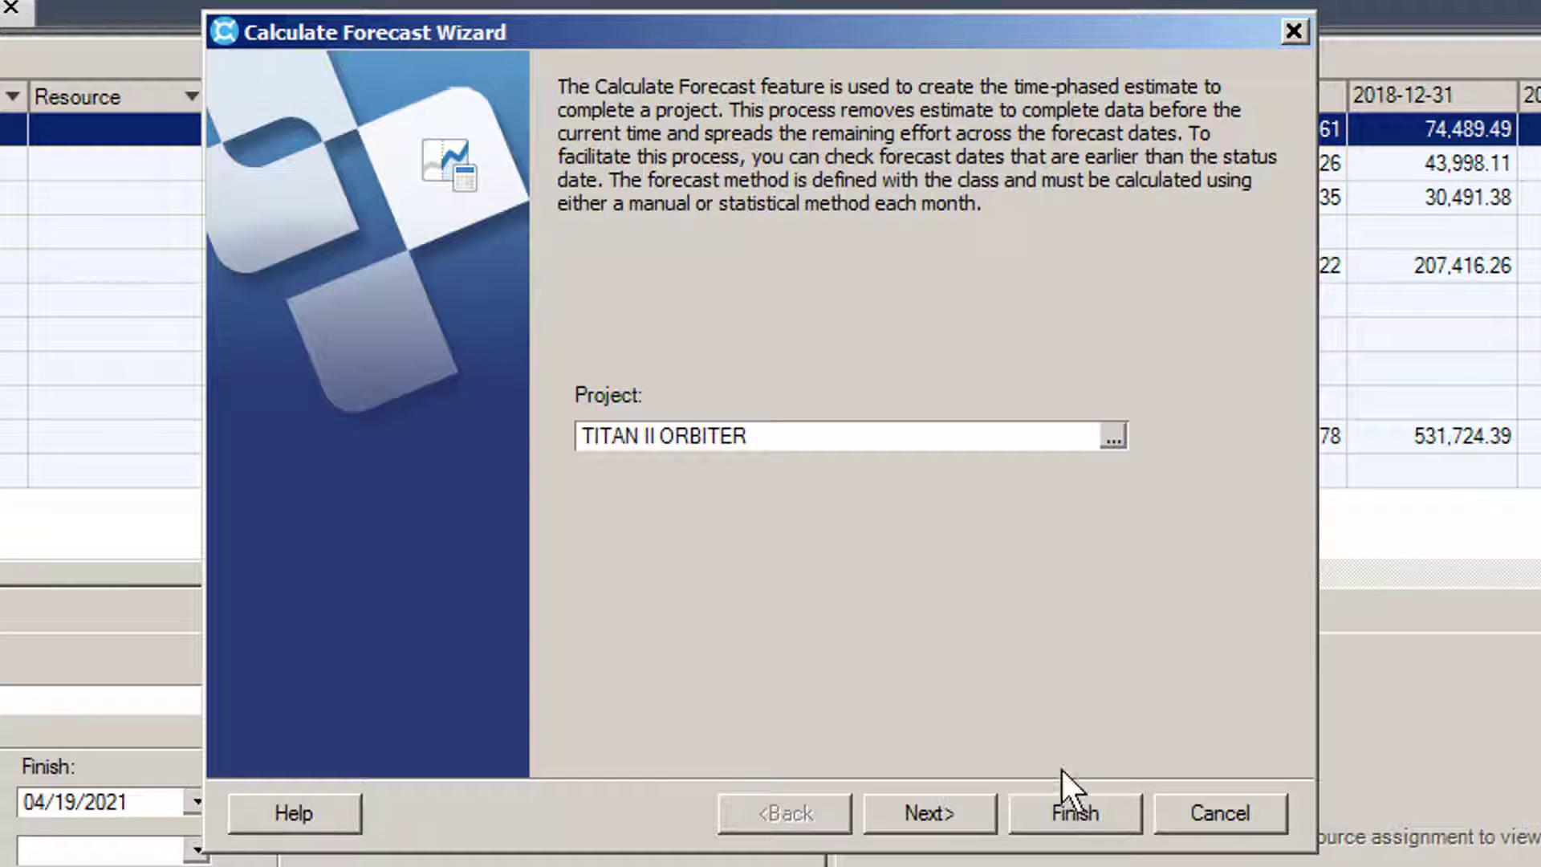
pyautogui.click(922, 804)
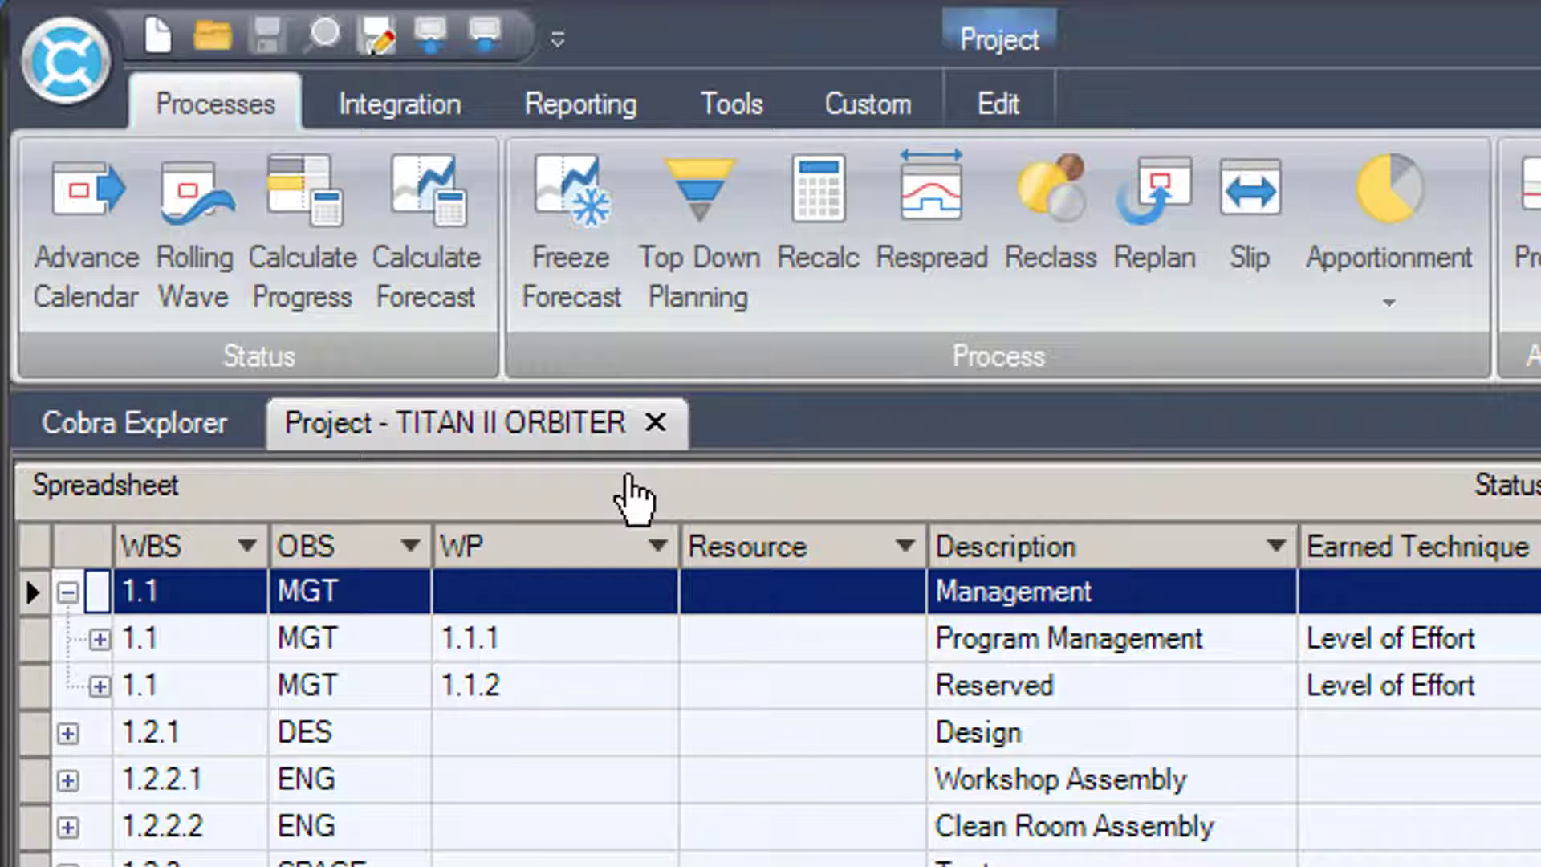
# Step: Back up the TITAN II ORBITER project to the file TITAN II ORBITER.cmp
pyautogui.click(431, 36)
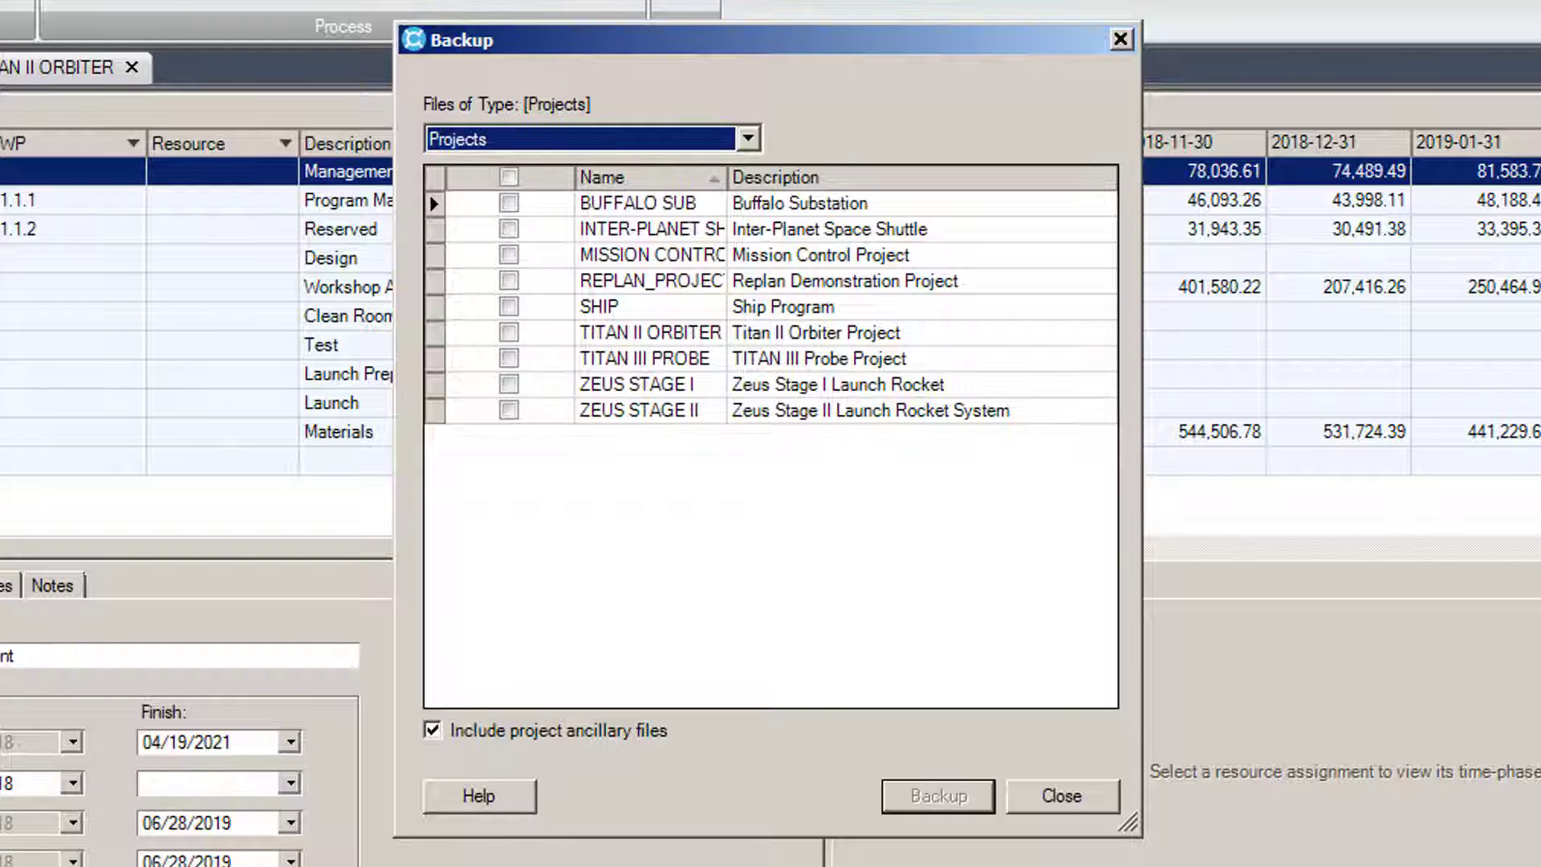
pyautogui.click(509, 332)
pyautogui.click(938, 796)
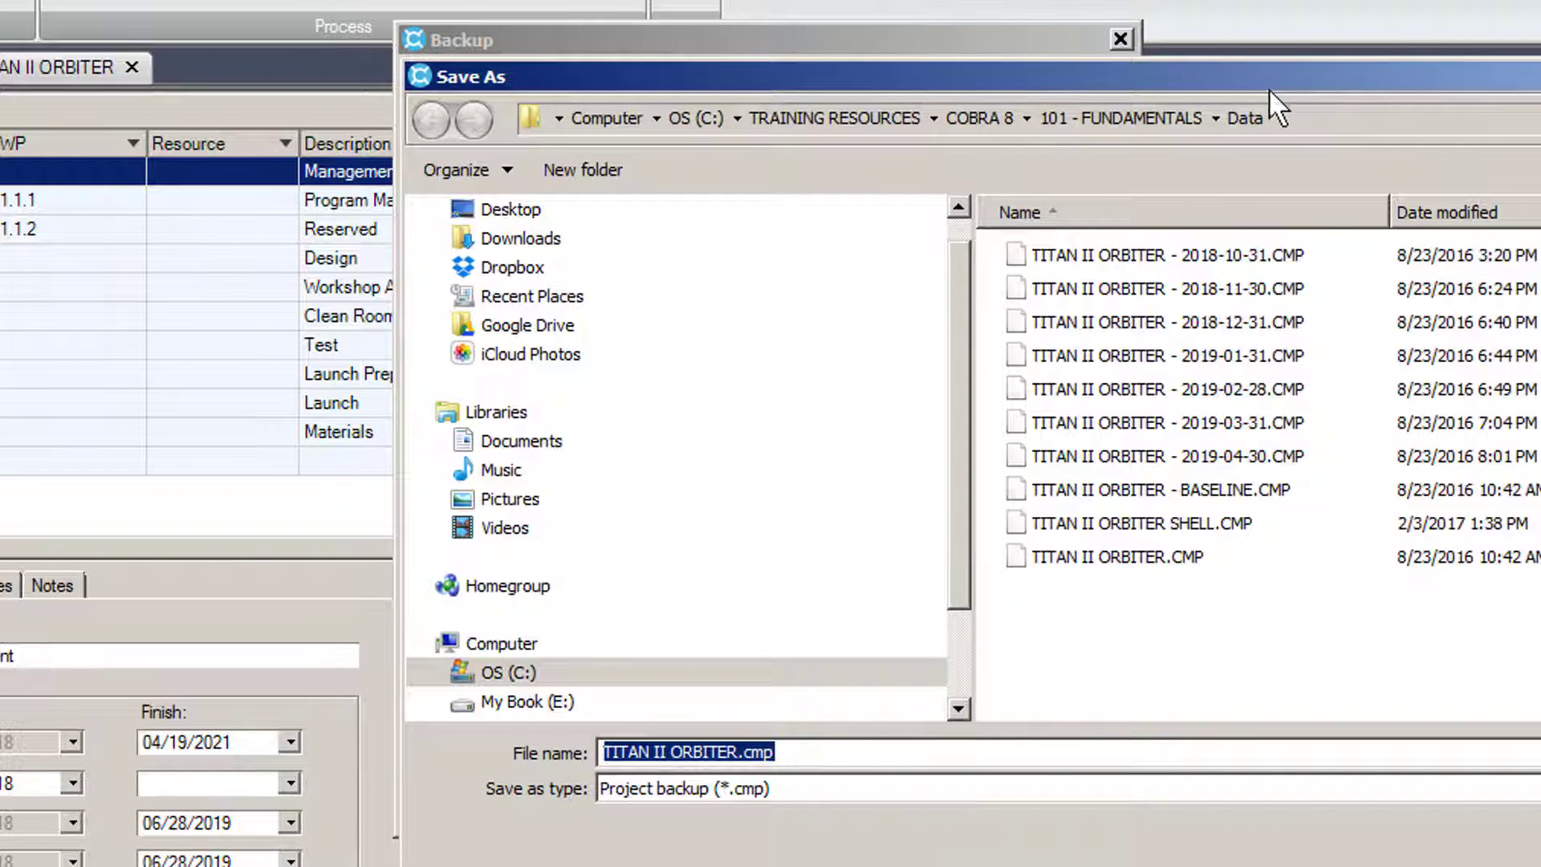
pyautogui.moveTo(1269, 88); pyautogui.dragTo(973, 18)
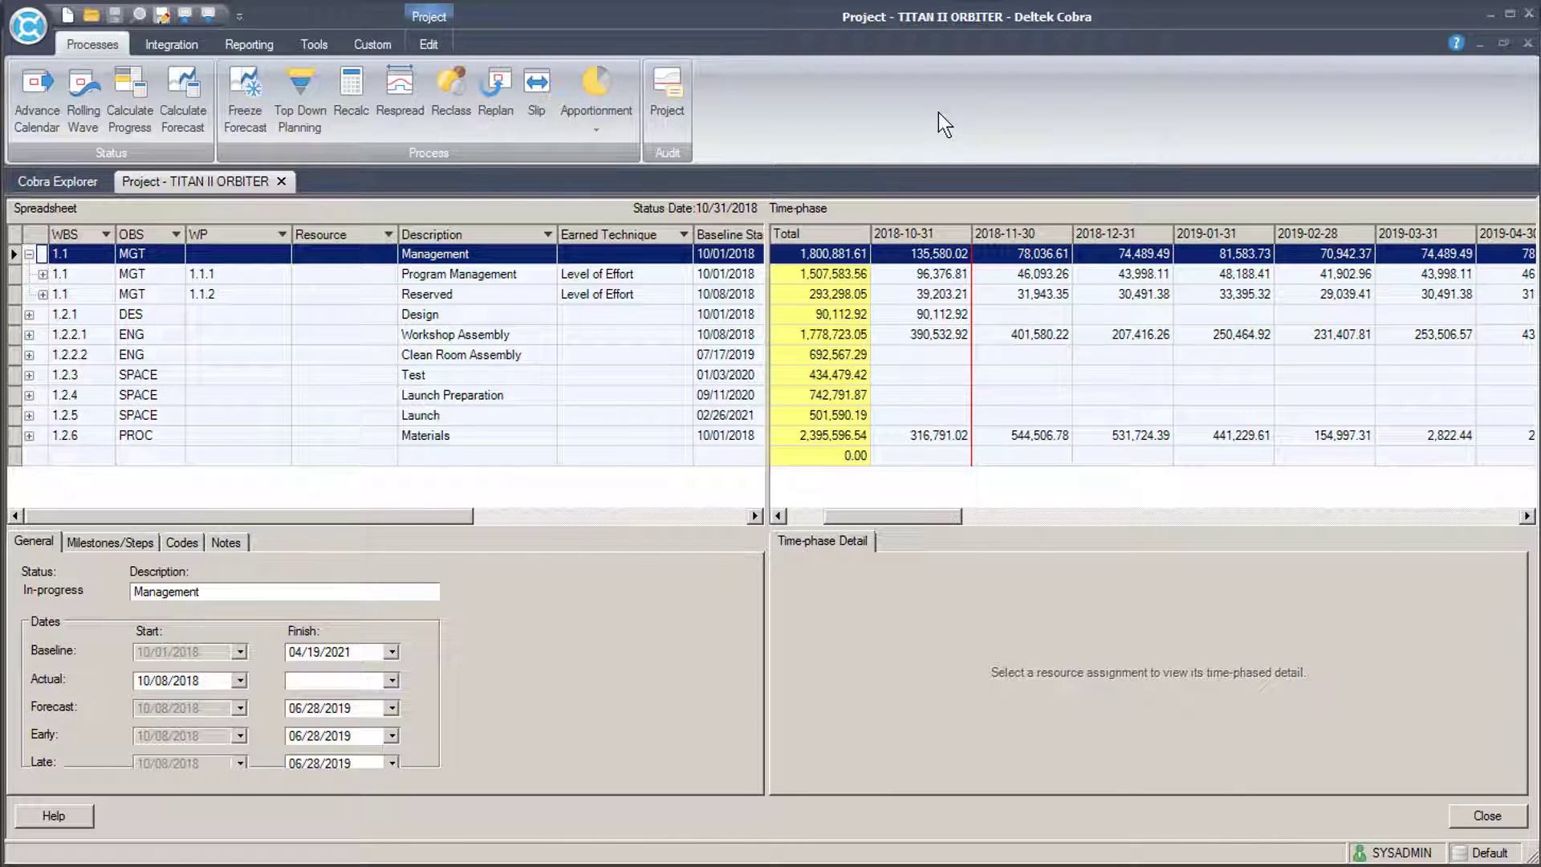
# Step: Open a variance analysis of the TITAN II ORBITER project
pyautogui.click(249, 44)
pyautogui.click(505, 103)
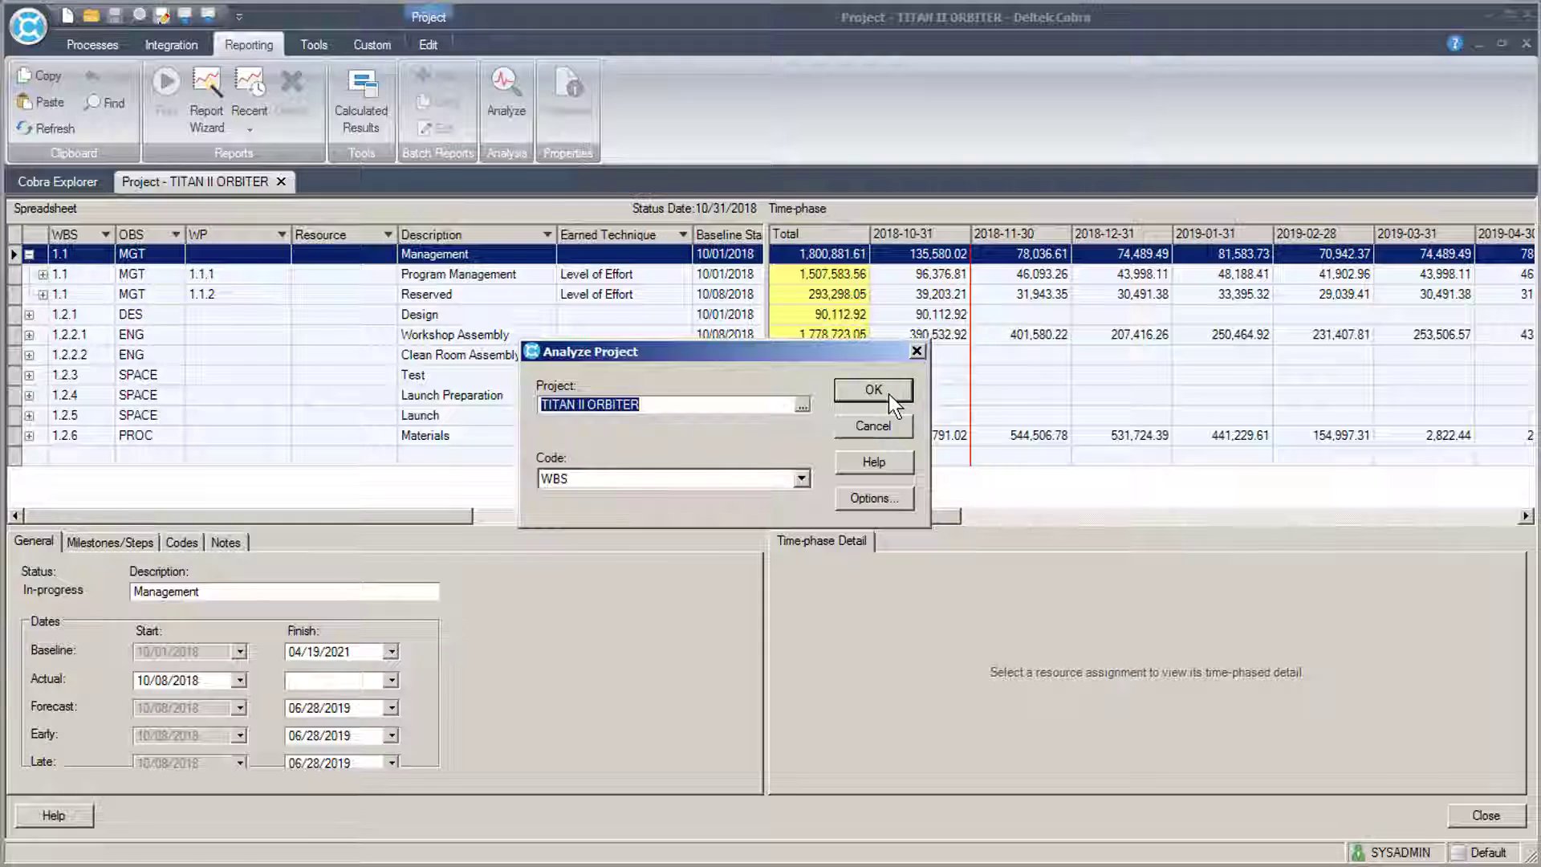
pyautogui.click(888, 393)
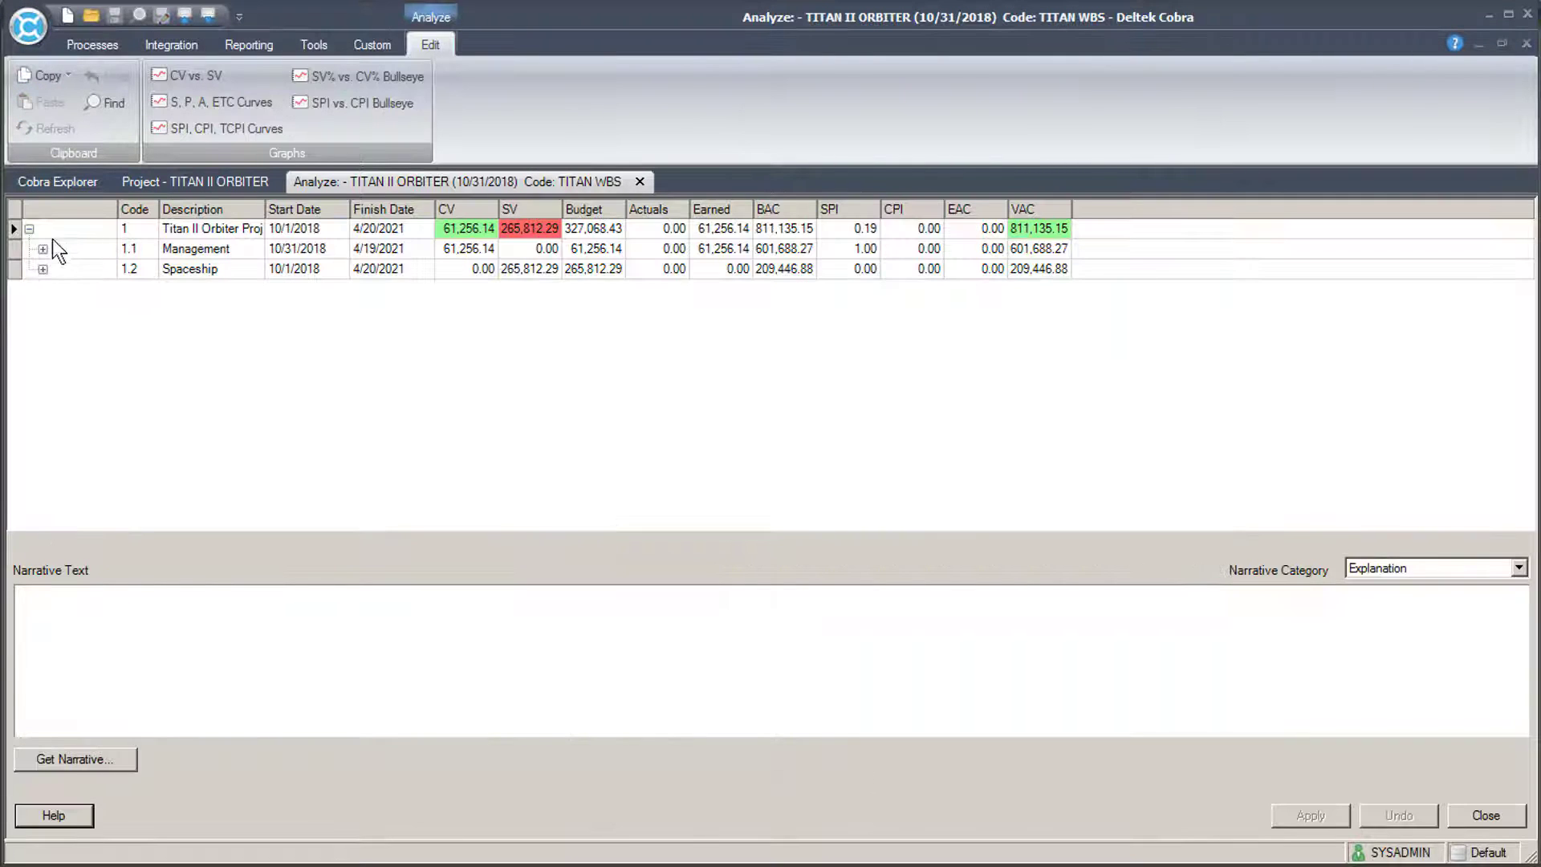
# Step: Expand Management, Spaceship, Design and Engineering Design to inspect Design's negative schedule variance
pyautogui.click(43, 250)
pyautogui.click(43, 350)
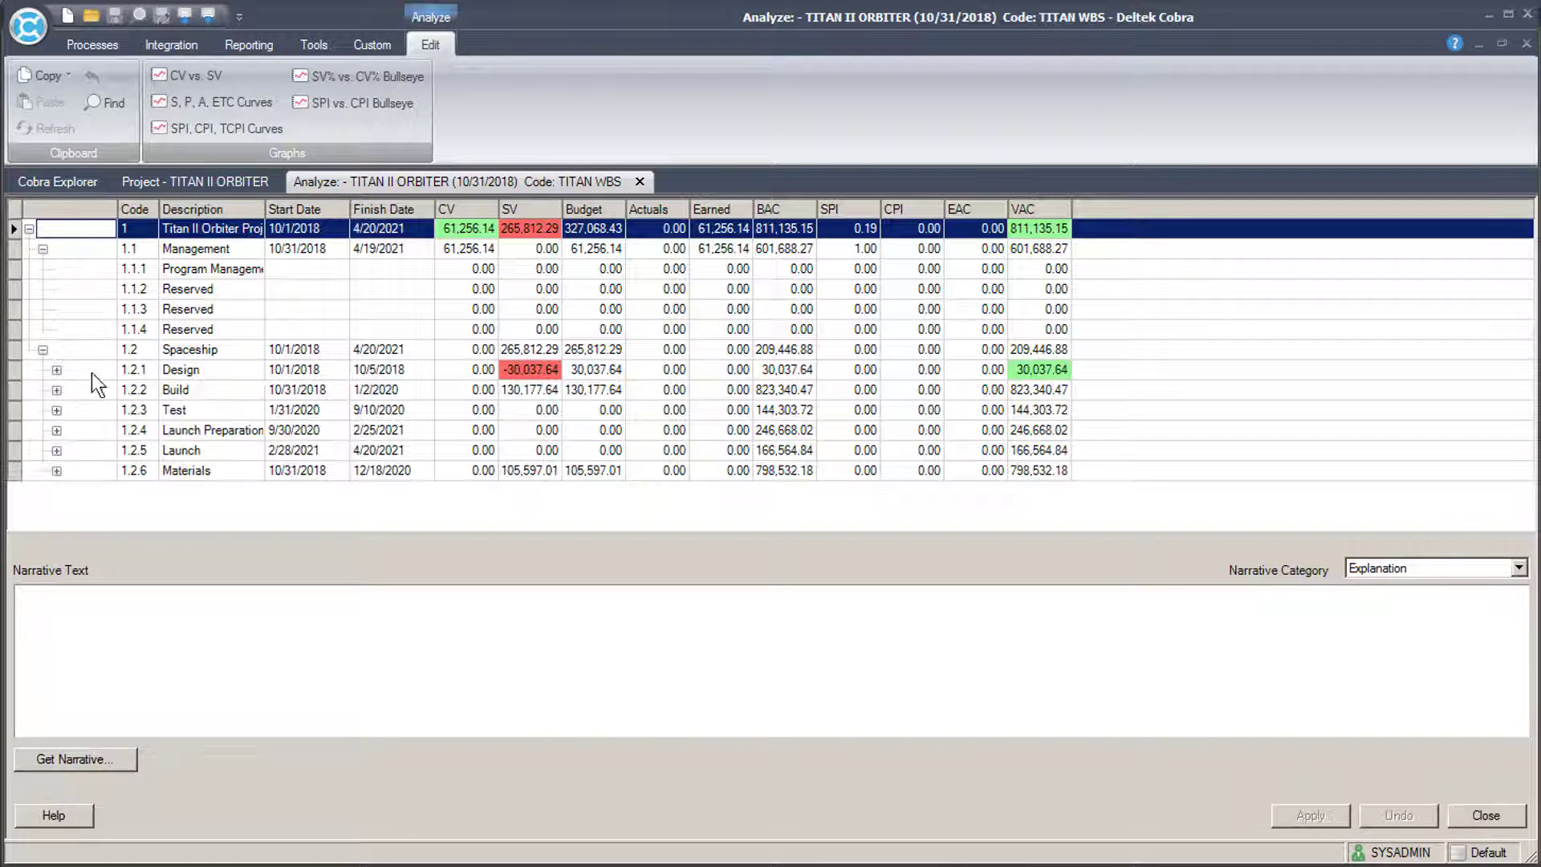
pyautogui.click(536, 371)
pyautogui.click(57, 370)
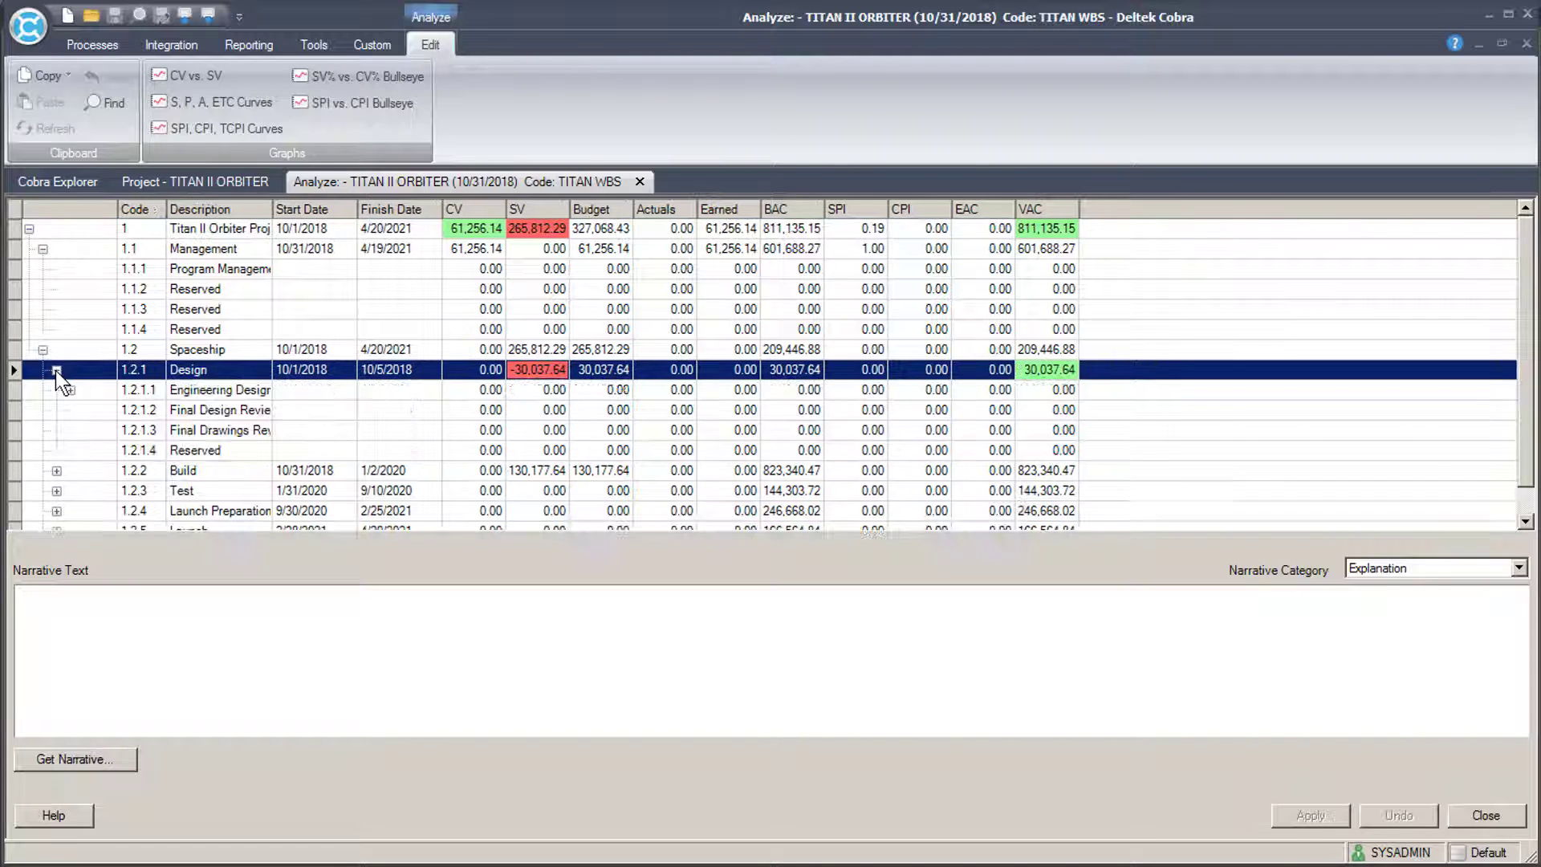
pyautogui.scroll(-1, 335, 438)
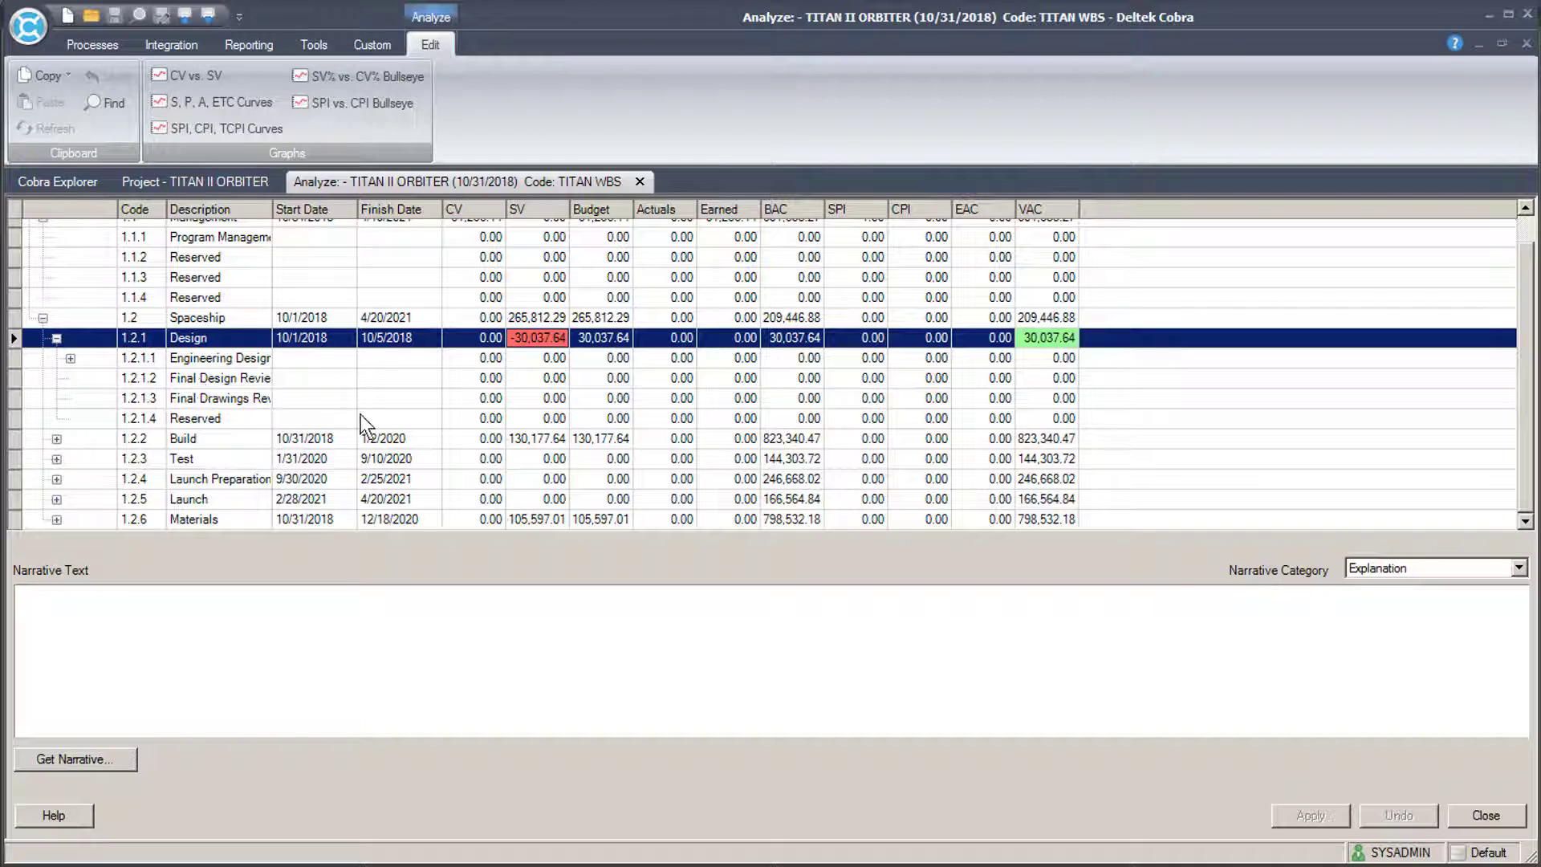
pyautogui.click(70, 357)
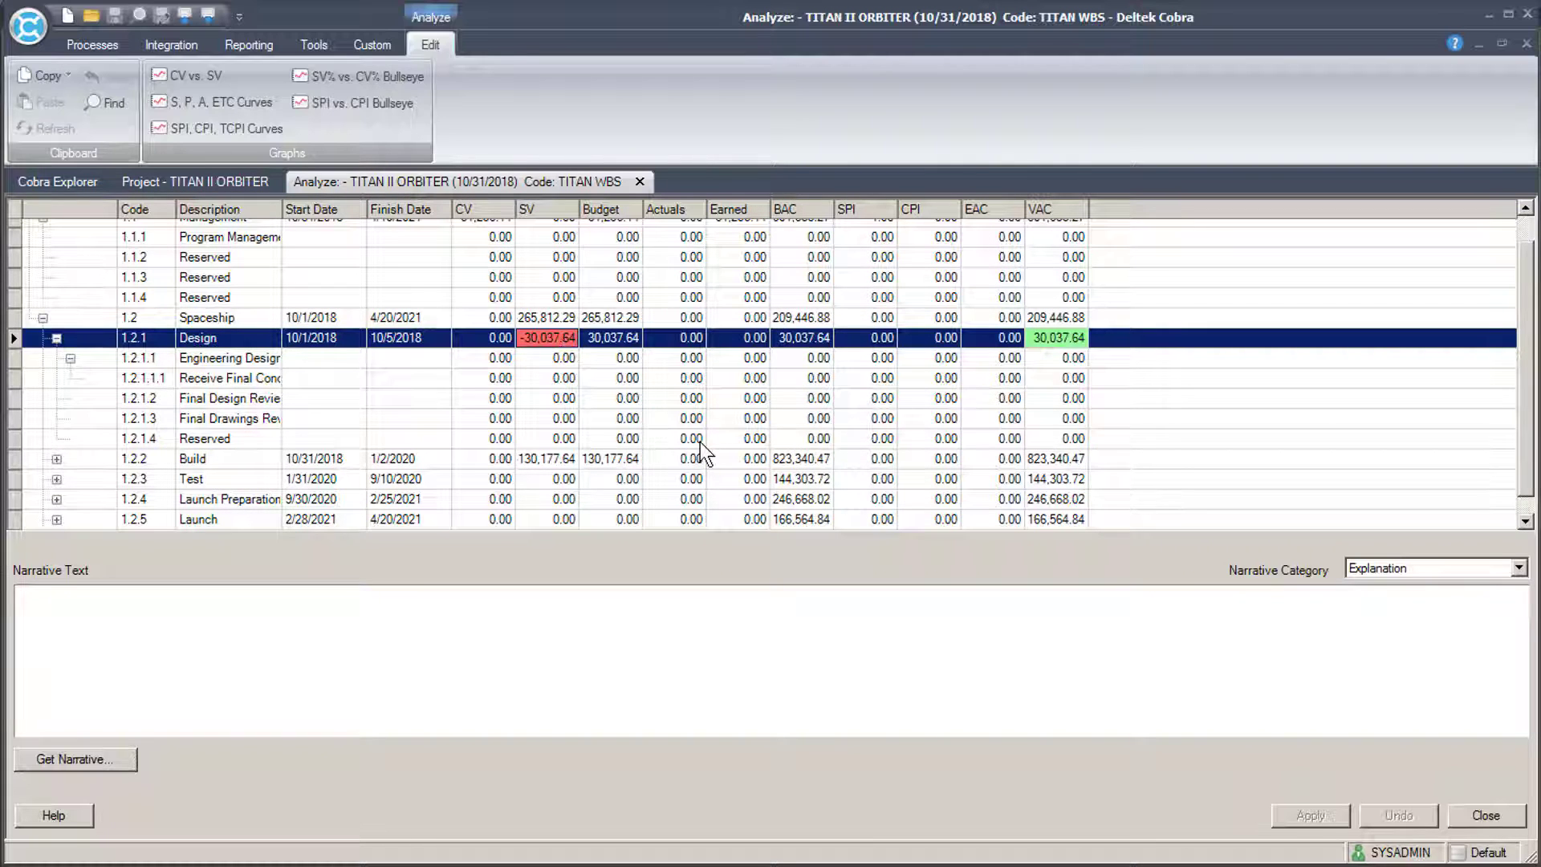
pyautogui.scroll(-1, 704, 441)
pyautogui.scroll(3, 704, 441)
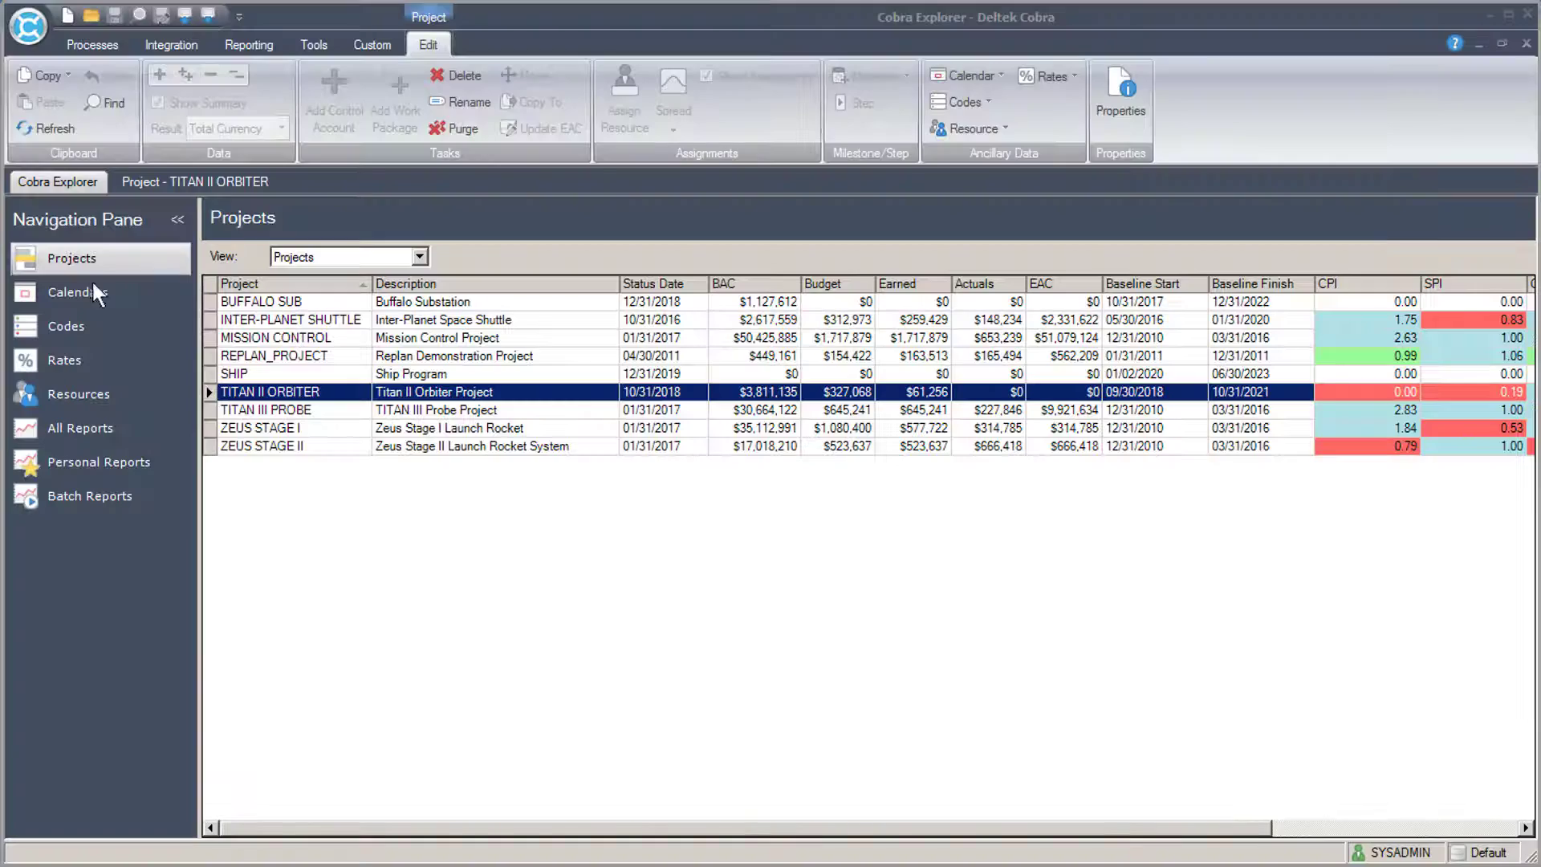
# Step: List All Reports and select the IPMR CPR Format 2 report
pyautogui.click(90, 427)
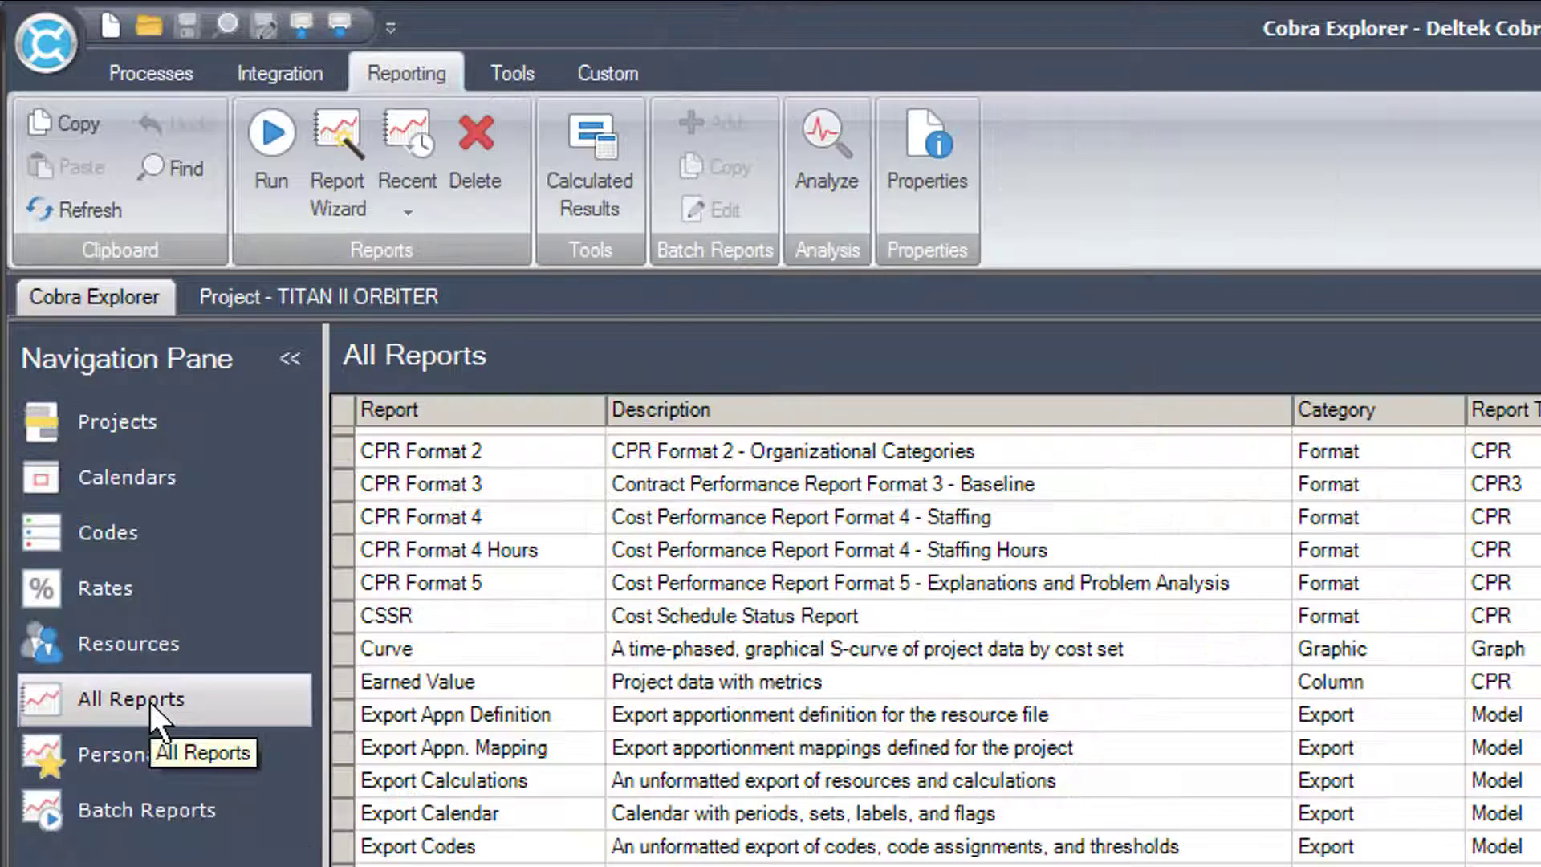
pyautogui.scroll(-2, 883, 642)
pyautogui.click(883, 803)
pyautogui.scroll(-3, 882, 642)
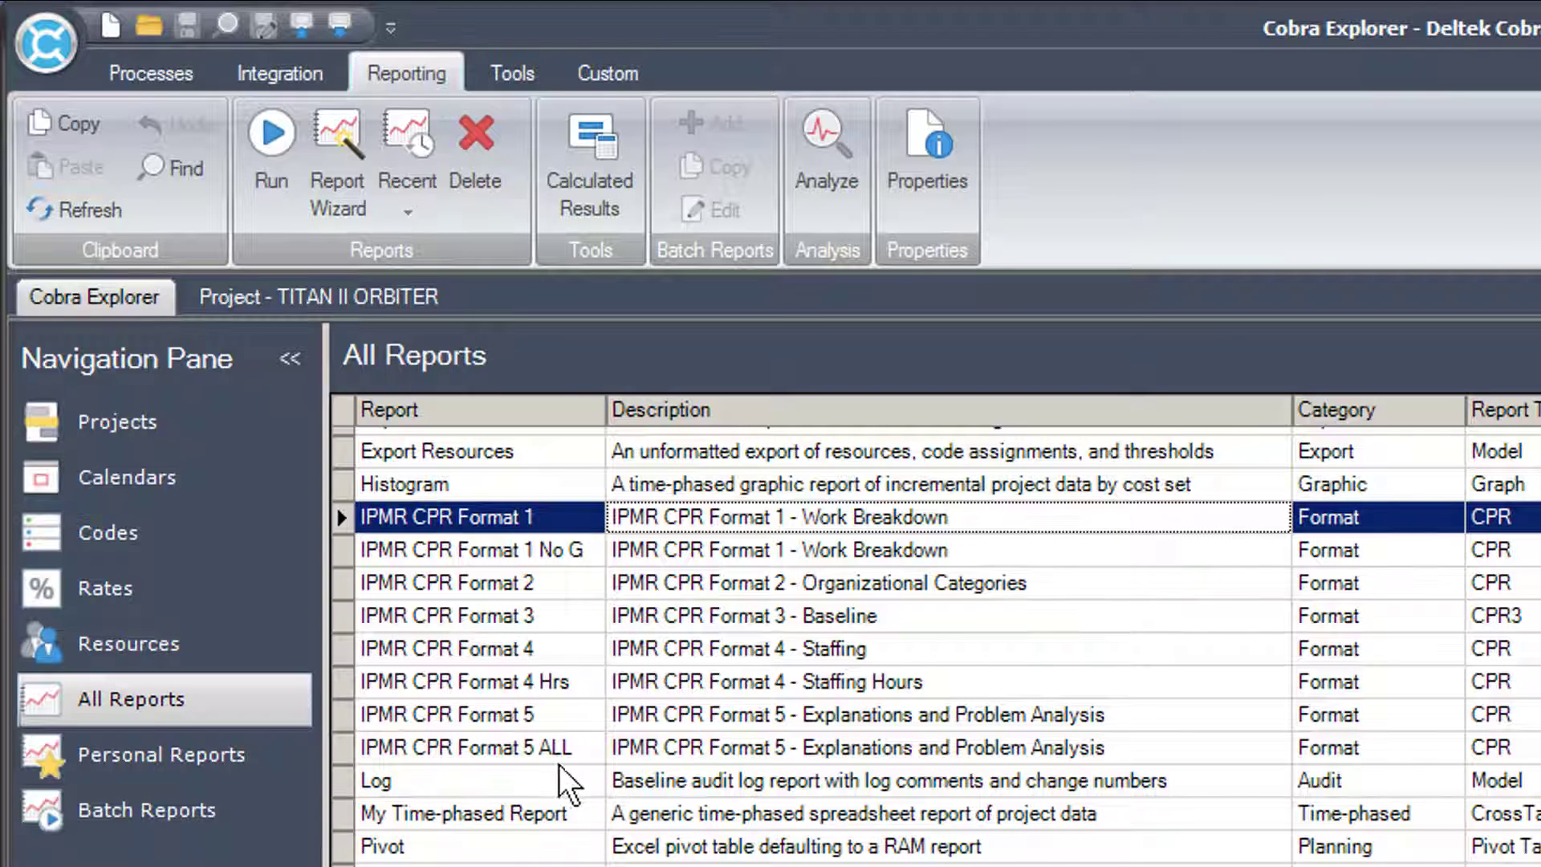
pyautogui.click(491, 586)
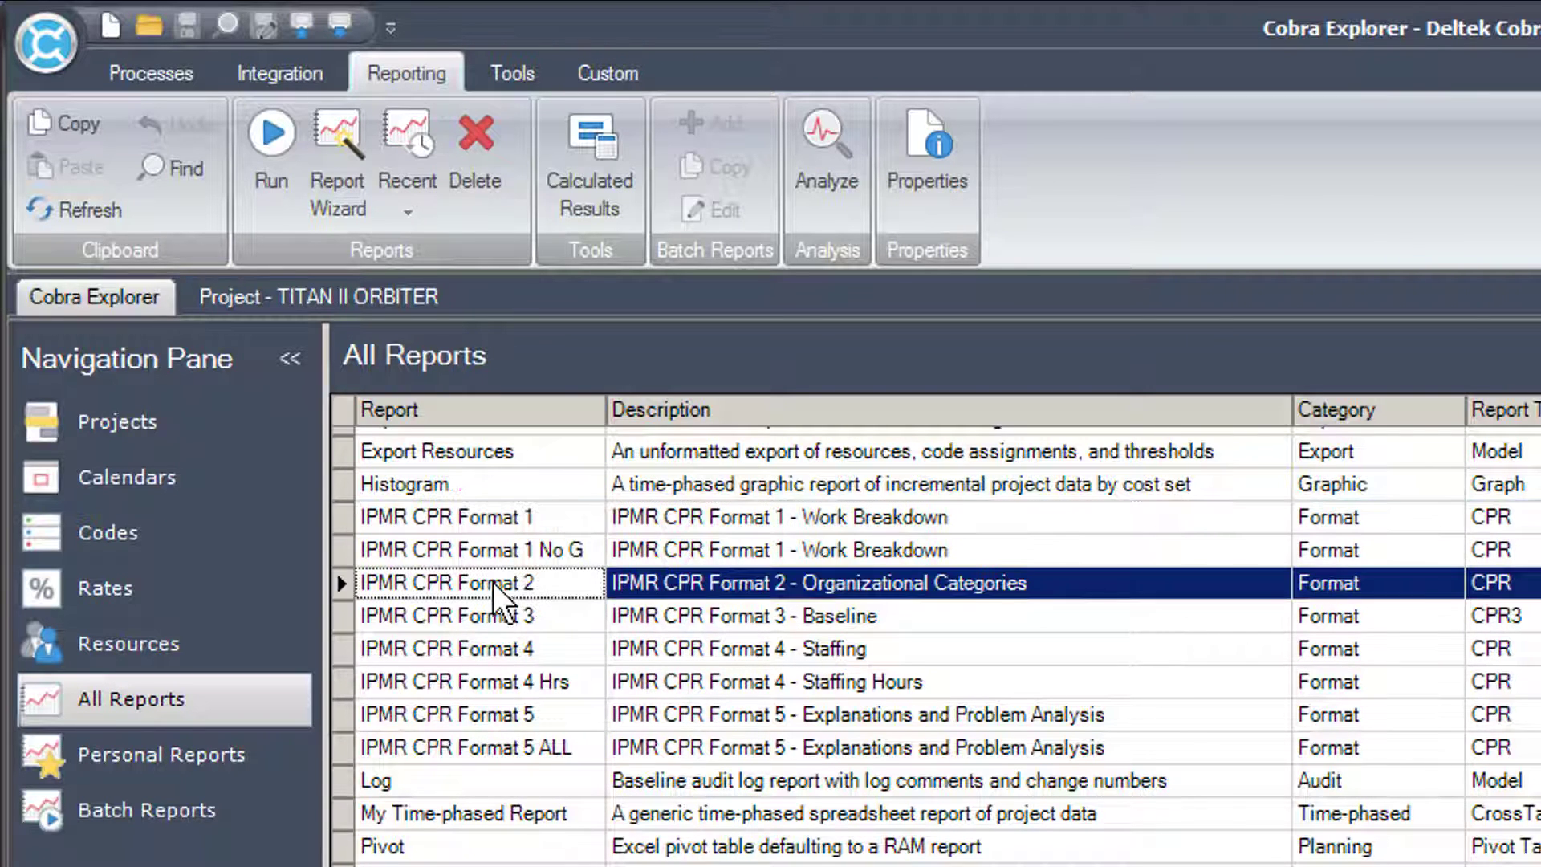
# Step: Open the IPMR CPR Format 2 Report Wizard and review its filter, sub-total and style pages
pyautogui.doubleClick(844, 590)
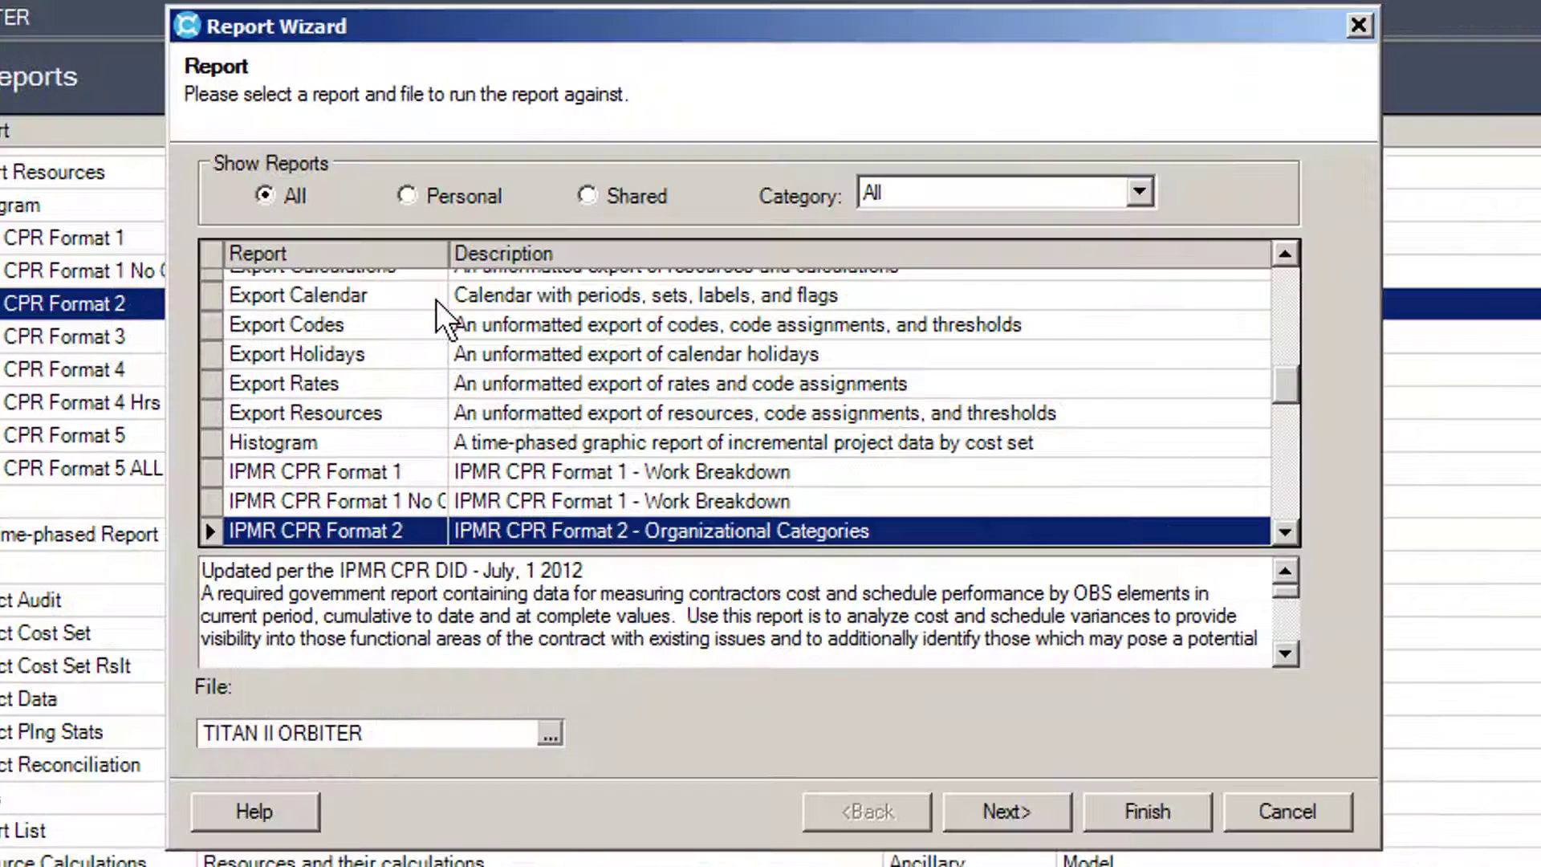
pyautogui.click(999, 815)
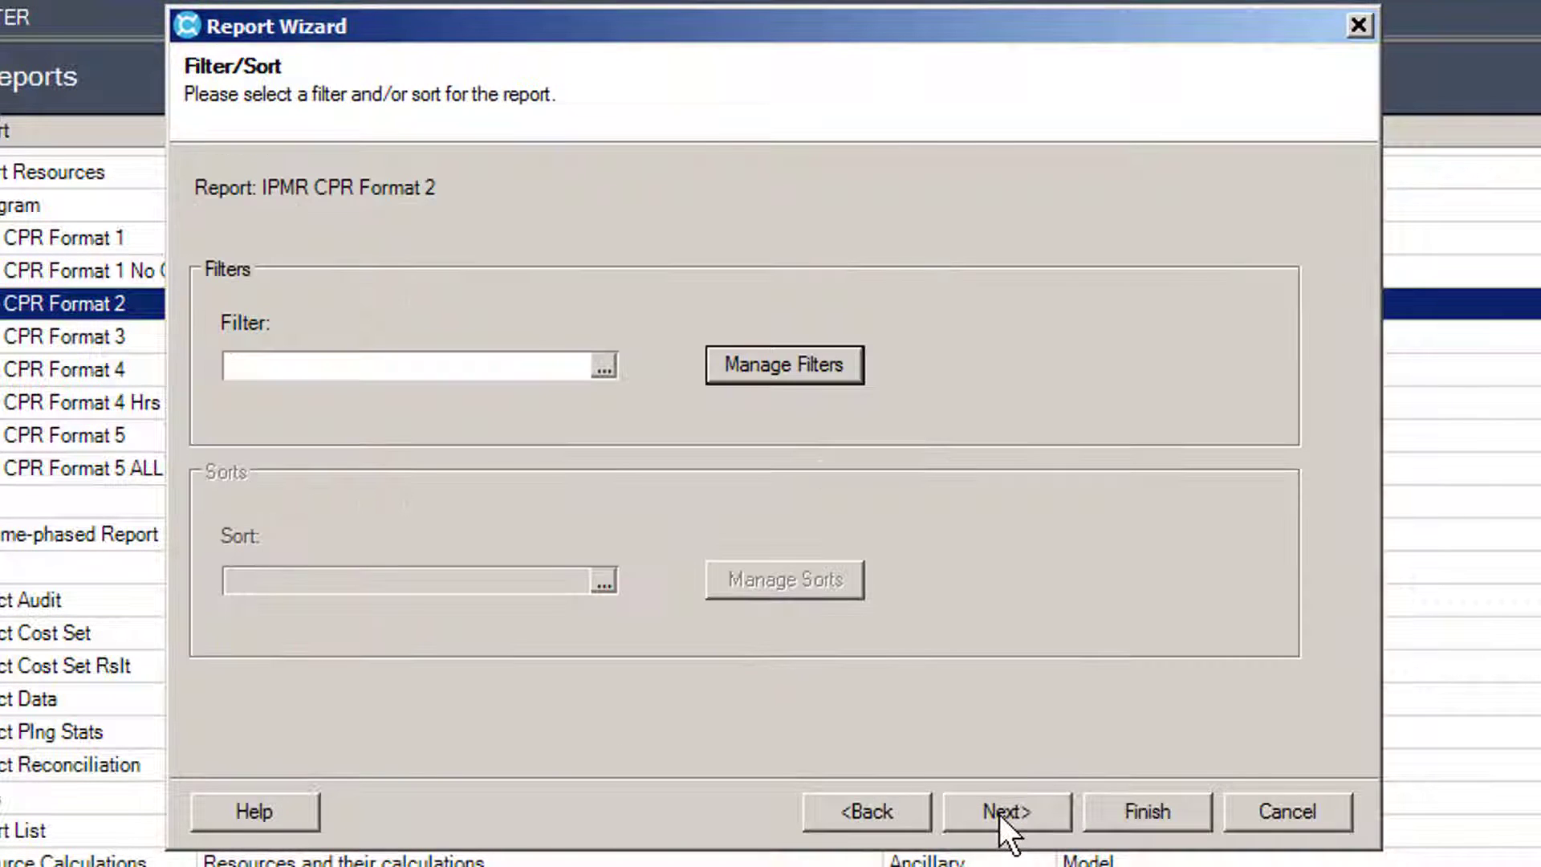
pyautogui.click(999, 816)
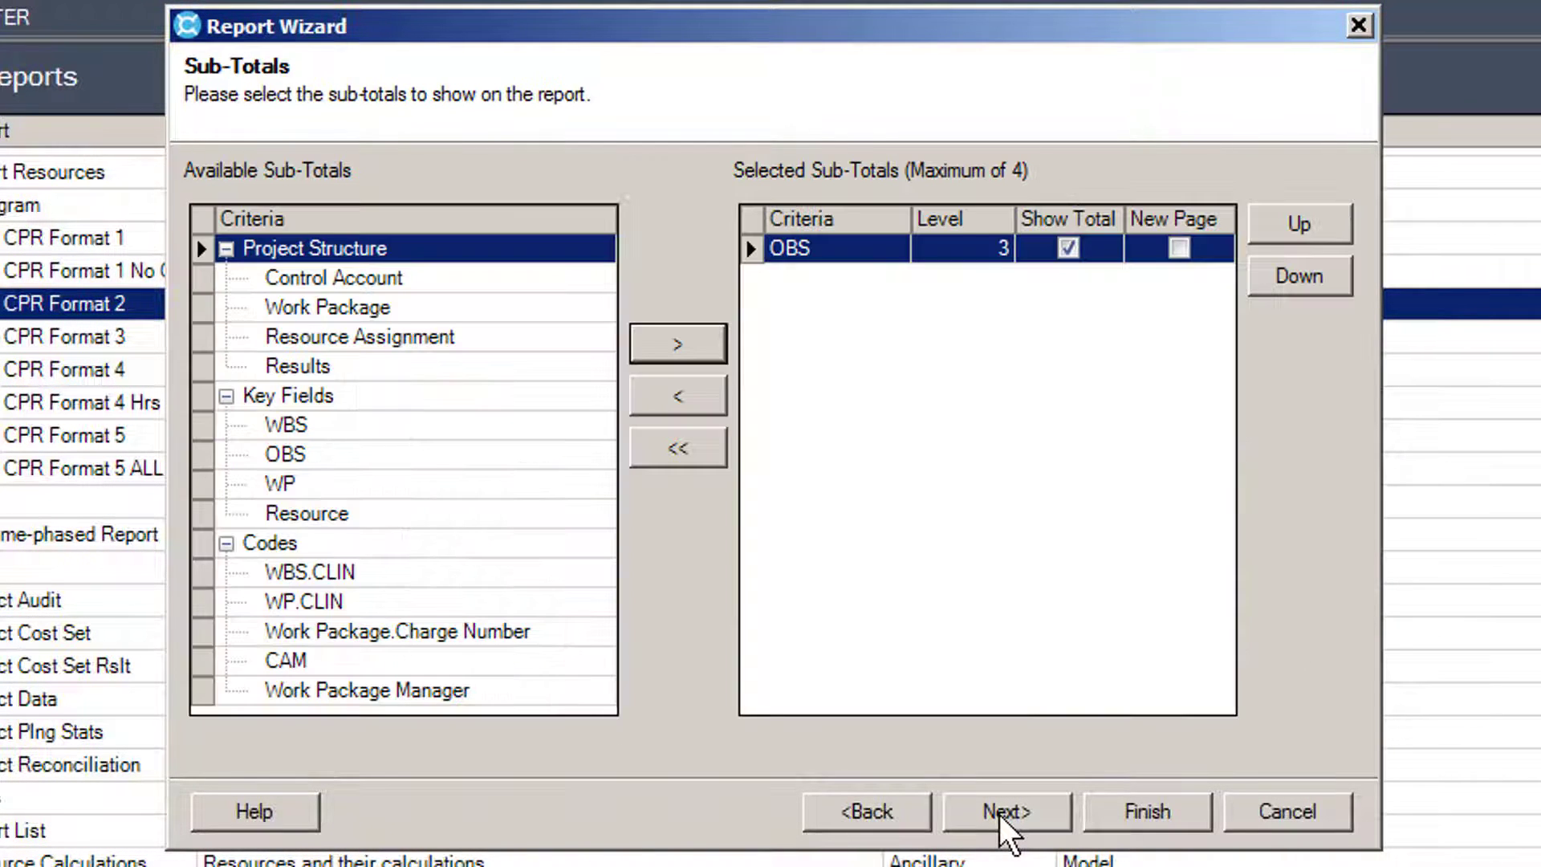
pyautogui.click(999, 816)
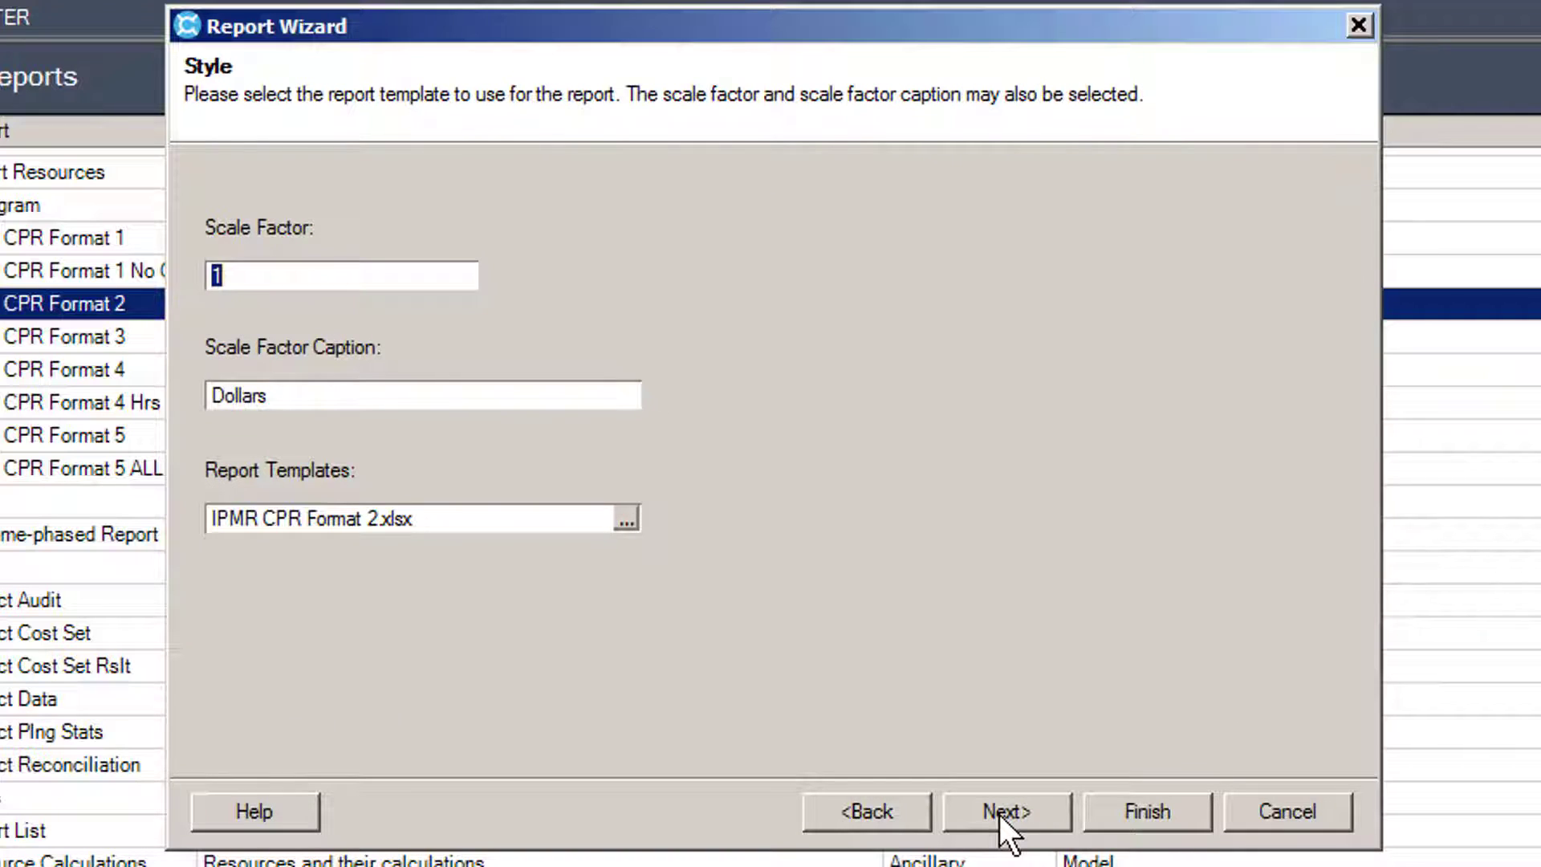
pyautogui.click(999, 816)
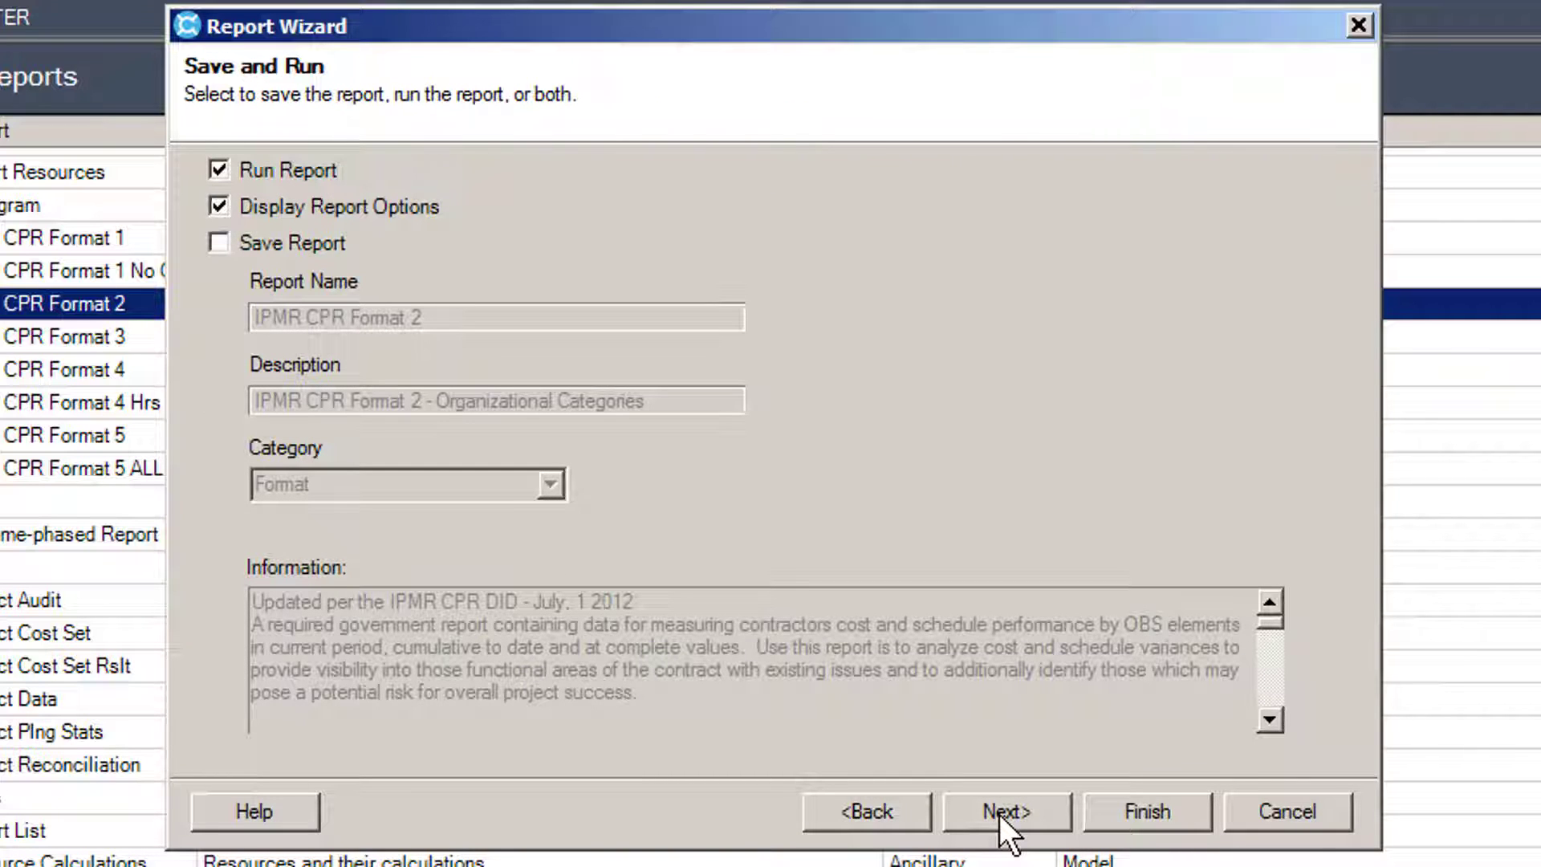
pyautogui.click(999, 812)
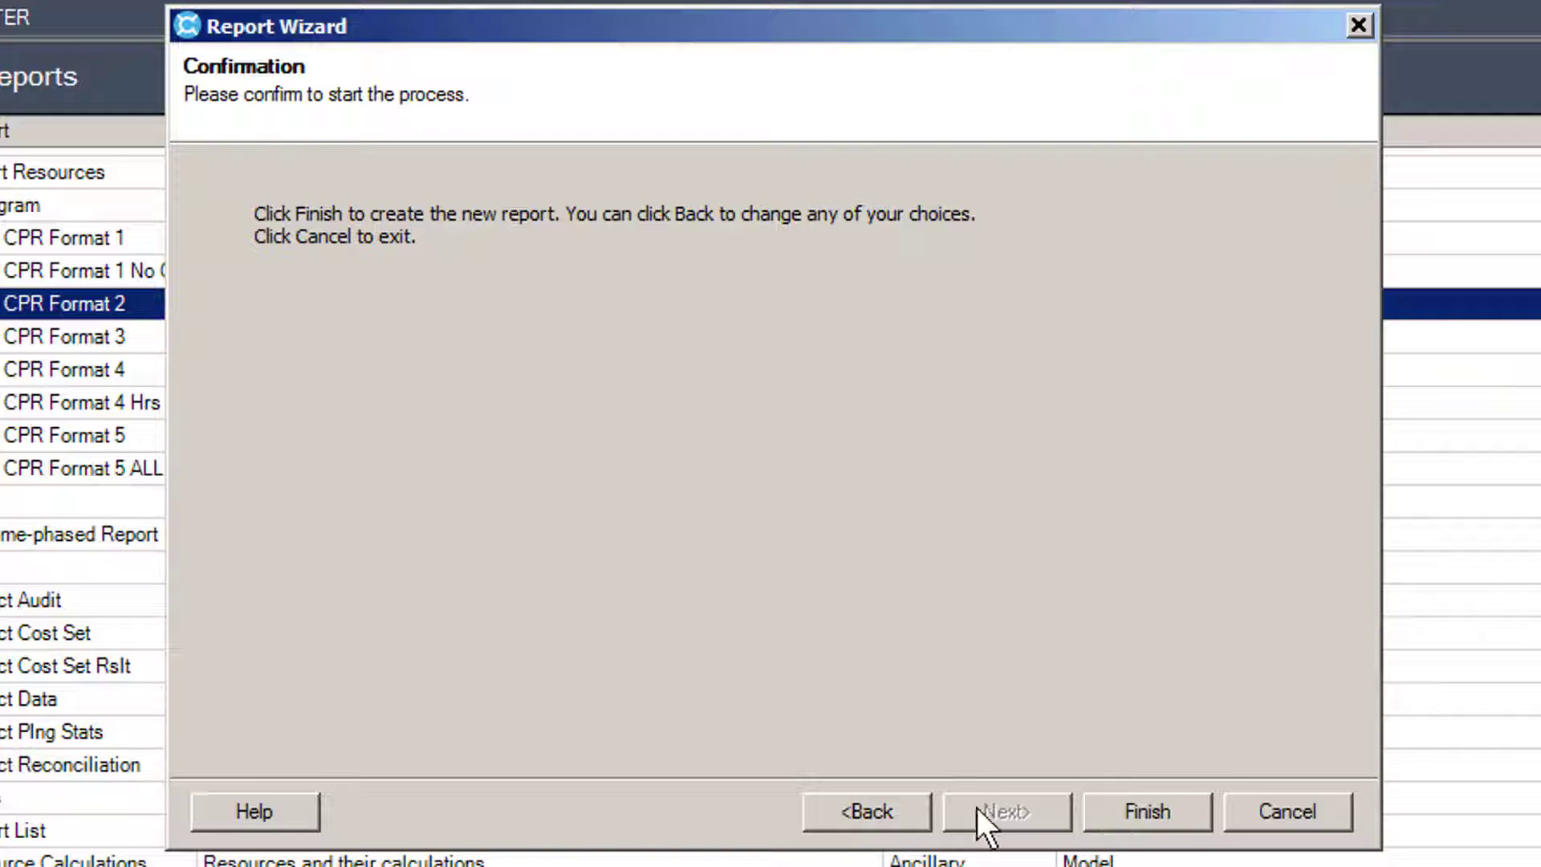
pyautogui.click(865, 809)
# Step: Enable Save Report under the name IPMR CPR Format 2x and run the report
pyautogui.click(218, 242)
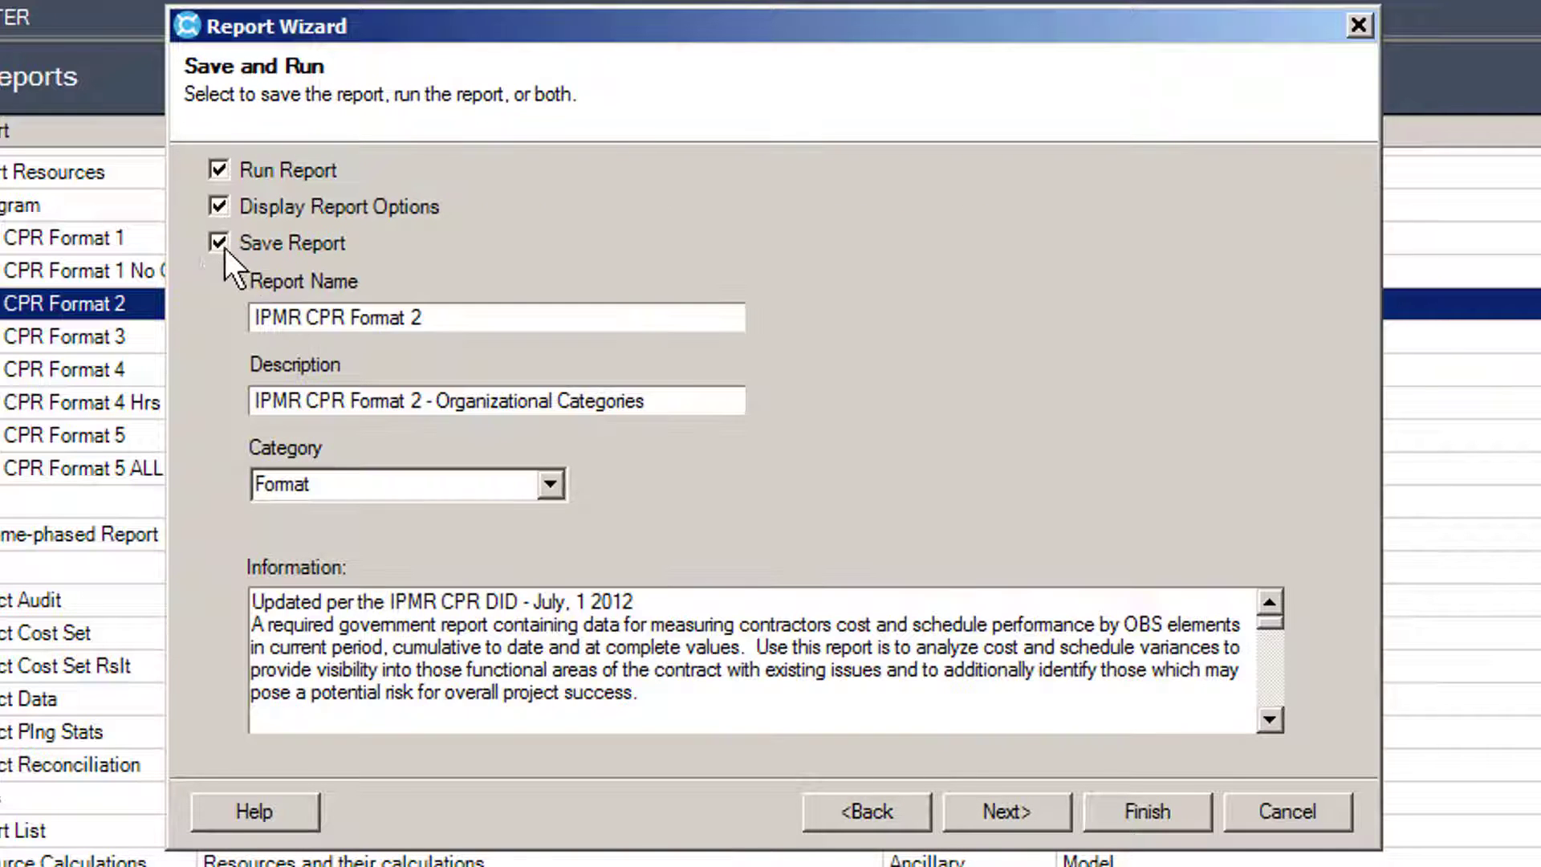
pyautogui.click(458, 317)
pyautogui.doubleClick(462, 317)
pyautogui.click(462, 317)
pyautogui.write('x')
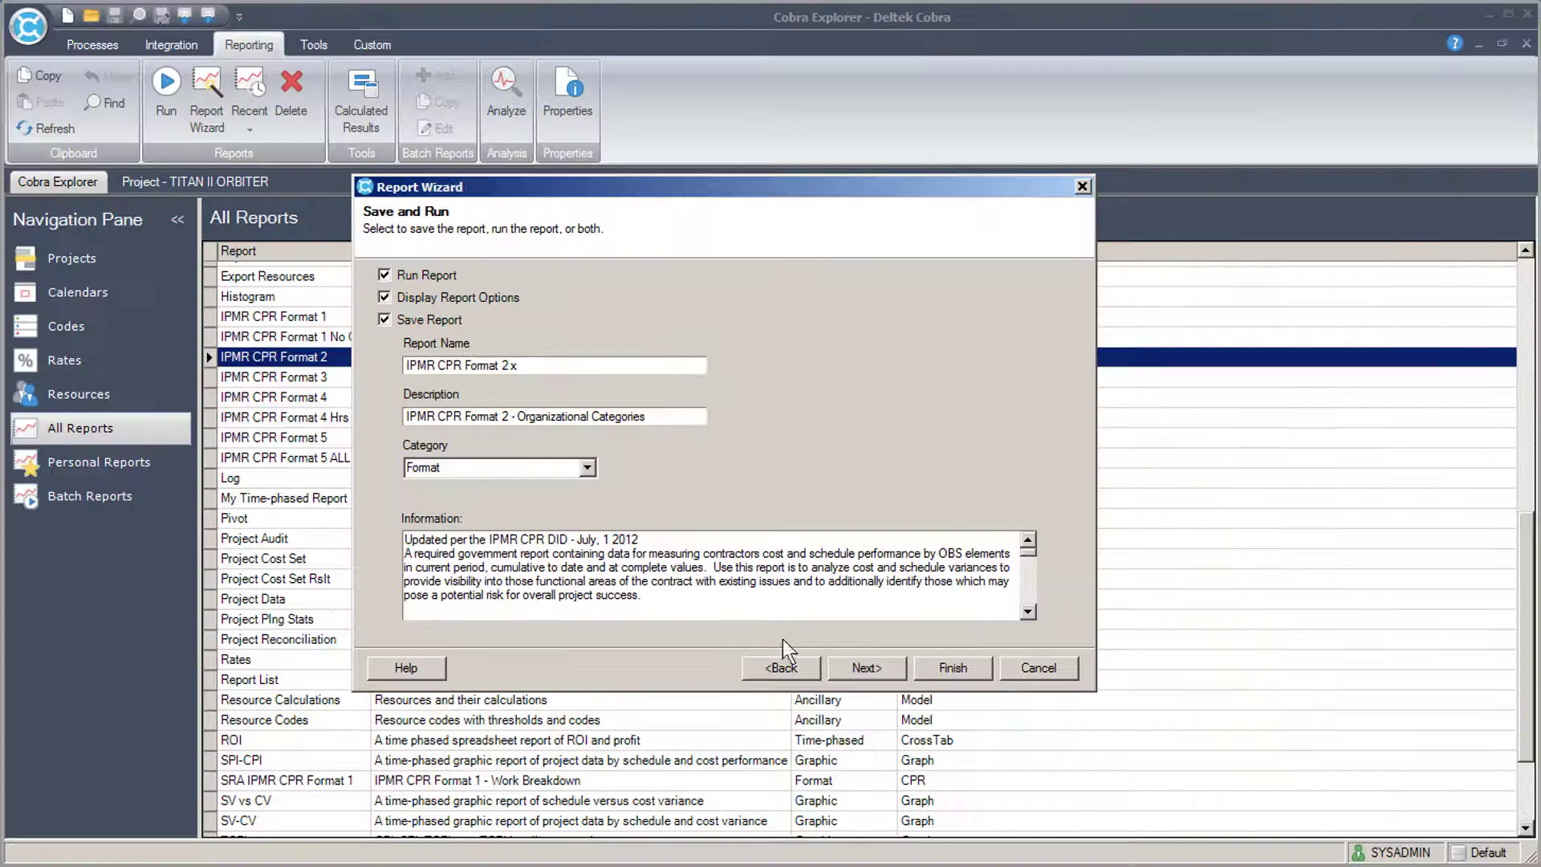
pyautogui.click(867, 669)
pyautogui.click(947, 669)
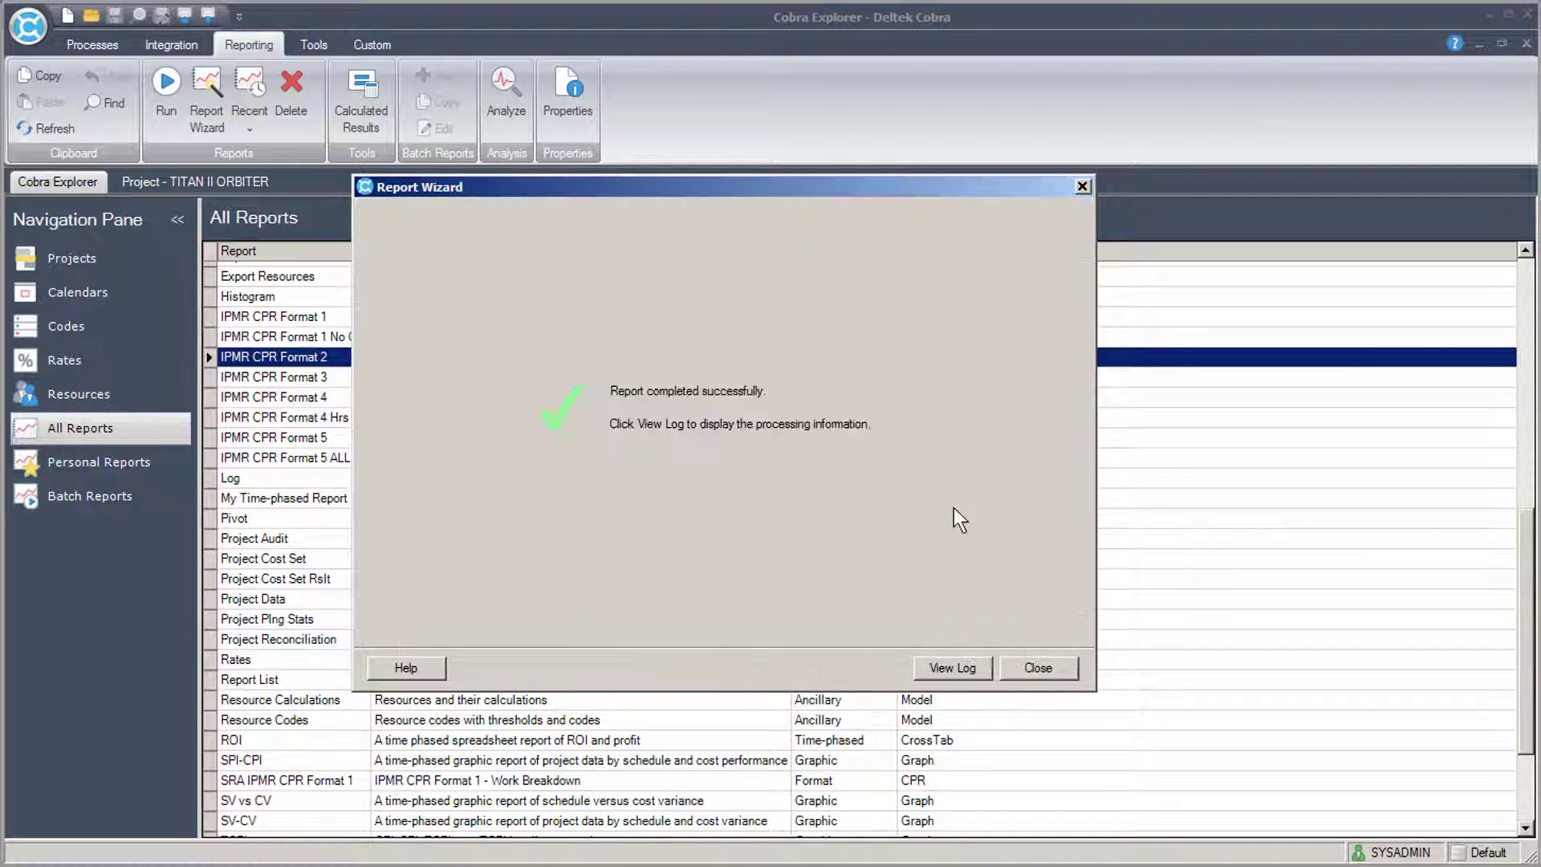